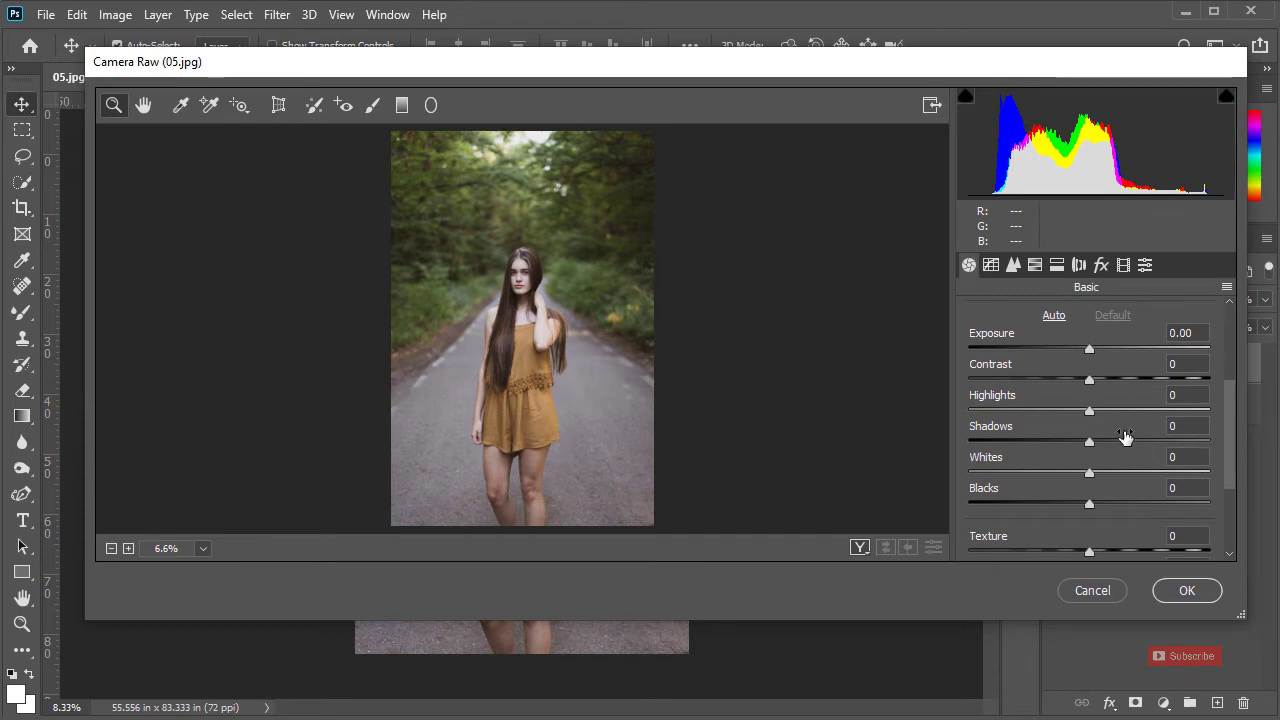
- Raise Shadows and Blacks to +100 and lower Highlights to -68 in the photo's basic adjustments
{"action": "left_click_drag", "start_coordinate": [1131, 441], "coordinate": [1218, 463]}
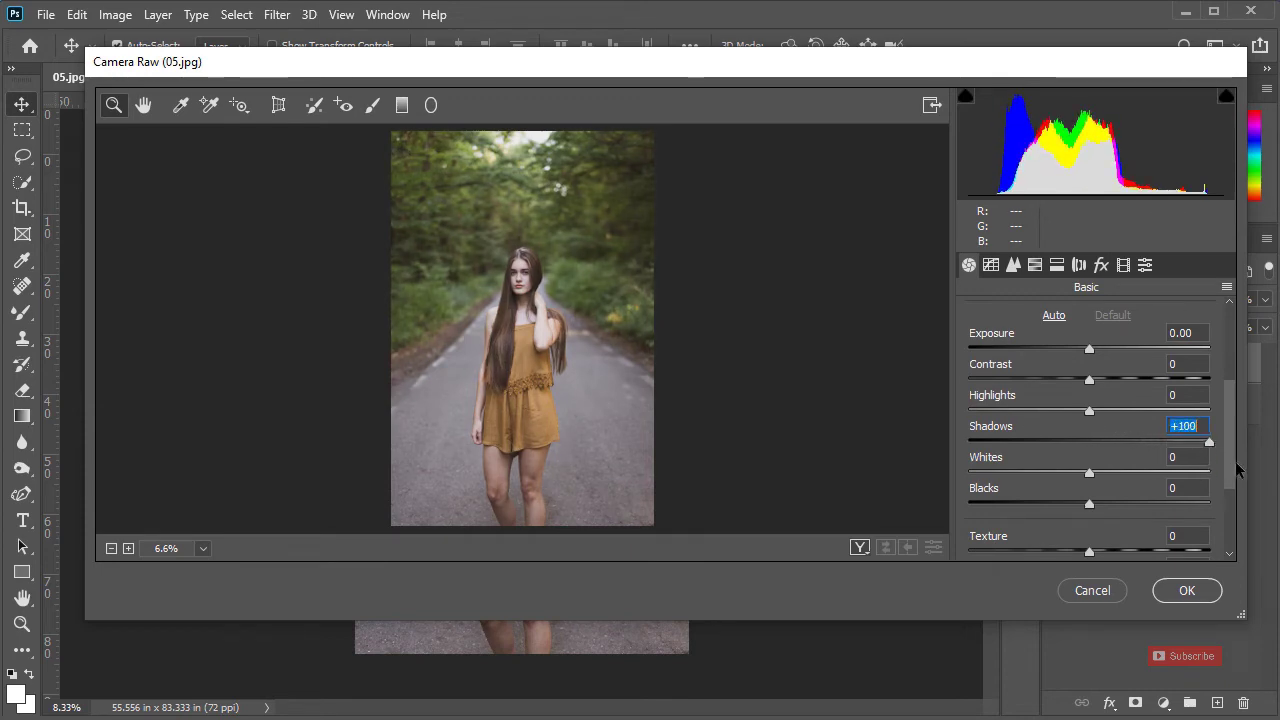
{"action": "left_click_drag", "start_coordinate": [1089, 503], "coordinate": [1217, 510]}
{"action": "left_click_drag", "start_coordinate": [1069, 411], "coordinate": [1029, 415]}
{"action": "left_click", "coordinate": [513, 276]}
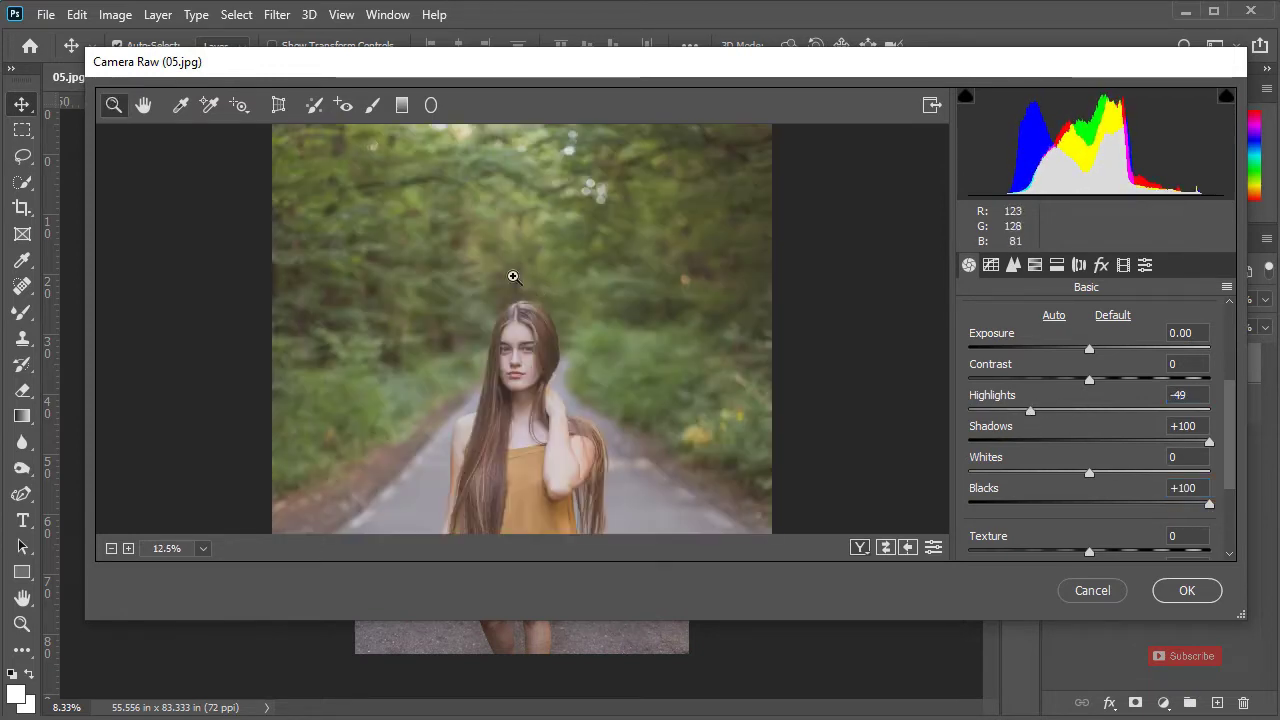
{"action": "left_click", "coordinate": [517, 376]}
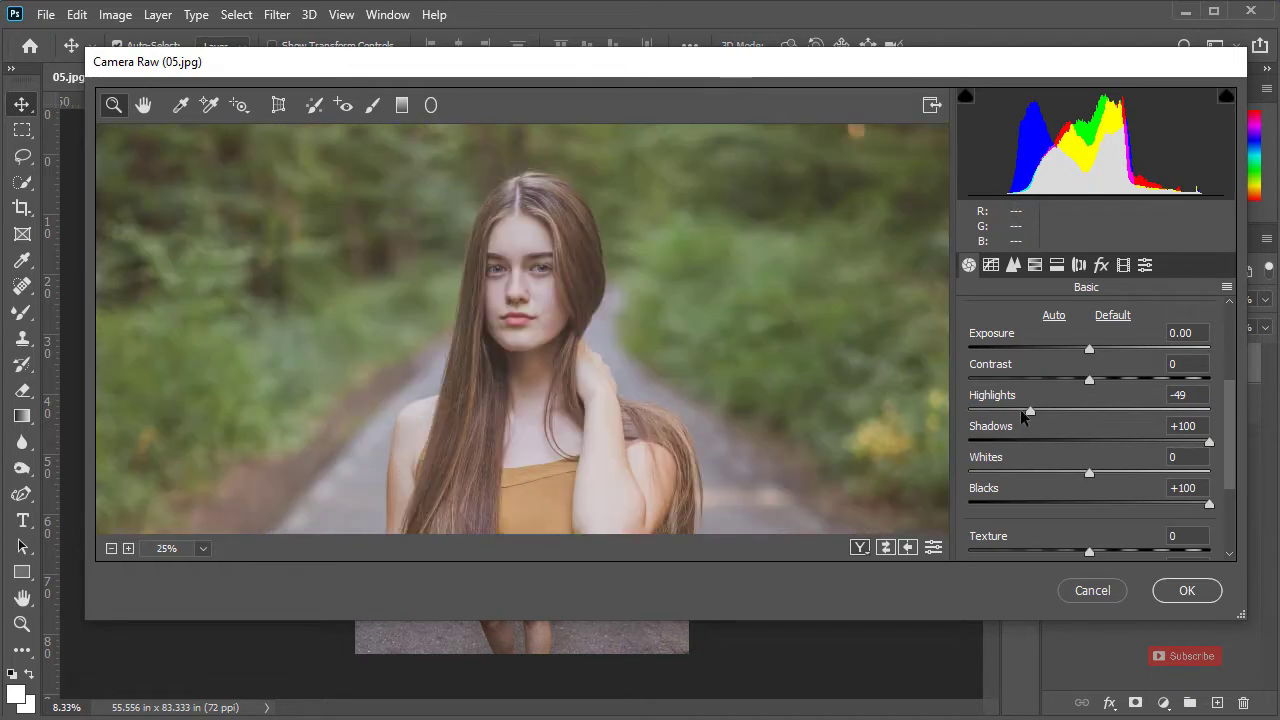
{"action": "left_click_drag", "start_coordinate": [1021, 411], "coordinate": [1008, 424]}
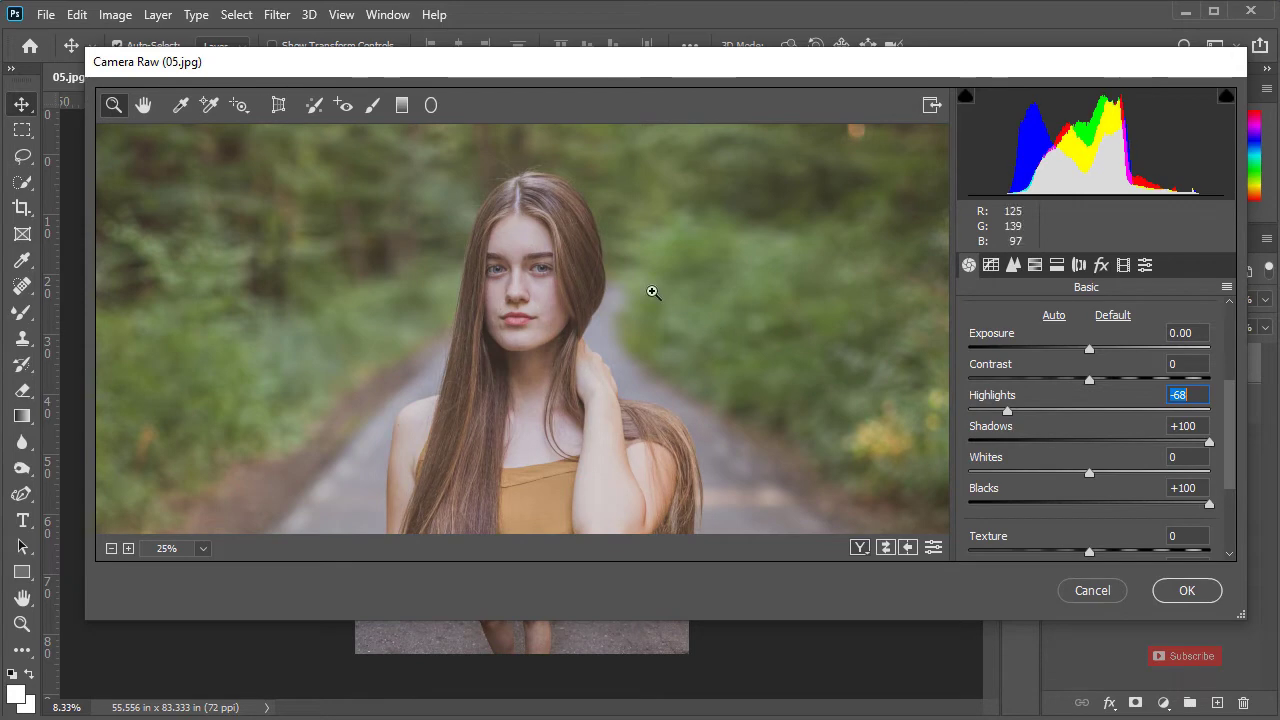
{"action": "key", "text": "ctrl+0"}
{"action": "scroll", "coordinate": [618, 250], "scroll_direction": "down", "scroll_amount": 4}
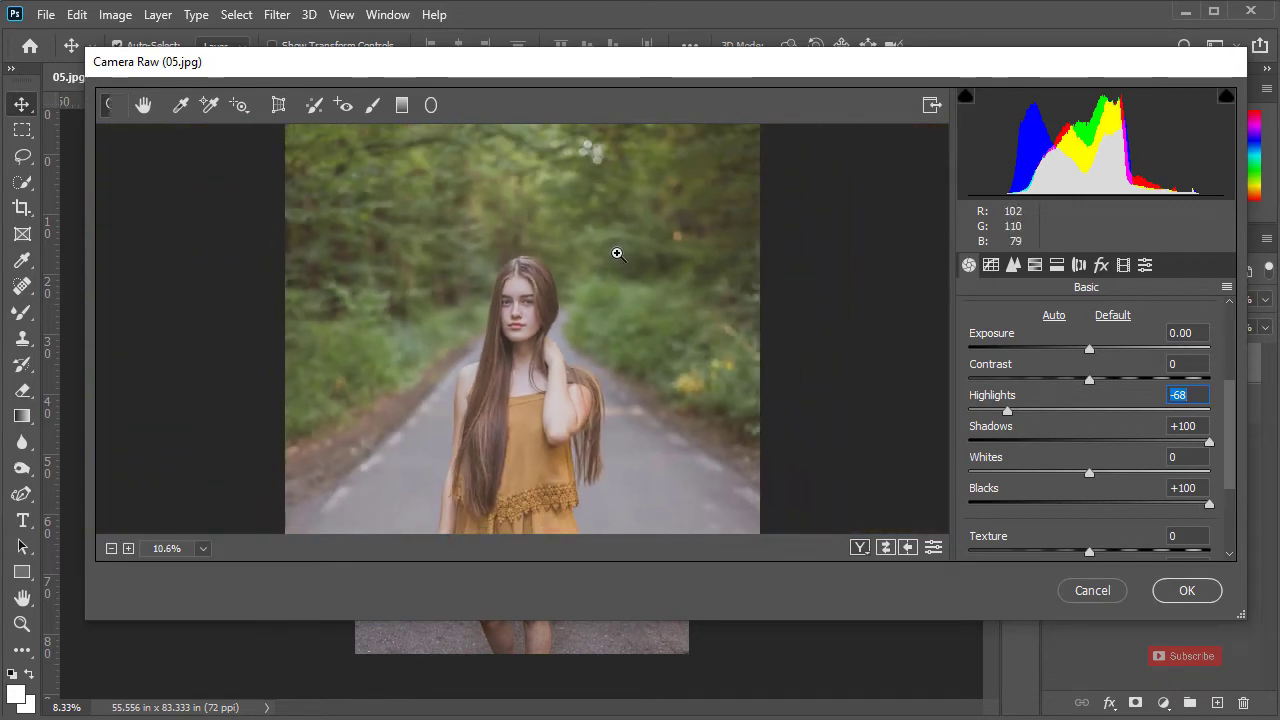
{"action": "scroll", "coordinate": [618, 264], "scroll_direction": "down", "scroll_amount": 1}
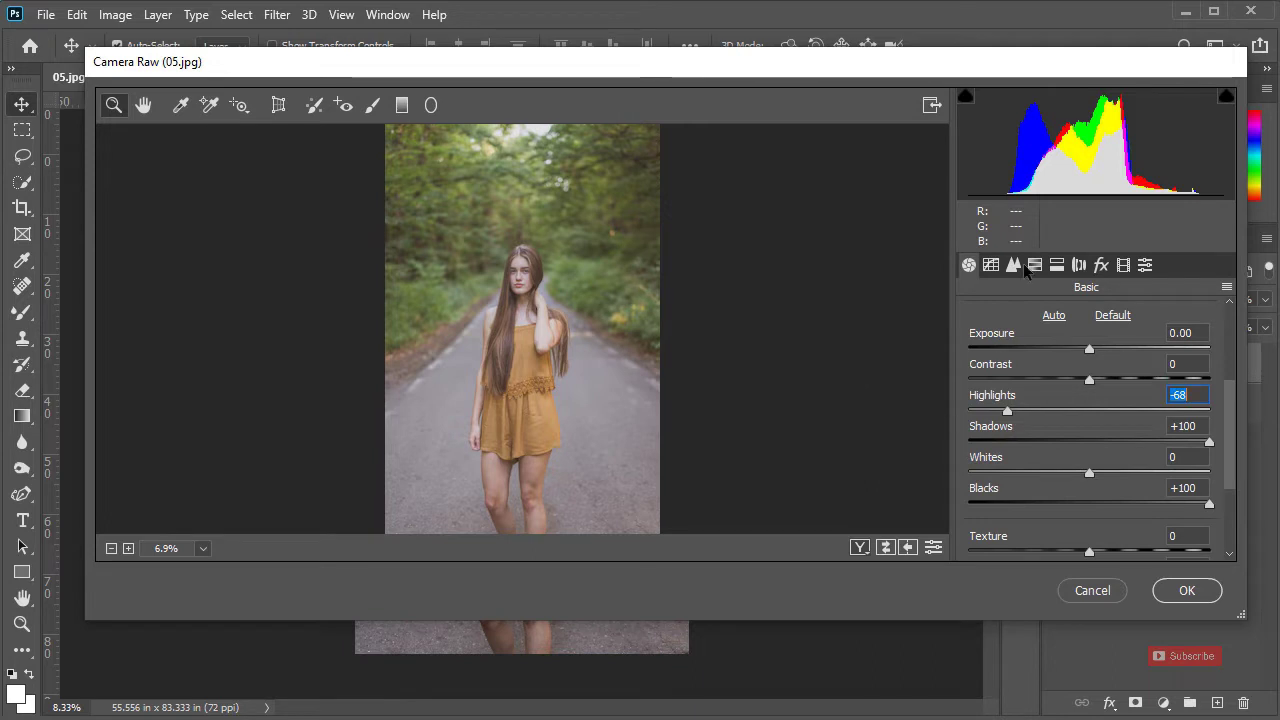
- Lift the black end of the RGB point tone curve, adding points at input 26, output 37 and input 126, output 128
{"action": "left_click", "coordinate": [981, 273]}
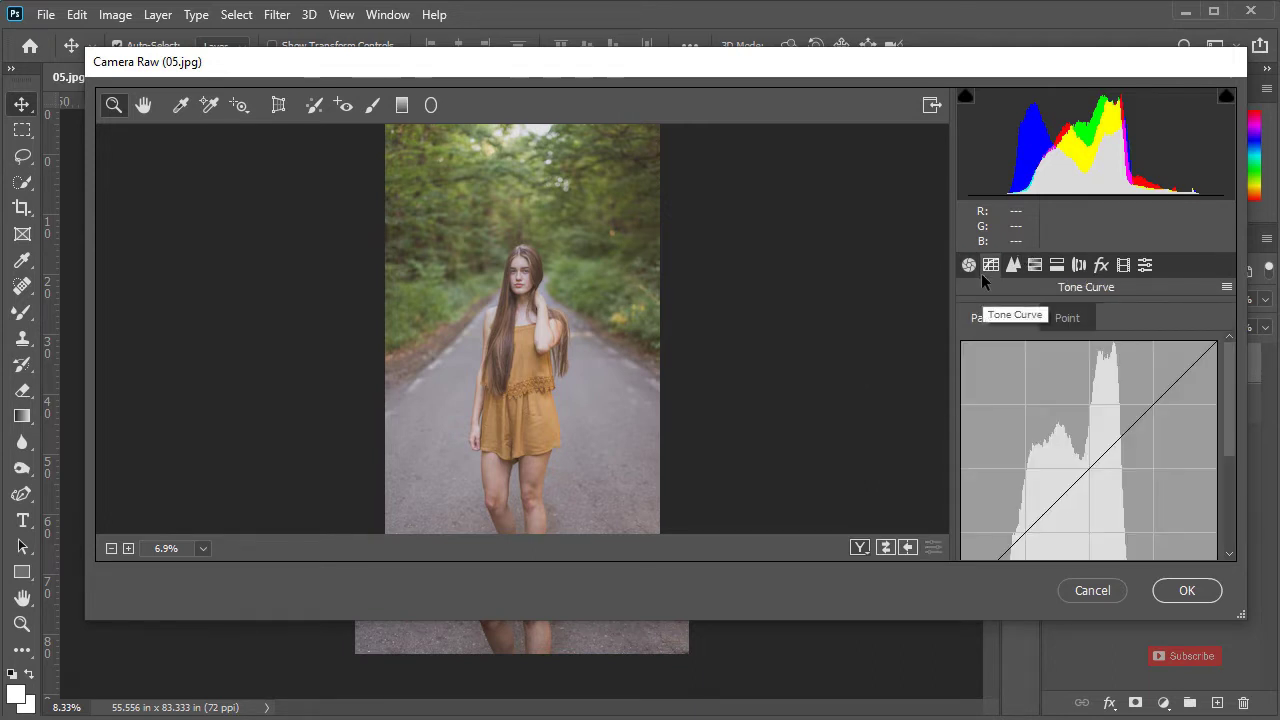
{"action": "left_click", "coordinate": [1070, 318]}
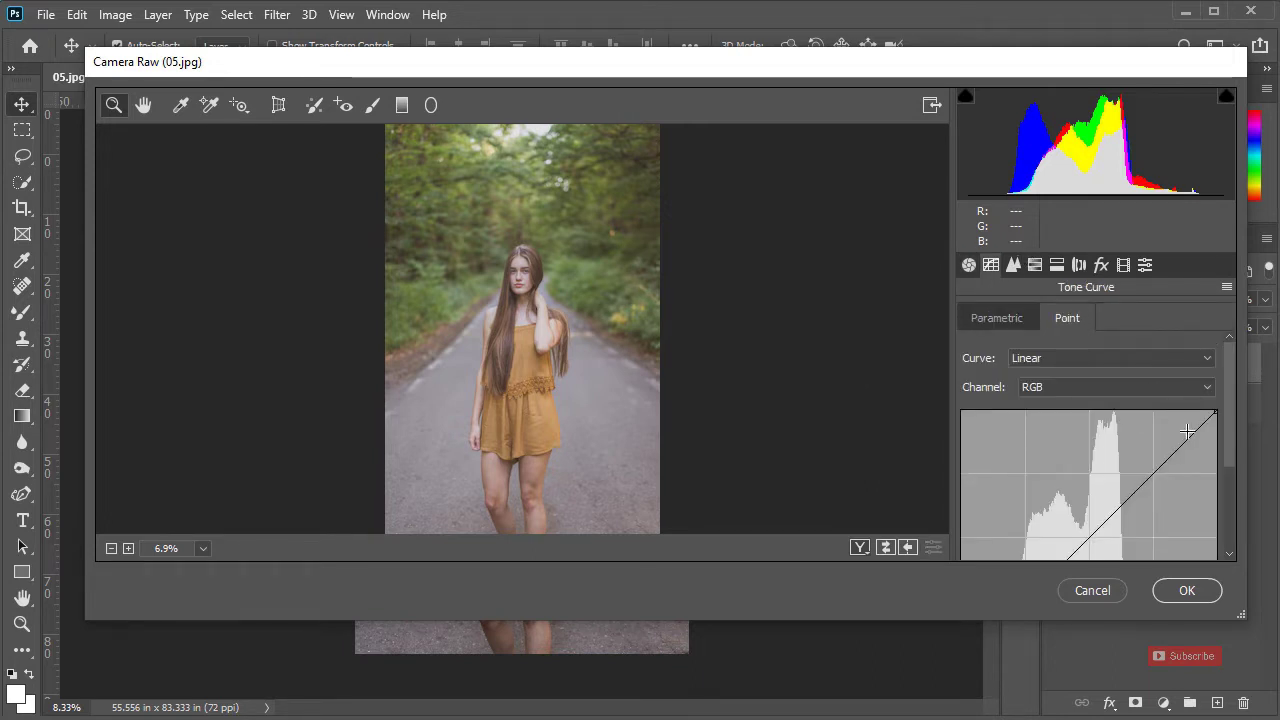
{"action": "scroll", "coordinate": [1225, 440], "scroll_direction": "down", "scroll_amount": 3}
{"action": "scroll", "coordinate": [1222, 432], "scroll_direction": "down", "scroll_amount": 1}
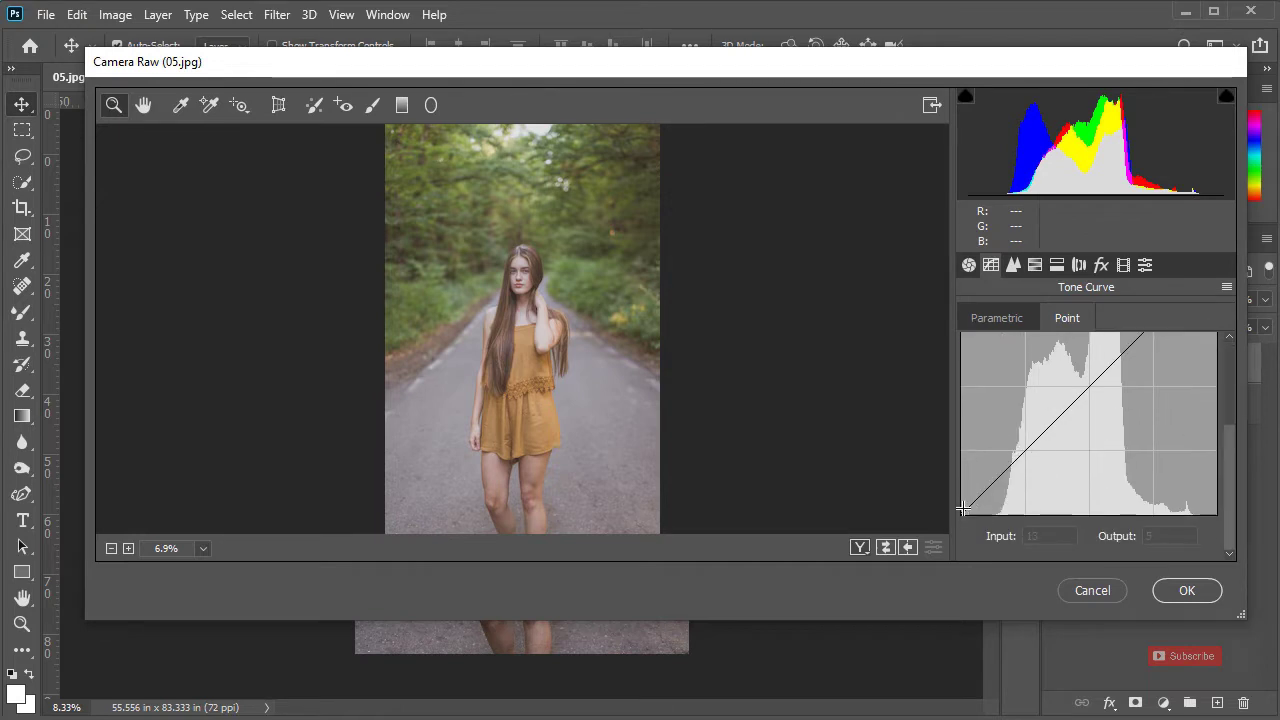
{"action": "mouse_move", "coordinate": [961, 510]}
{"action": "left_mouse_down"}
{"action": "mouse_move", "coordinate": [954, 501]}
{"action": "mouse_move", "coordinate": [987, 477]}
{"action": "left_mouse_up"}
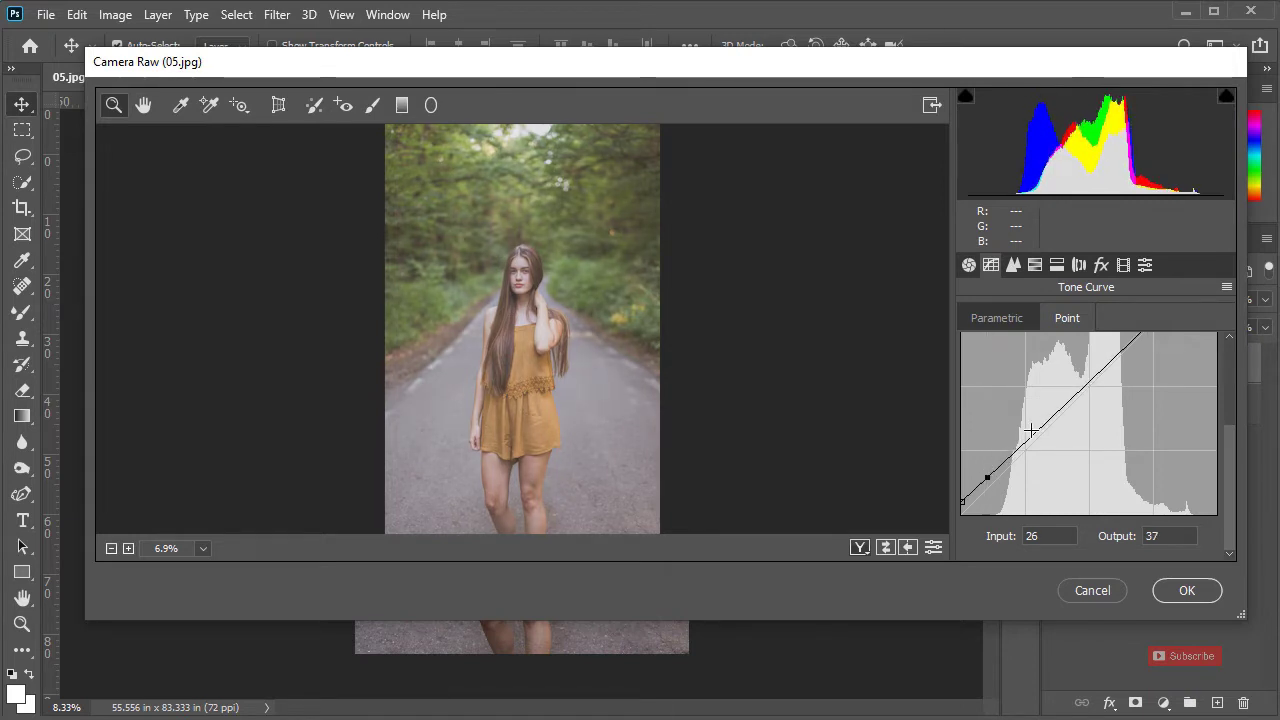
{"action": "left_click", "coordinate": [1088, 385]}
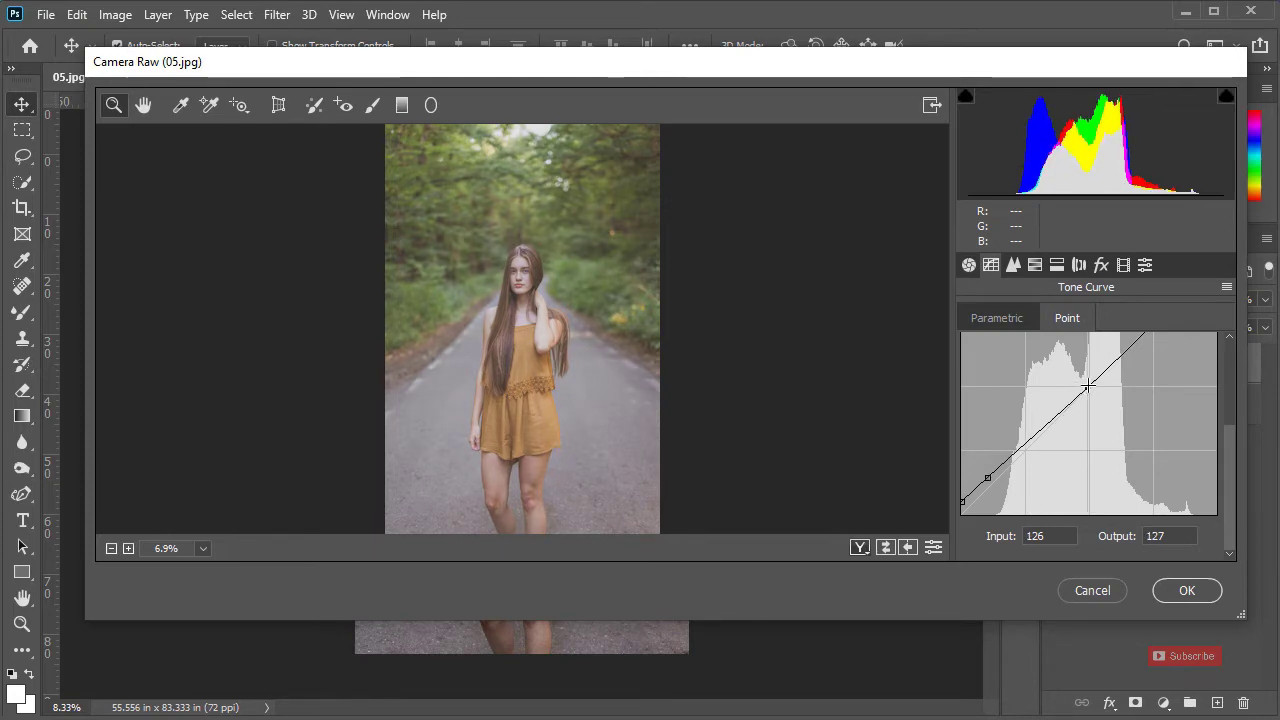
{"action": "left_click_drag", "start_coordinate": [1088, 385], "coordinate": [1086, 386]}
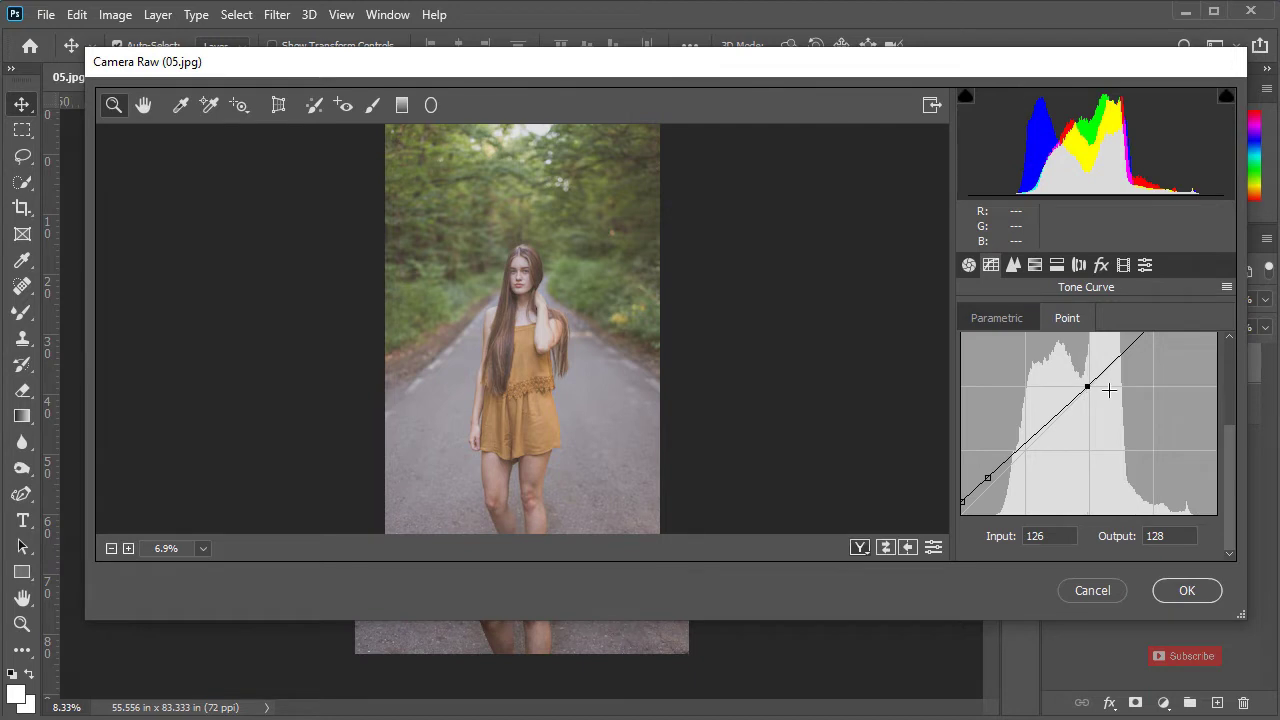
{"action": "left_click_drag", "start_coordinate": [1234, 433], "coordinate": [1231, 348]}
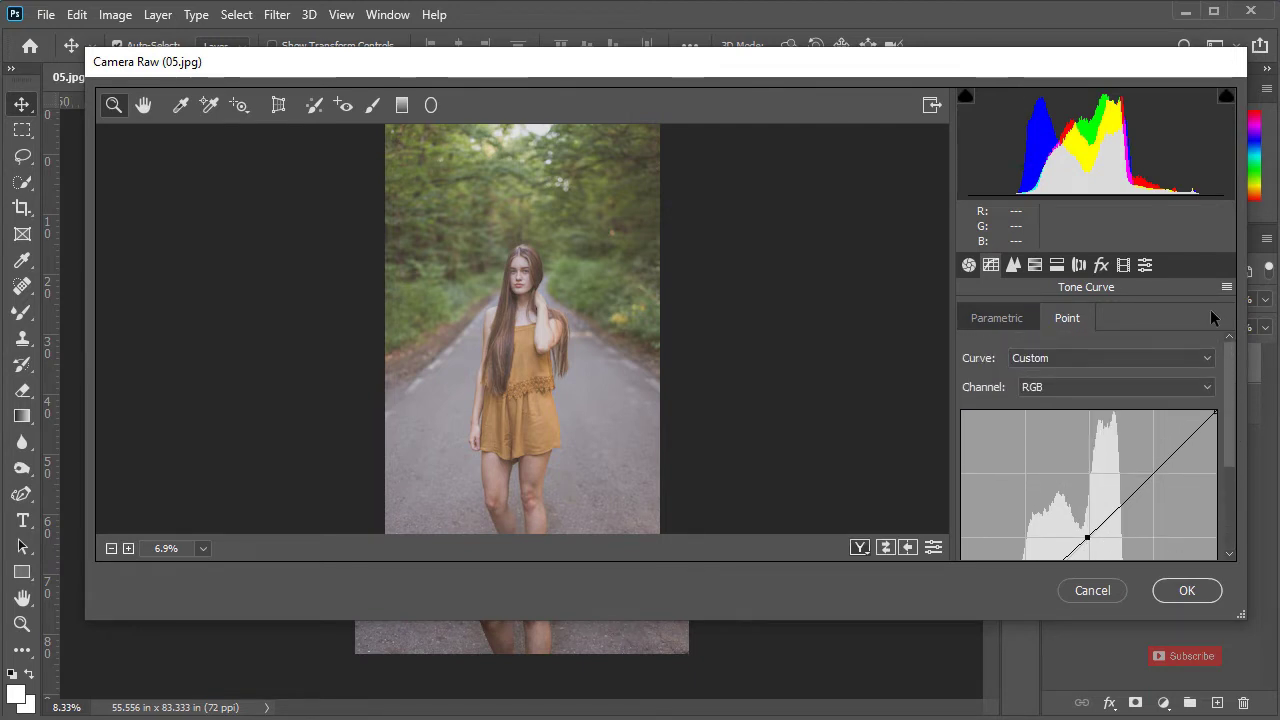
- Set the Oranges luminance to +5 in the HSL adjustments, judging the effect on the woman's skin
{"action": "left_click", "coordinate": [1035, 264]}
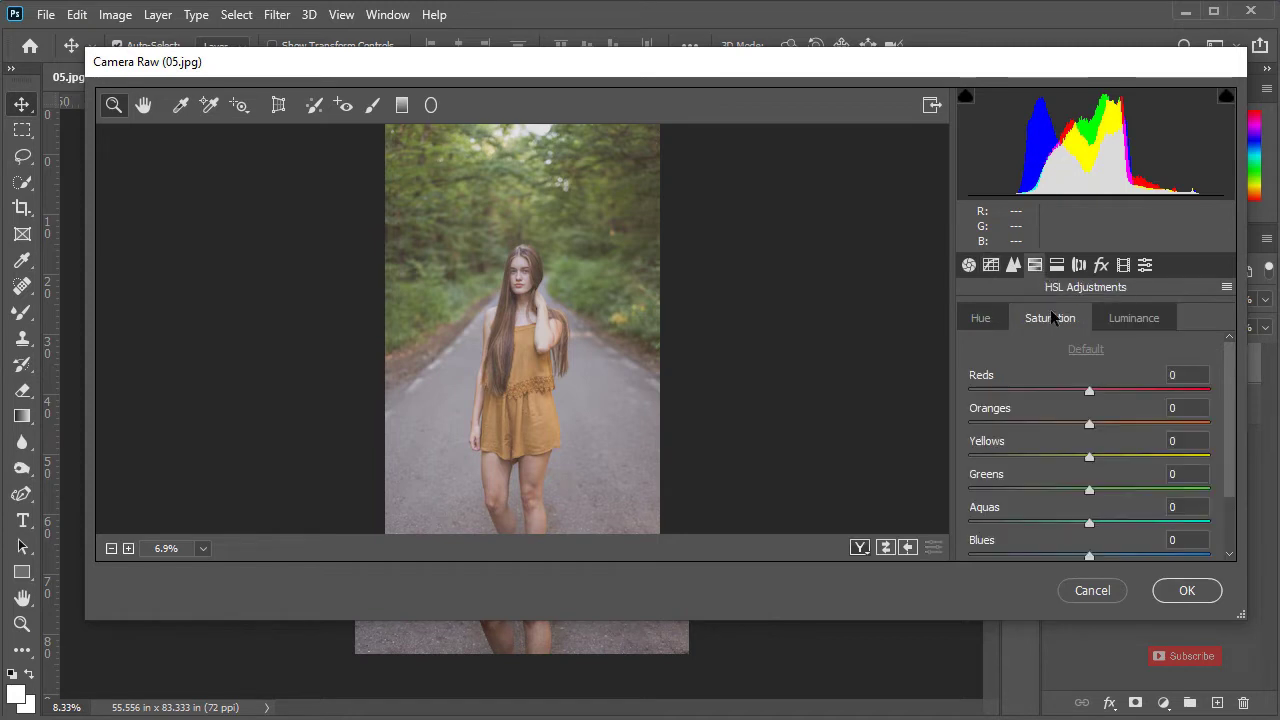
{"action": "left_click", "coordinate": [1140, 318]}
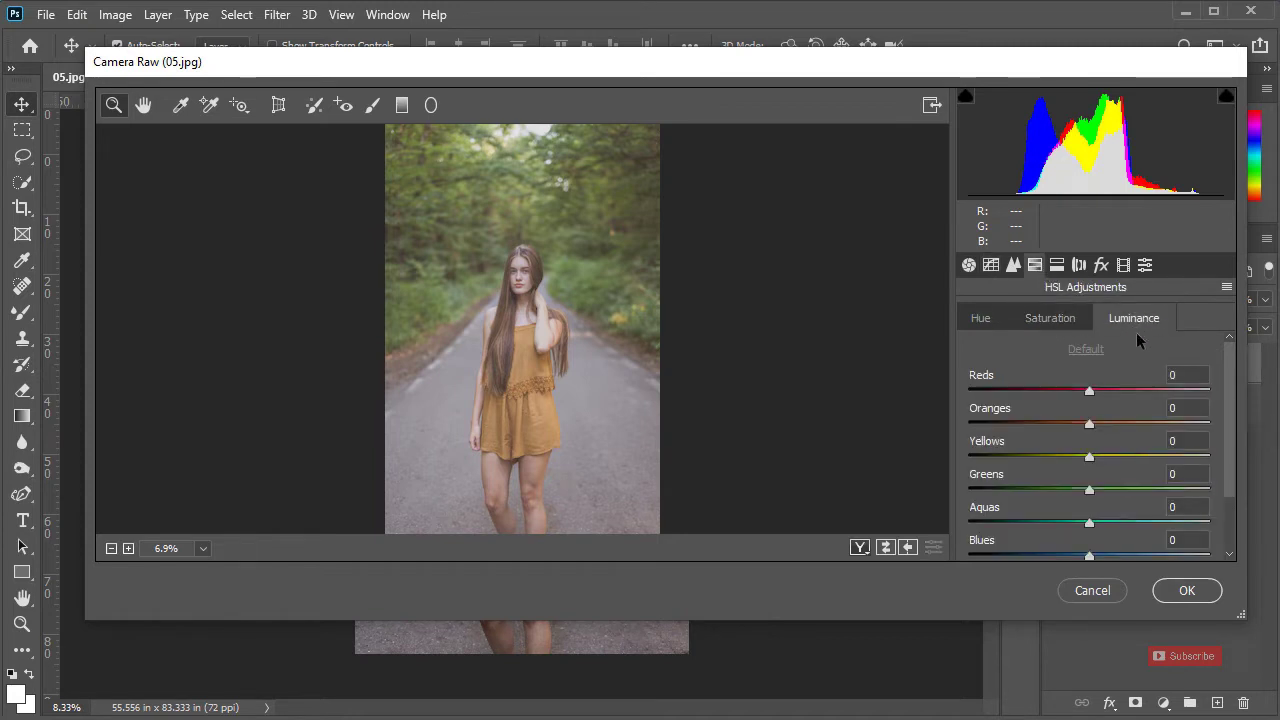
{"action": "left_click", "coordinate": [1108, 423]}
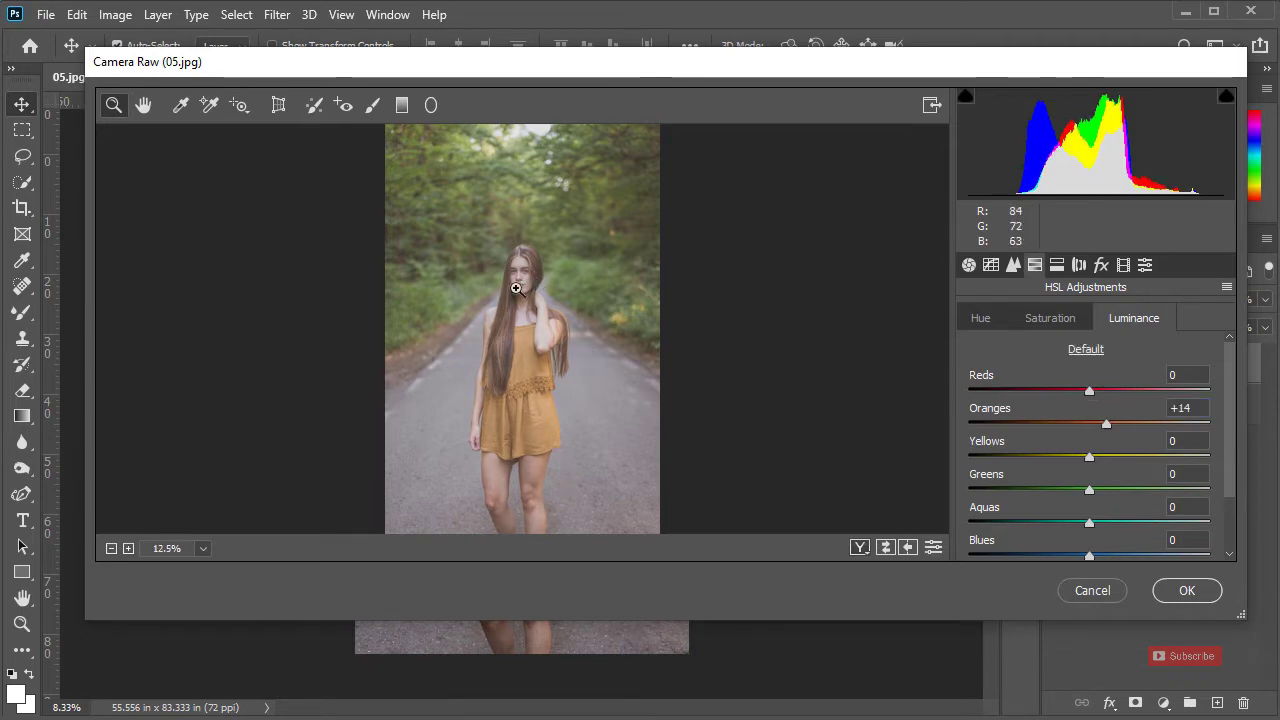
{"action": "left_click", "coordinate": [516, 289]}
{"action": "left_click", "coordinate": [561, 402]}
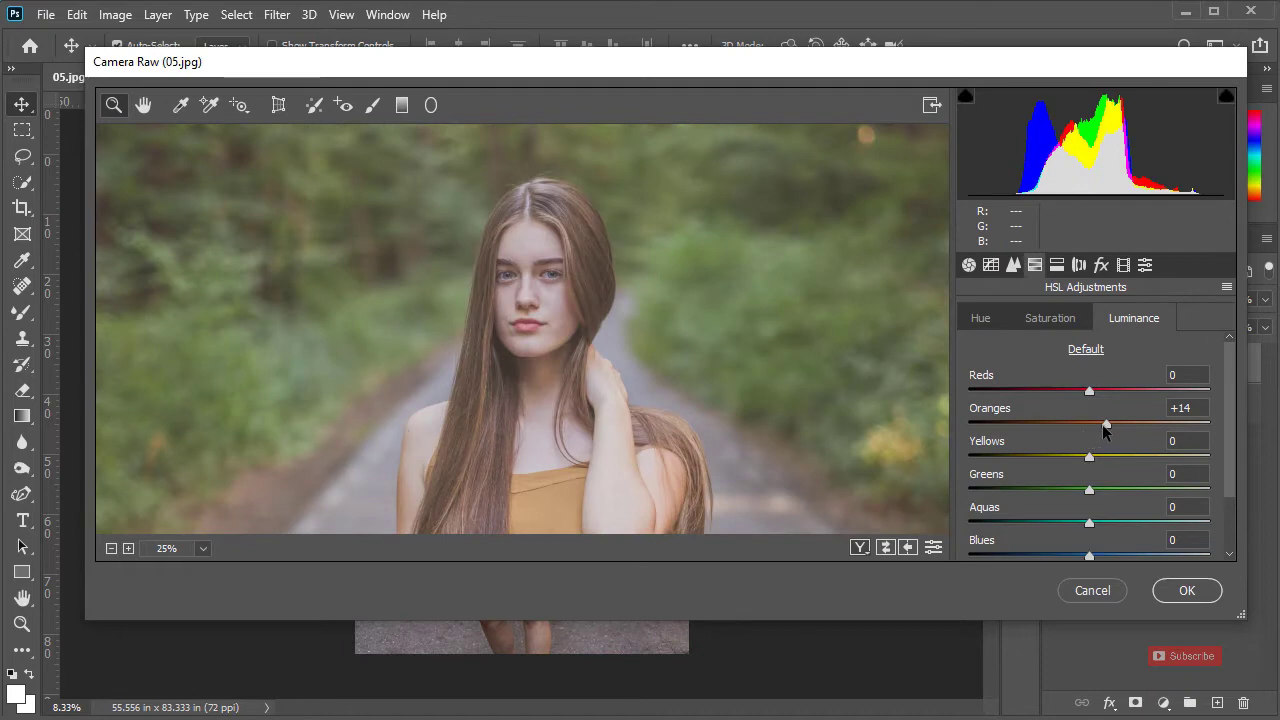
{"action": "left_click_drag", "start_coordinate": [1102, 424], "coordinate": [1092, 430]}
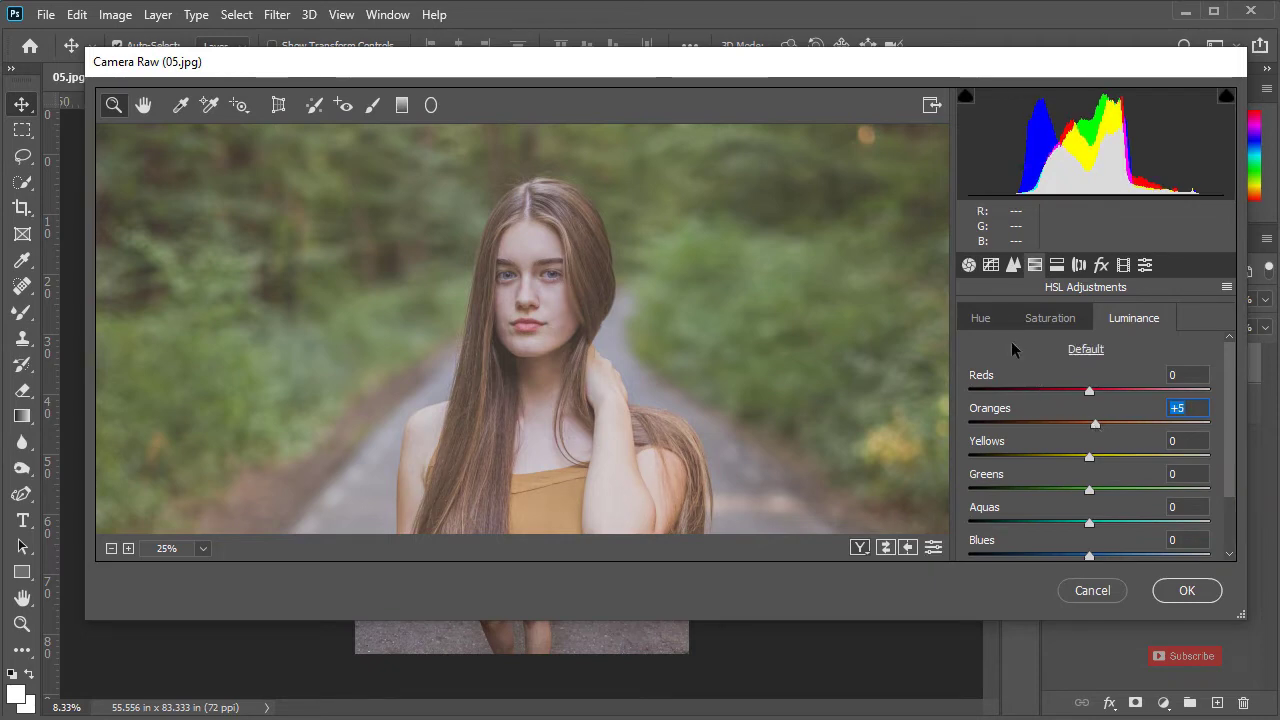
- Lower the basic Highlights to -82 and fine-tune the Oranges luminance to +6
{"action": "left_click", "coordinate": [970, 266]}
{"action": "mouse_move", "coordinate": [1015, 423]}
{"action": "left_mouse_down"}
{"action": "mouse_move", "coordinate": [1006, 410]}
{"action": "mouse_move", "coordinate": [996, 424]}
{"action": "left_mouse_up"}
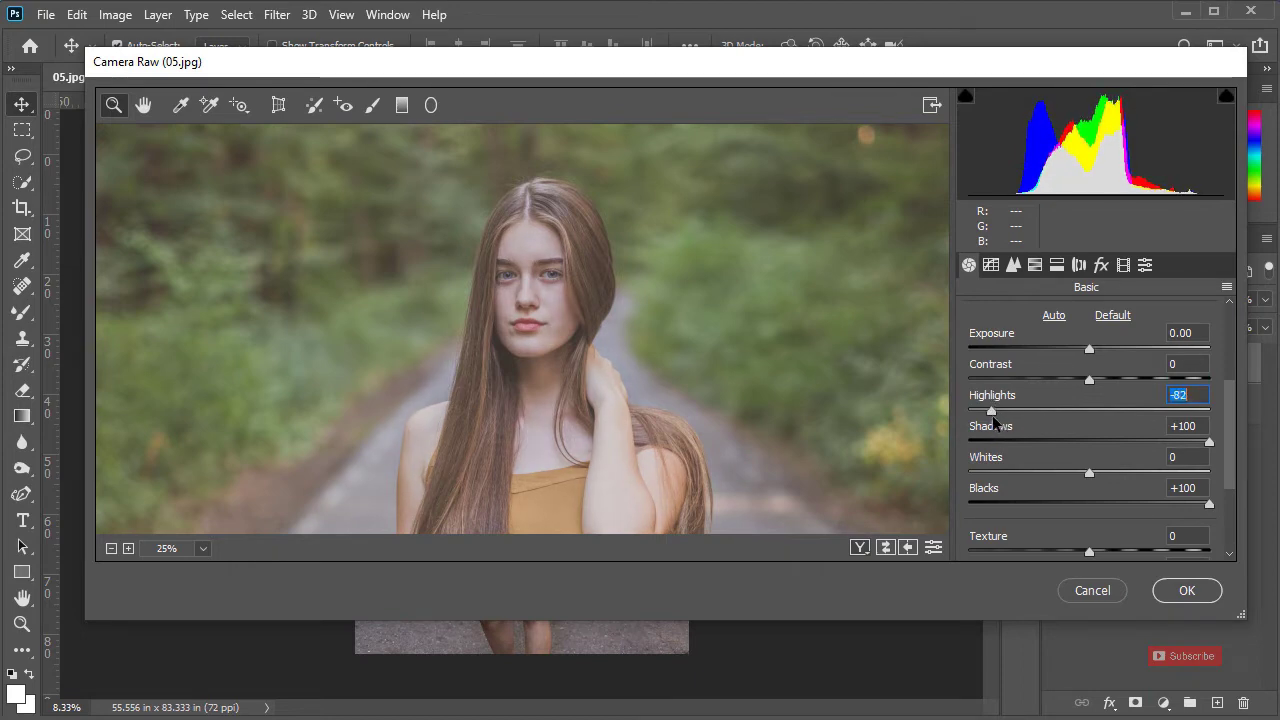
{"action": "left_click", "coordinate": [1035, 265]}
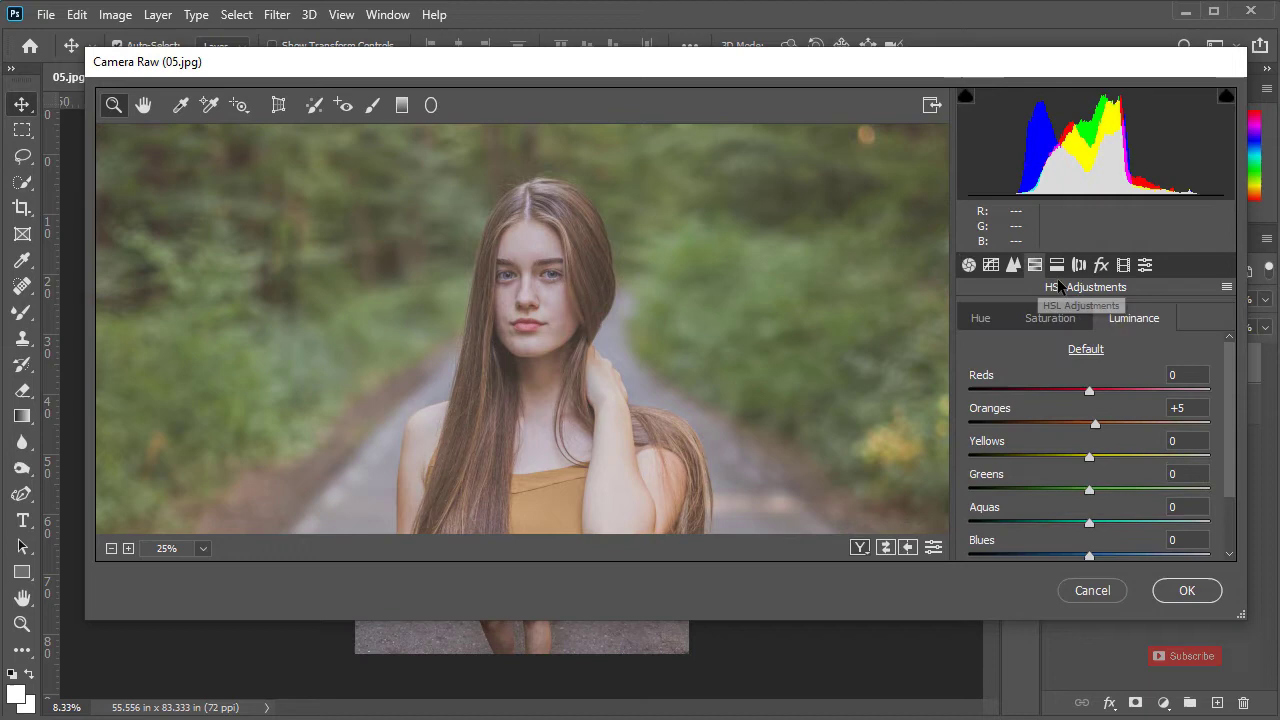
{"action": "left_click", "coordinate": [1096, 422]}
{"action": "left_click_drag", "start_coordinate": [1096, 424], "coordinate": [1098, 426]}
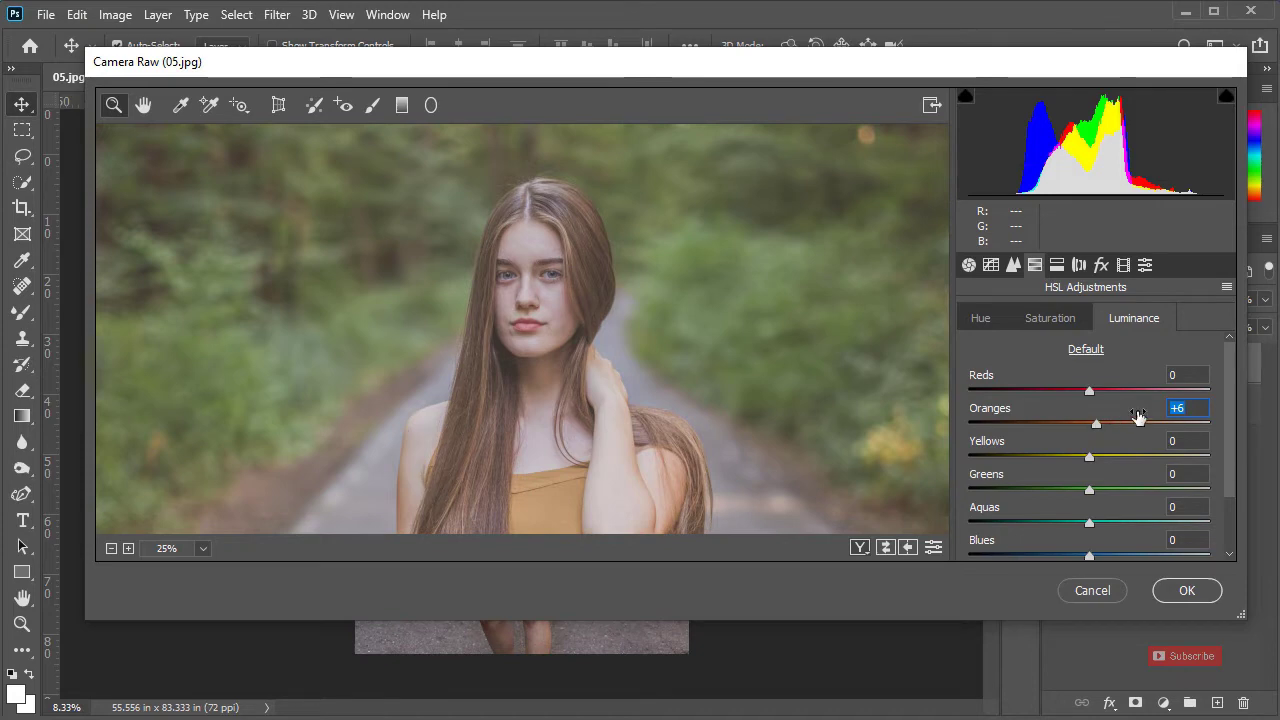
- Shift the Yellows and Greens hues to -100 to turn the foliage orange
{"action": "left_click", "coordinate": [988, 320]}
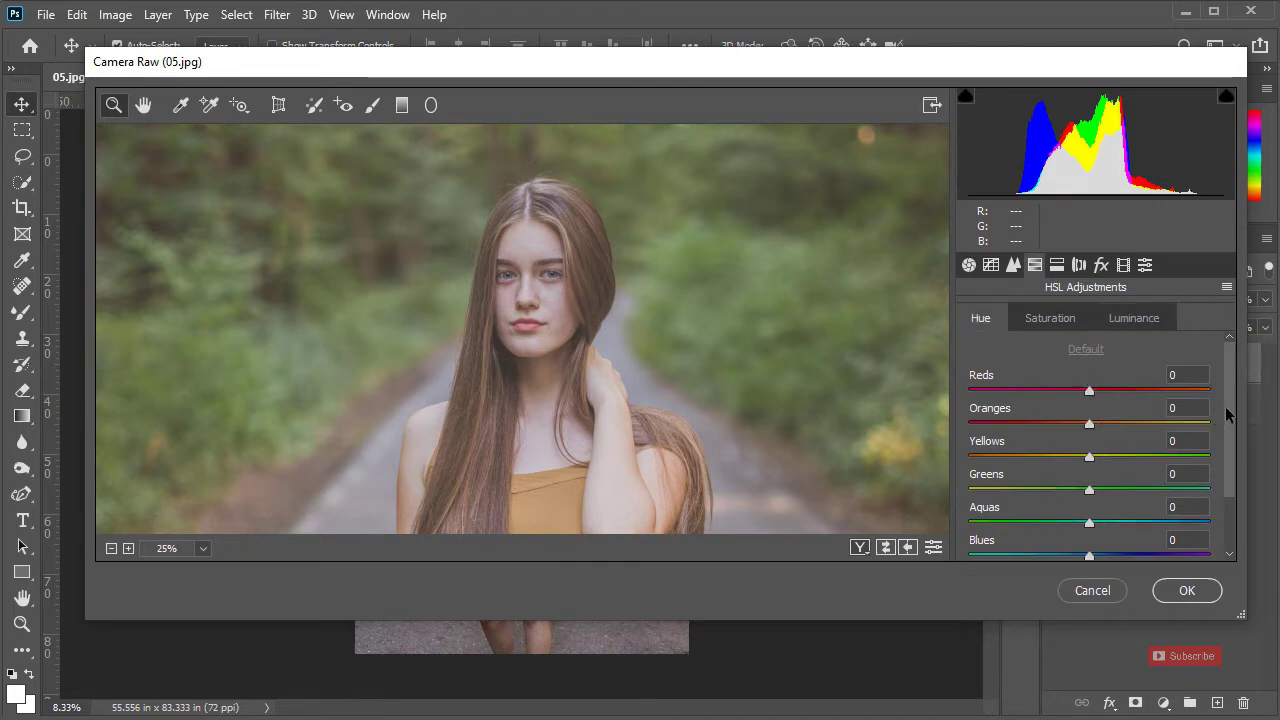
{"action": "scroll", "coordinate": [1222, 420], "scroll_direction": "down", "scroll_amount": 1}
{"action": "left_click_drag", "start_coordinate": [1065, 430], "coordinate": [967, 438]}
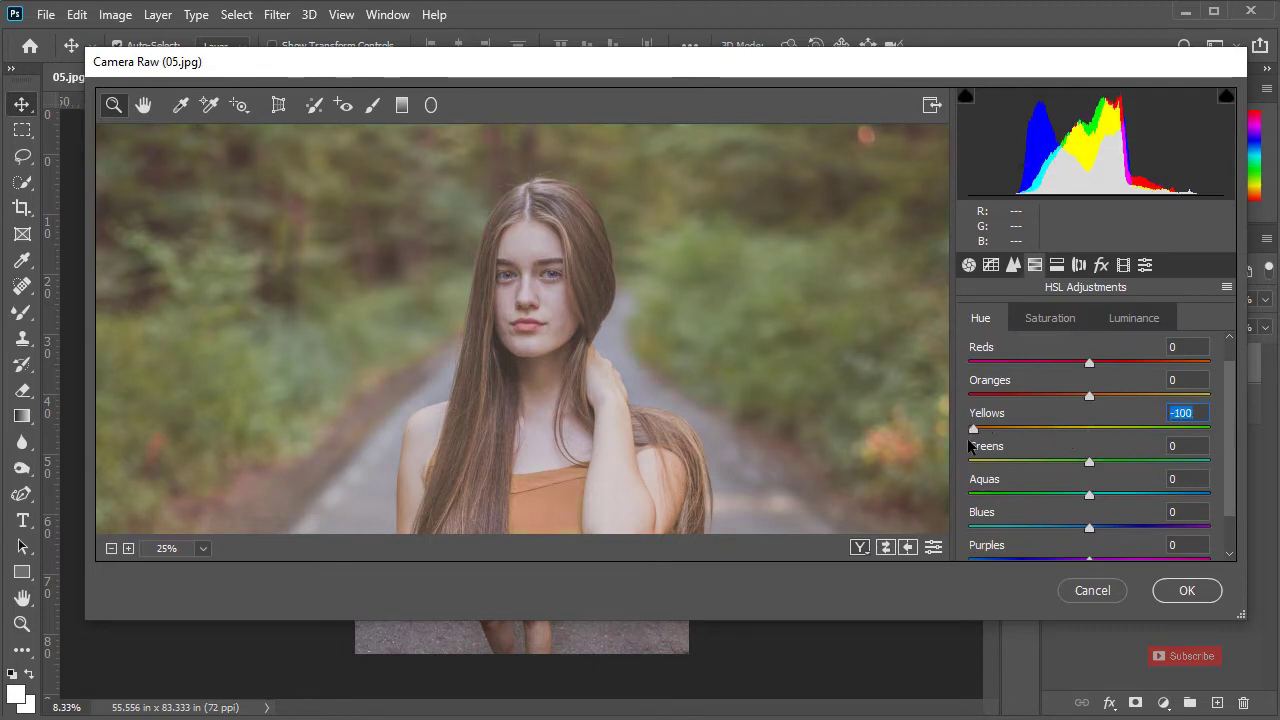
{"action": "scroll", "coordinate": [709, 315], "scroll_direction": "down", "scroll_amount": 6}
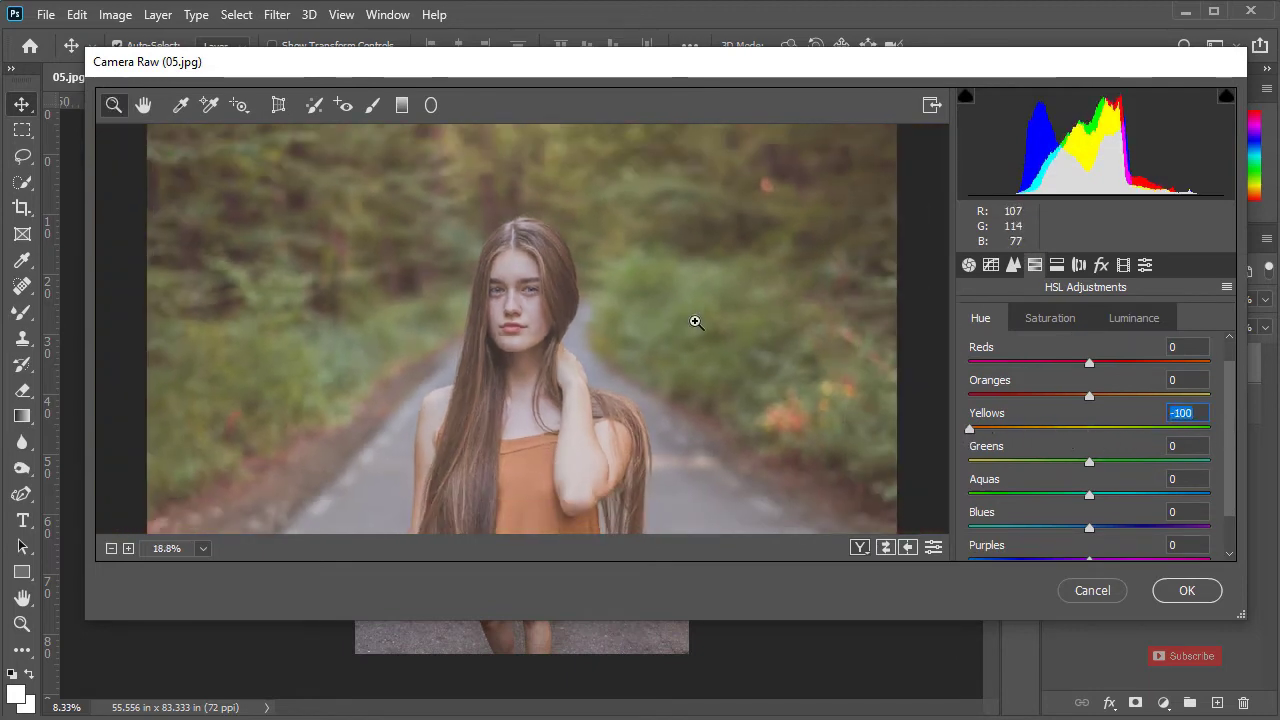
{"action": "scroll", "coordinate": [700, 322], "scroll_direction": "down", "scroll_amount": 5}
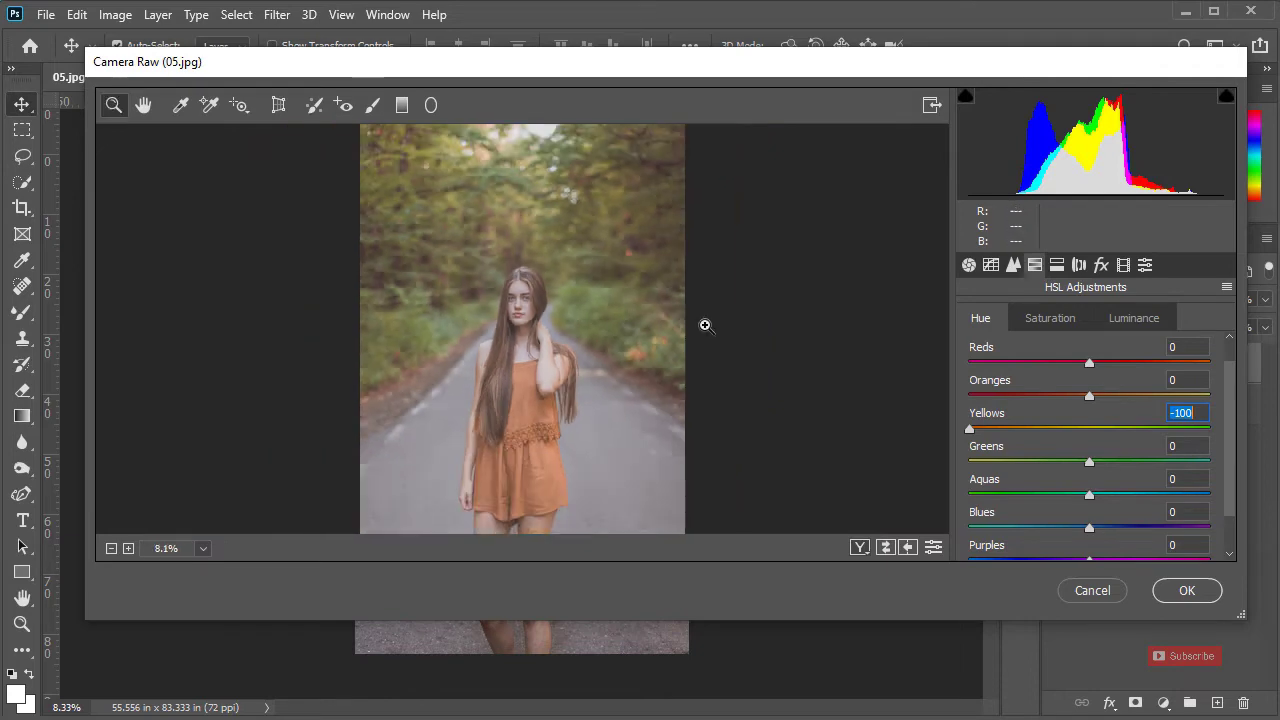
{"action": "double_click", "coordinate": [972, 430]}
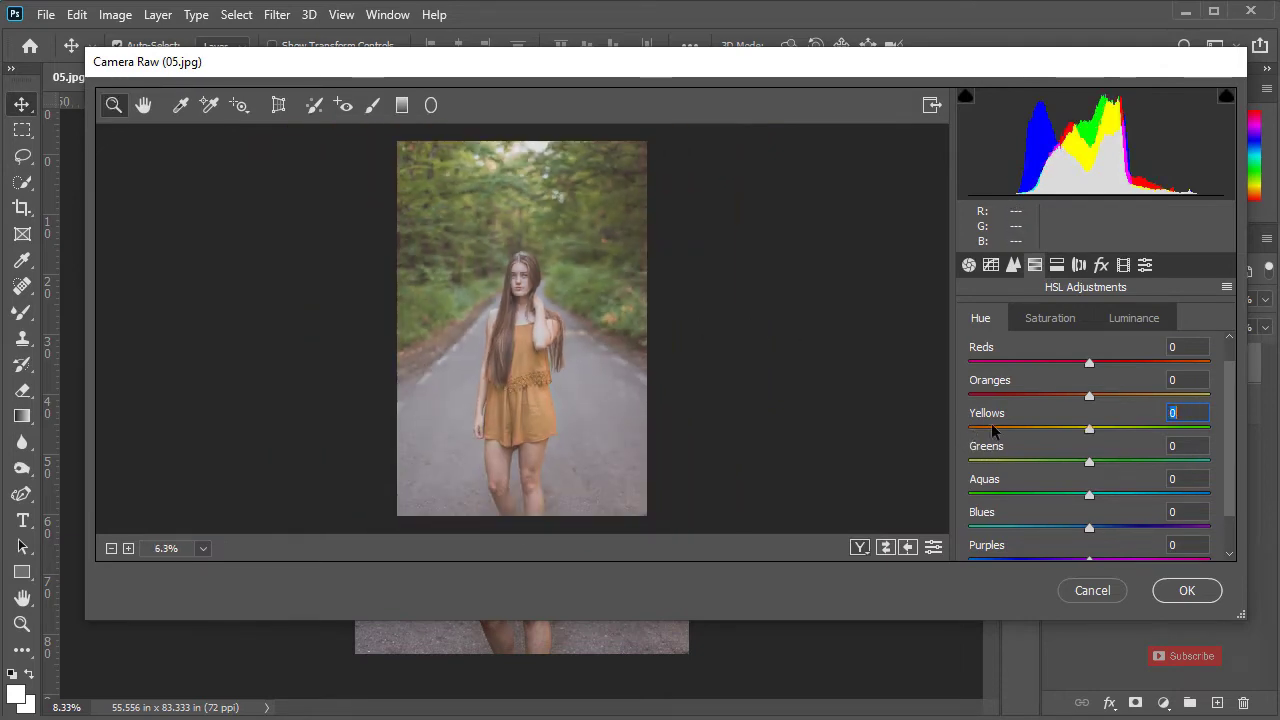
{"action": "left_click_drag", "start_coordinate": [991, 428], "coordinate": [965, 431]}
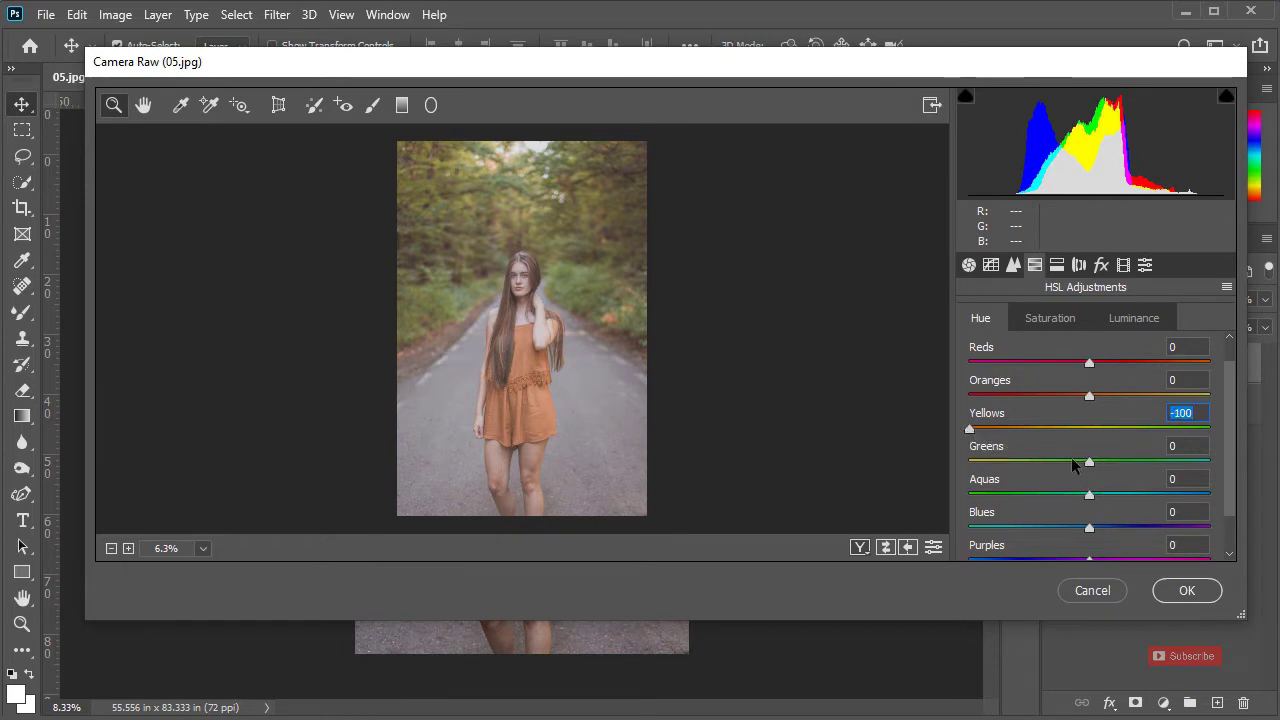
{"action": "left_click_drag", "start_coordinate": [1070, 456], "coordinate": [965, 468]}
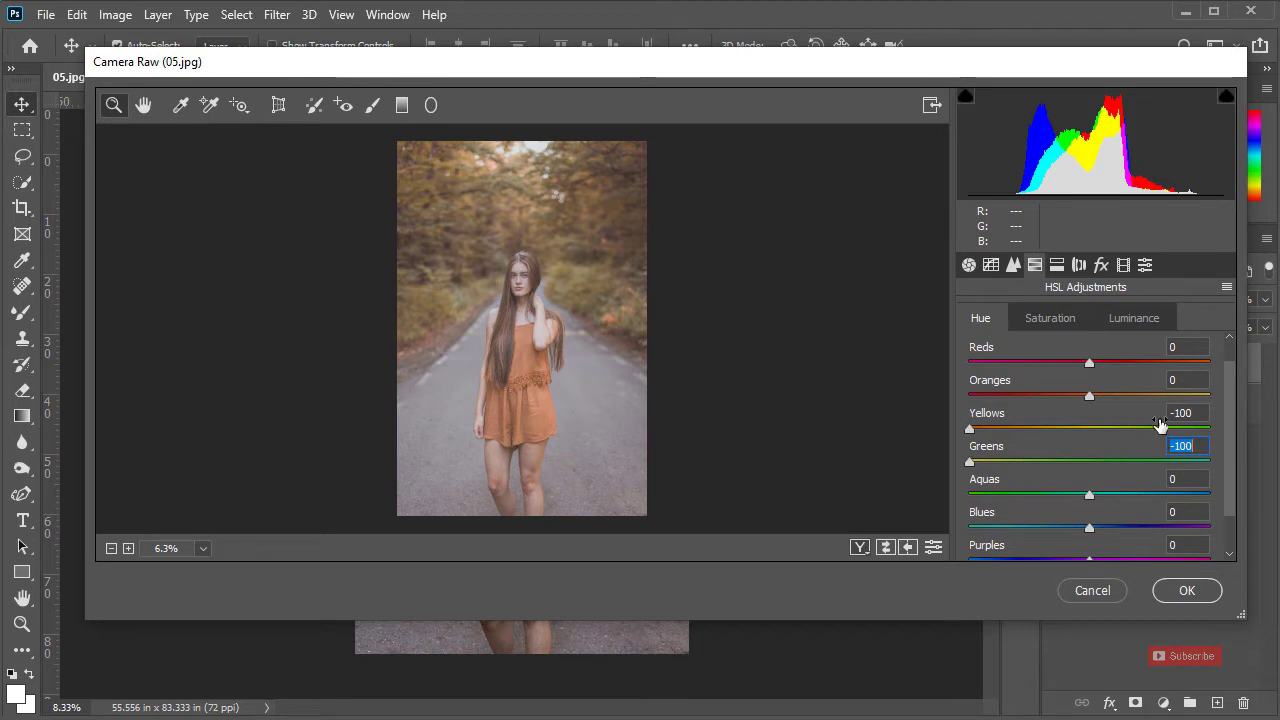
- Set the Aquas hue to +100 and the Blues hue to +45, and apply the Camera Raw adjustments
{"action": "scroll", "coordinate": [1093, 490], "scroll_direction": "down", "scroll_amount": 2}
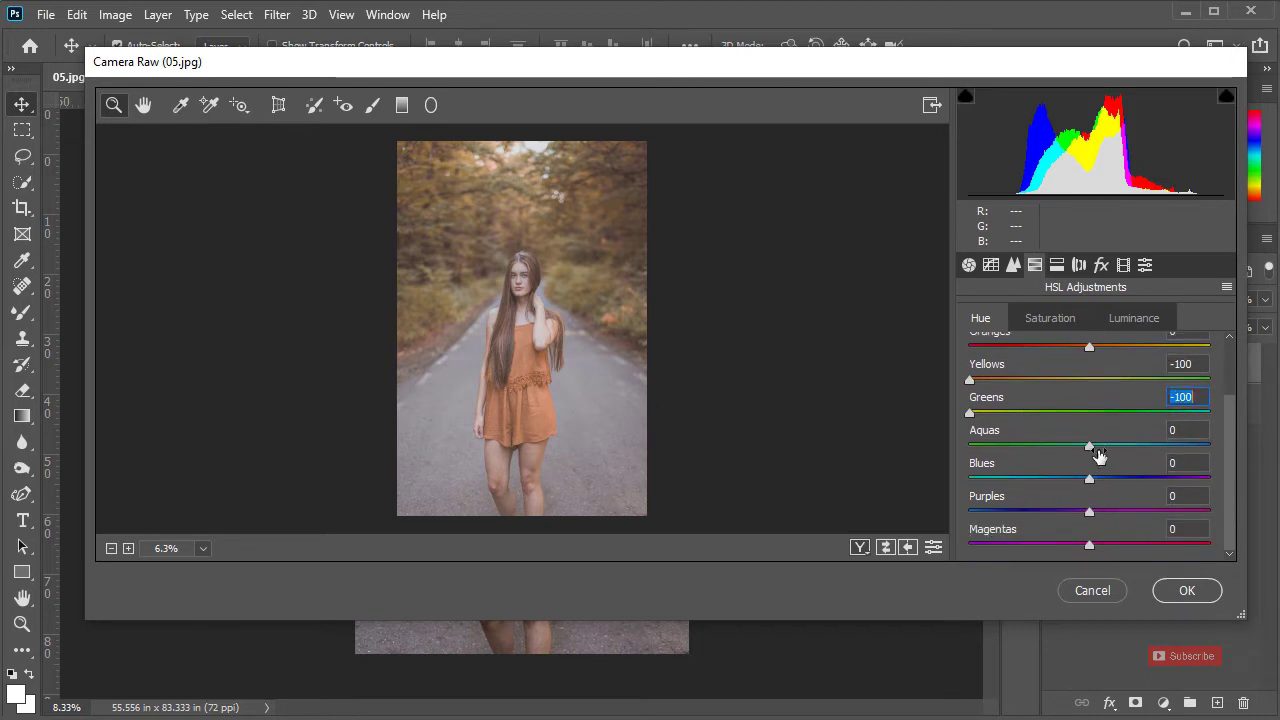
{"action": "left_click_drag", "start_coordinate": [1106, 443], "coordinate": [1144, 450]}
{"action": "left_click_drag", "start_coordinate": [1253, 465], "coordinate": [1220, 465]}
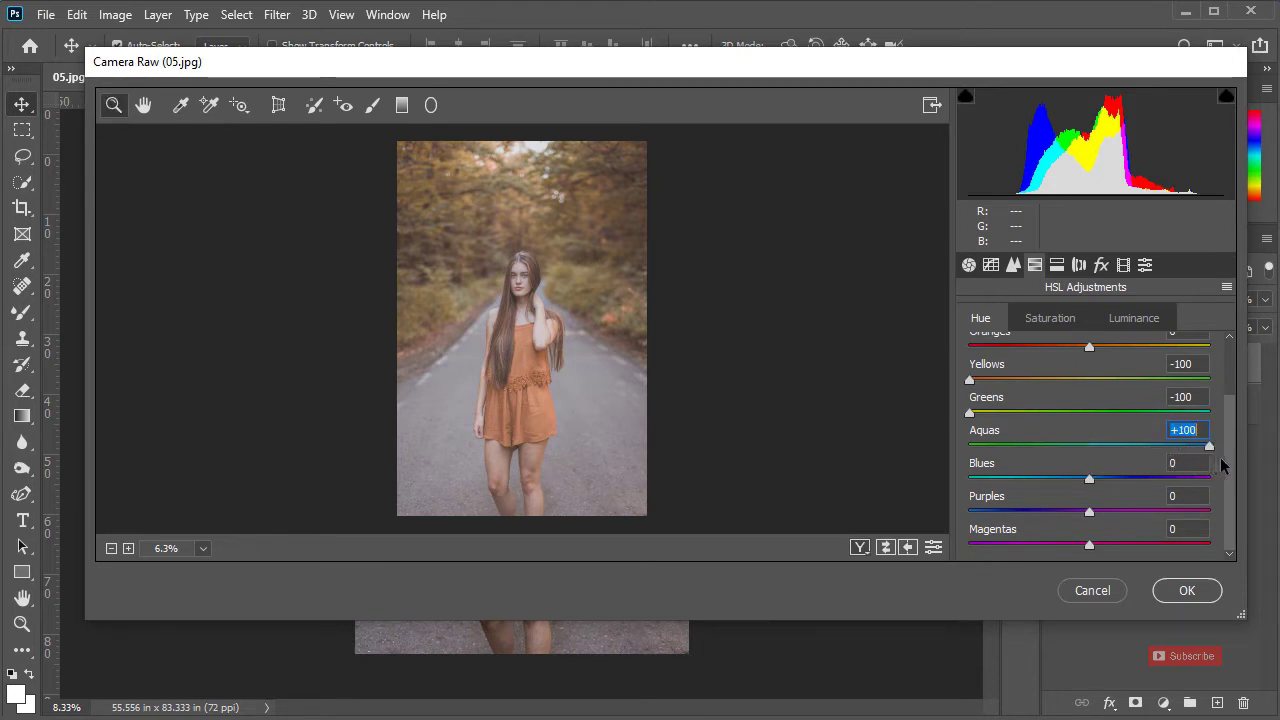
{"action": "left_click_drag", "start_coordinate": [1094, 480], "coordinate": [1138, 484]}
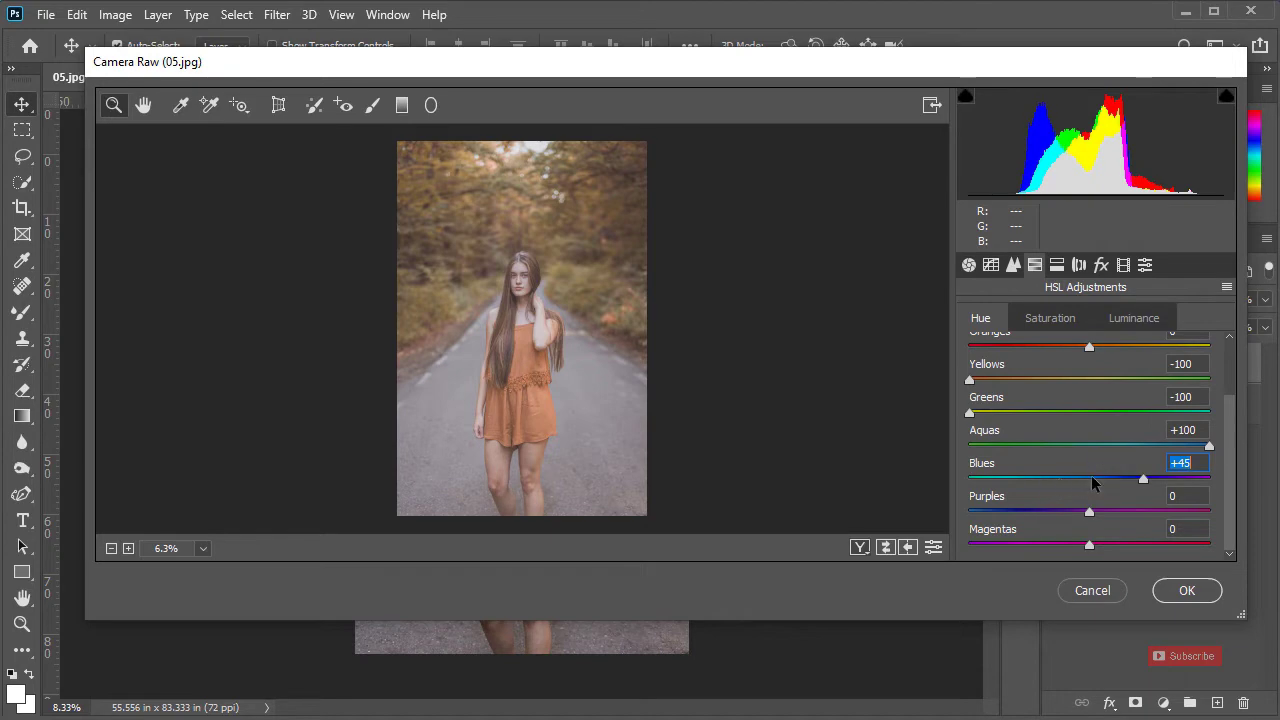
{"action": "left_click", "coordinate": [1190, 590]}
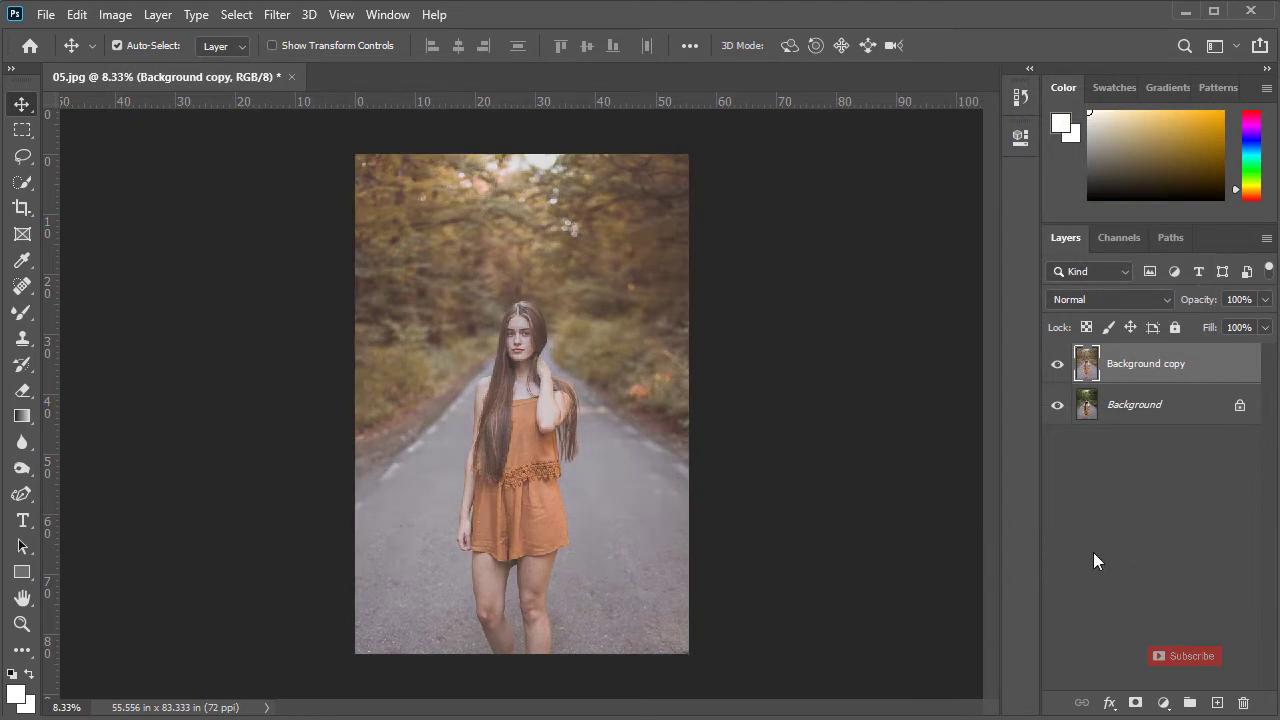
- Hide and show the Background copy layer to compare it with the original, and reopen it in the Camera Raw Filter
{"action": "left_click", "coordinate": [1052, 365]}
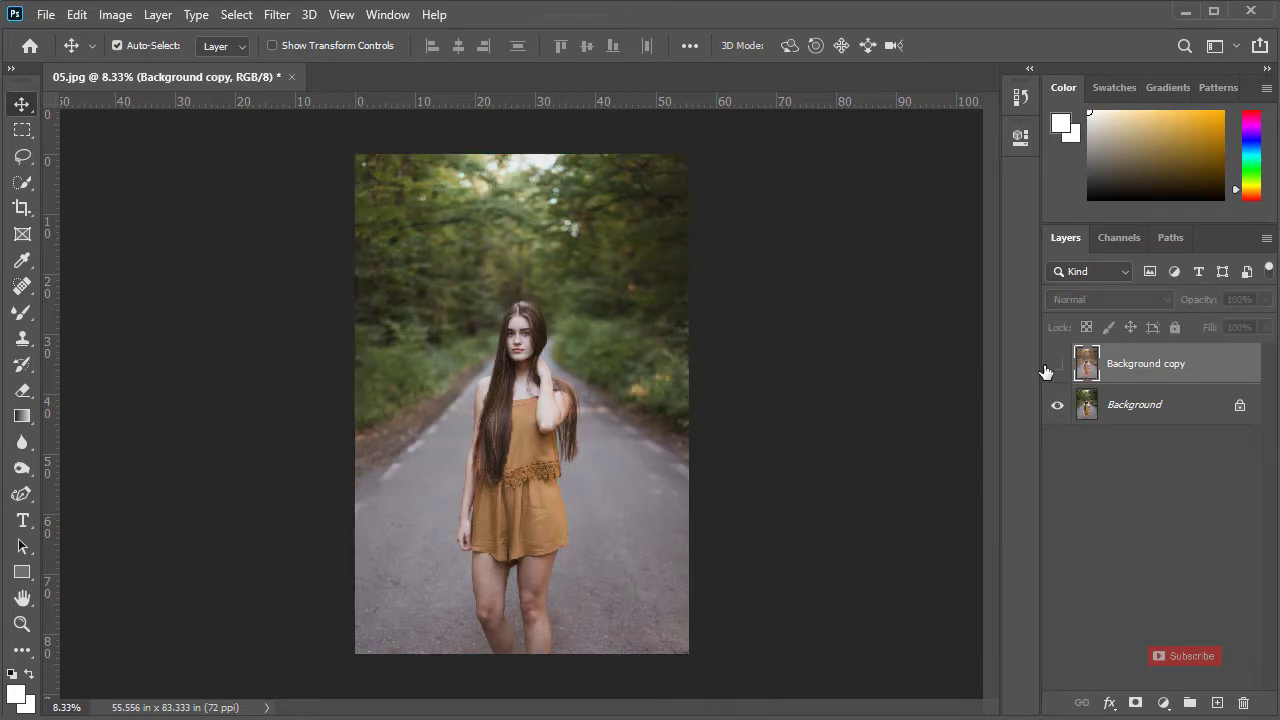
{"action": "left_click", "coordinate": [1050, 364]}
{"action": "left_click", "coordinate": [282, 16]}
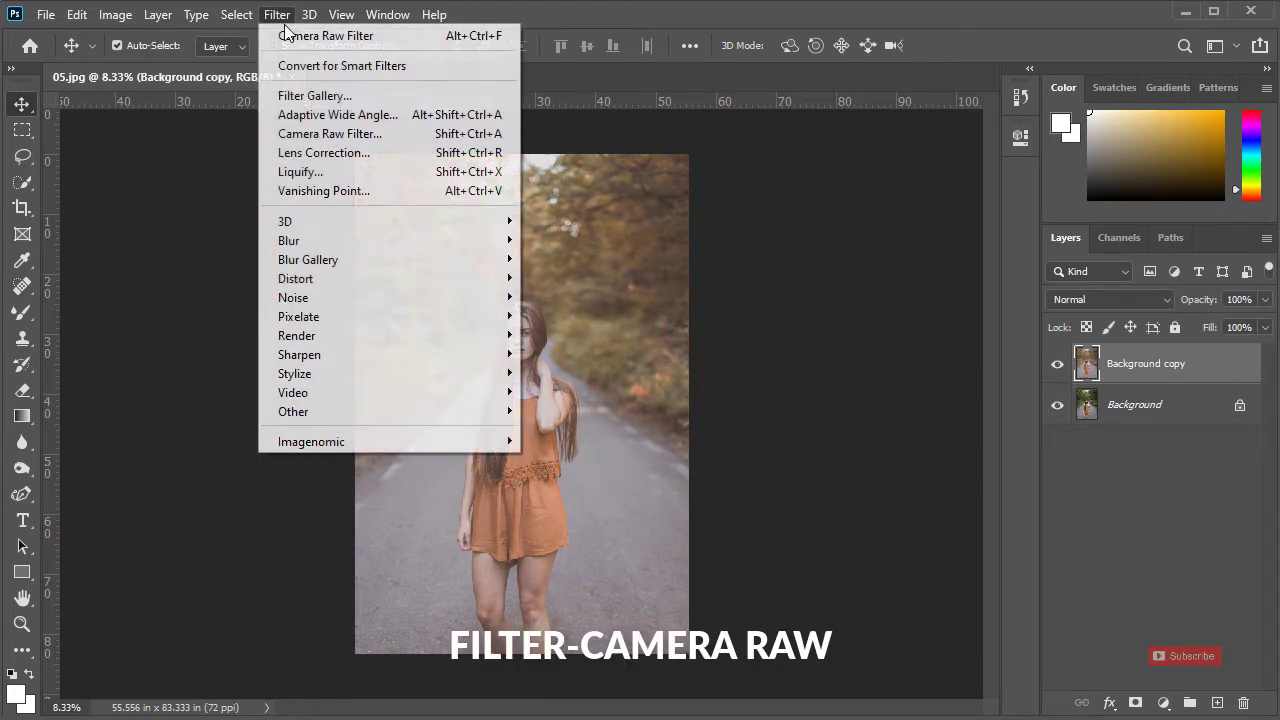
{"action": "left_click", "coordinate": [303, 133]}
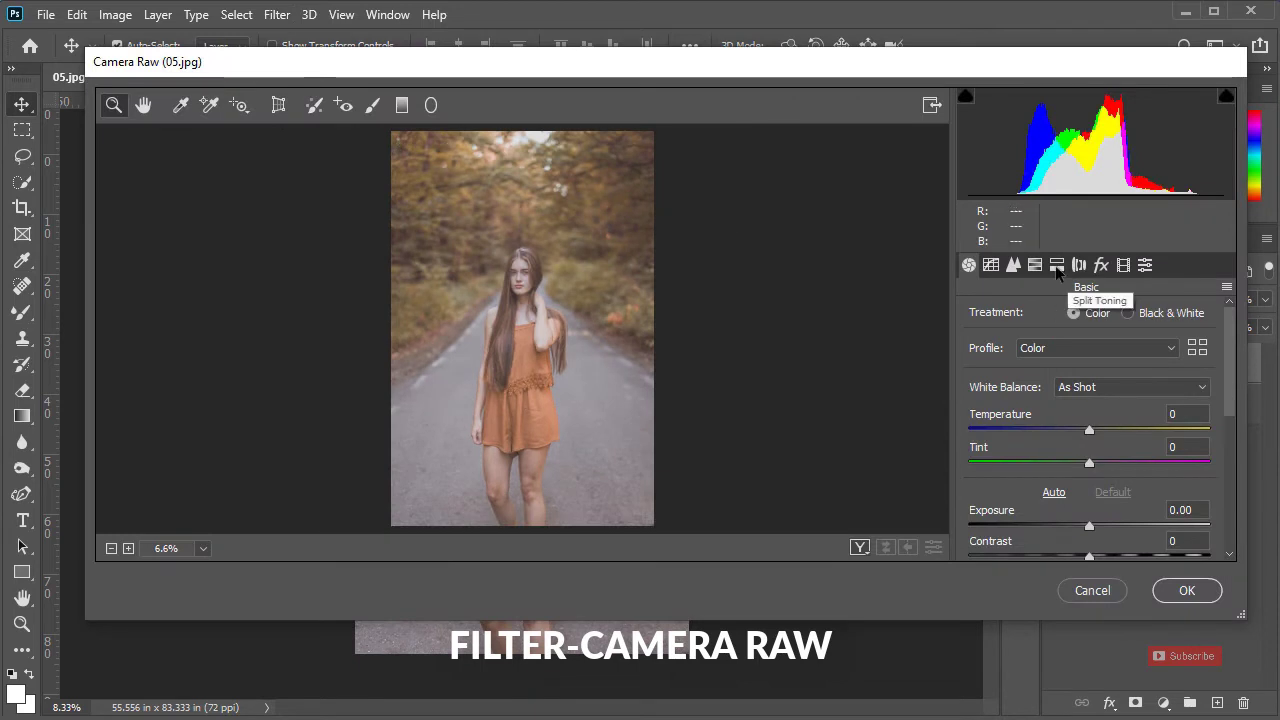
- Set the split toning Highlights to hue 200 and saturation 15
{"action": "left_click", "coordinate": [1057, 266]}
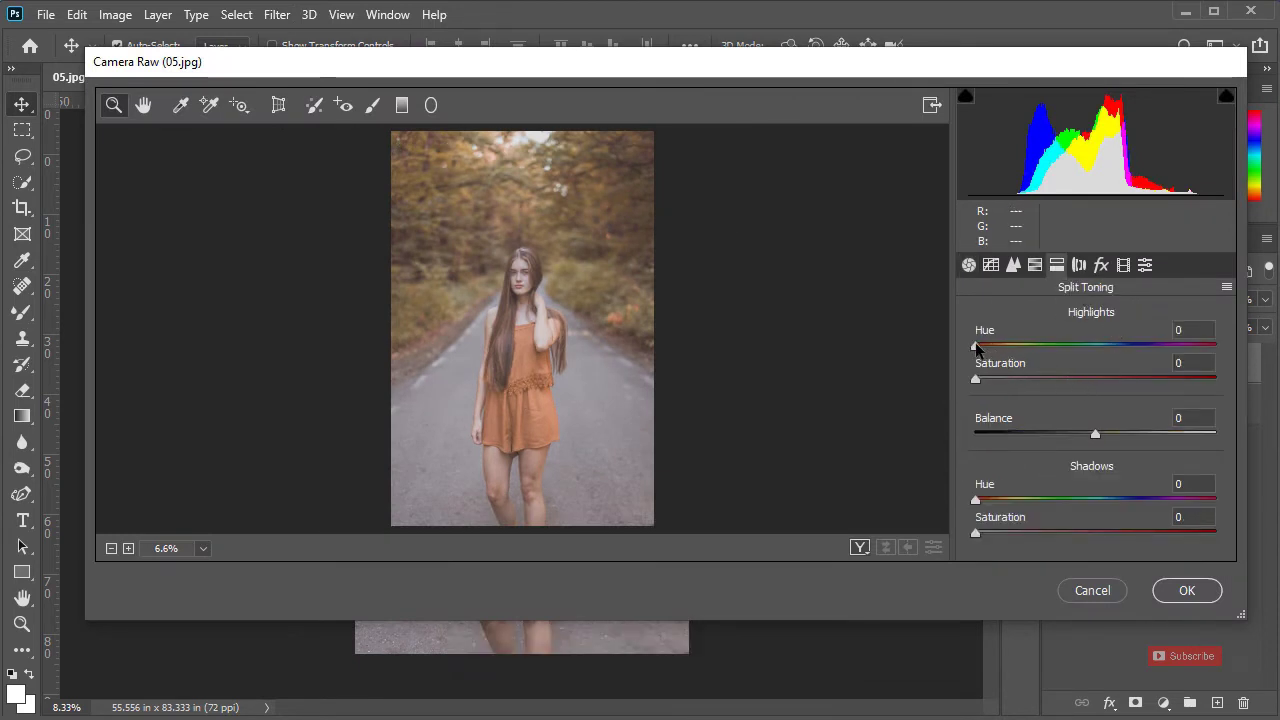
{"action": "left_click_drag", "start_coordinate": [975, 342], "coordinate": [1110, 361]}
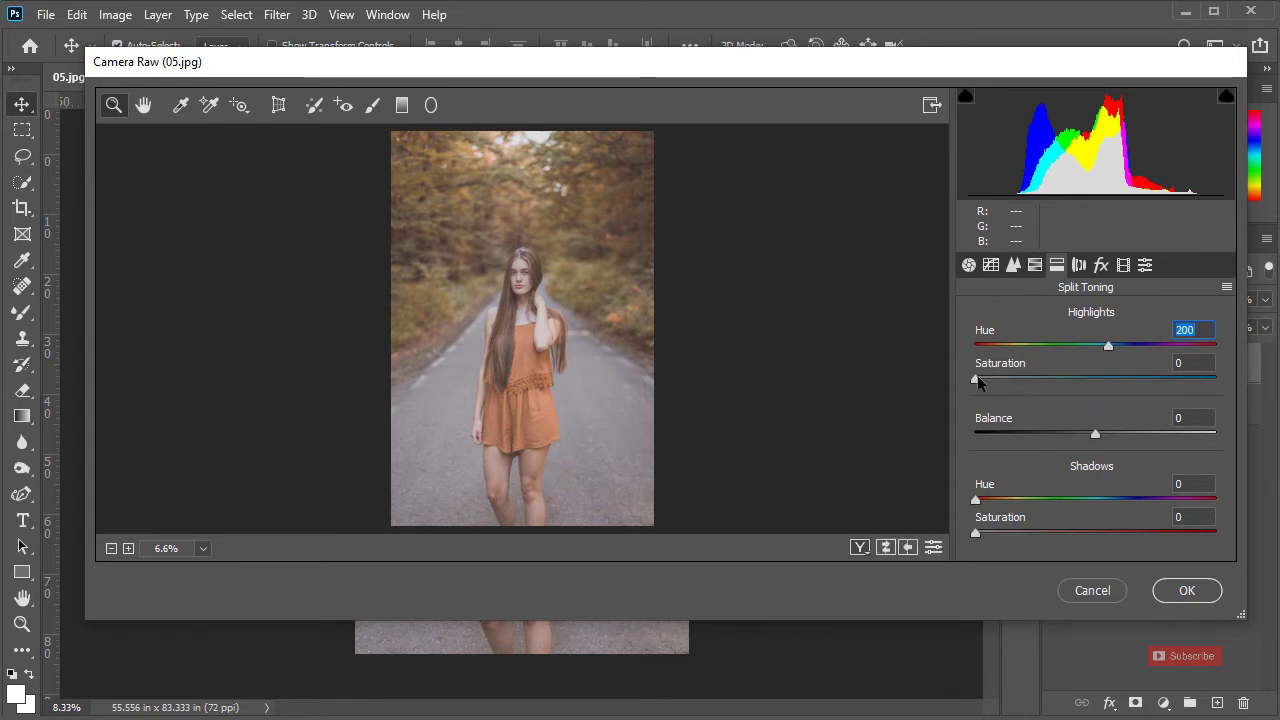
{"action": "key", "text": "Tab"}
{"action": "left_click_drag", "start_coordinate": [975, 380], "coordinate": [1010, 380]}
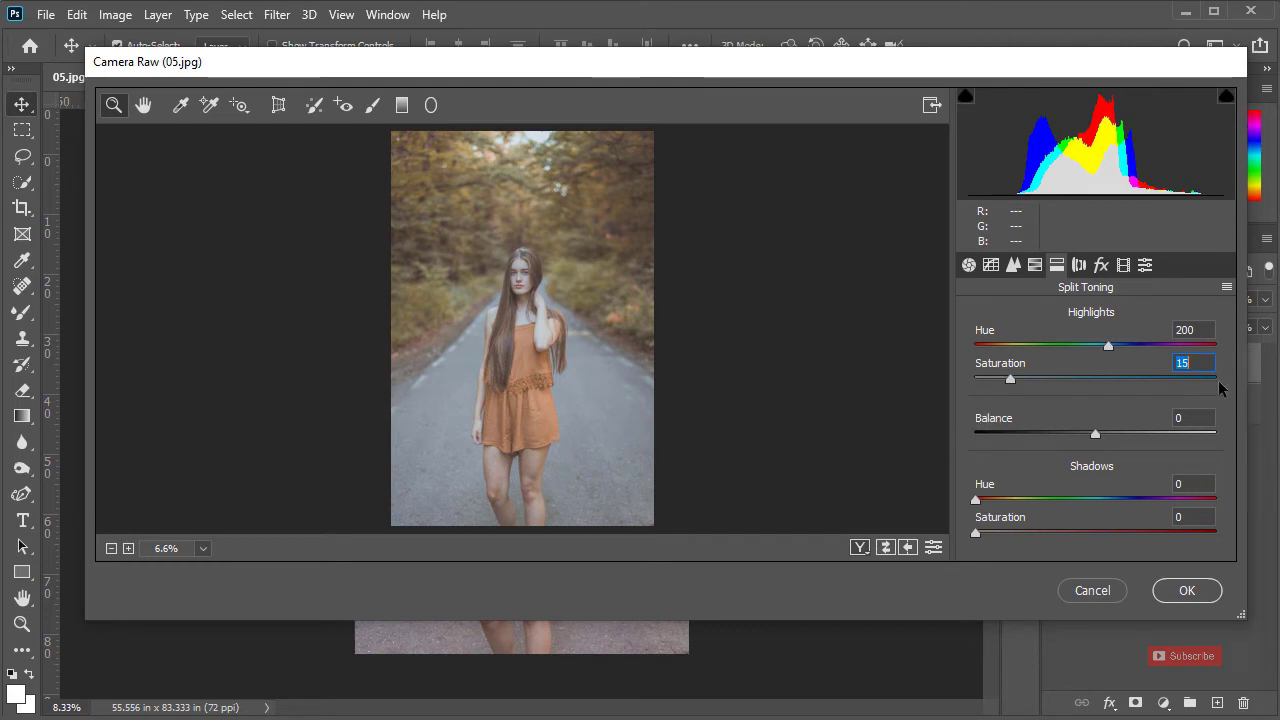
- Set the split toning Shadows to hue 20 and saturation 11, and apply the Camera Raw adjustments
{"action": "left_click", "coordinate": [977, 501]}
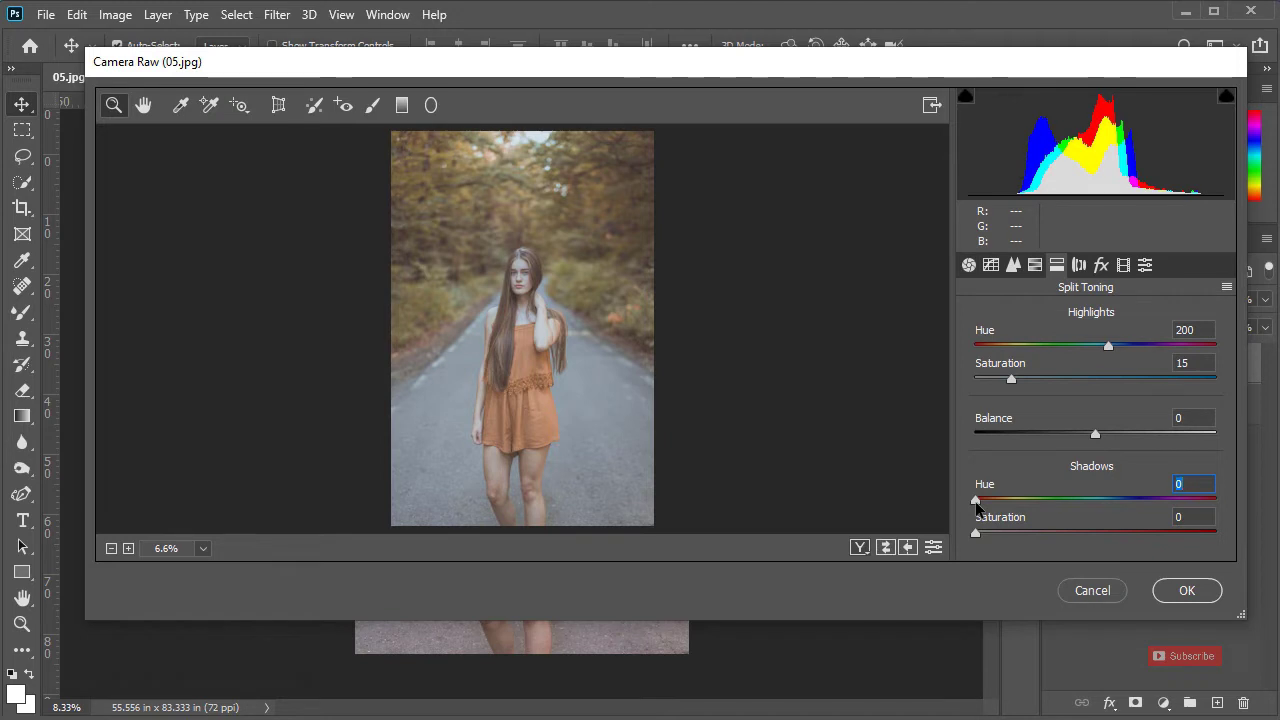
{"action": "left_click_drag", "start_coordinate": [978, 506], "coordinate": [995, 533]}
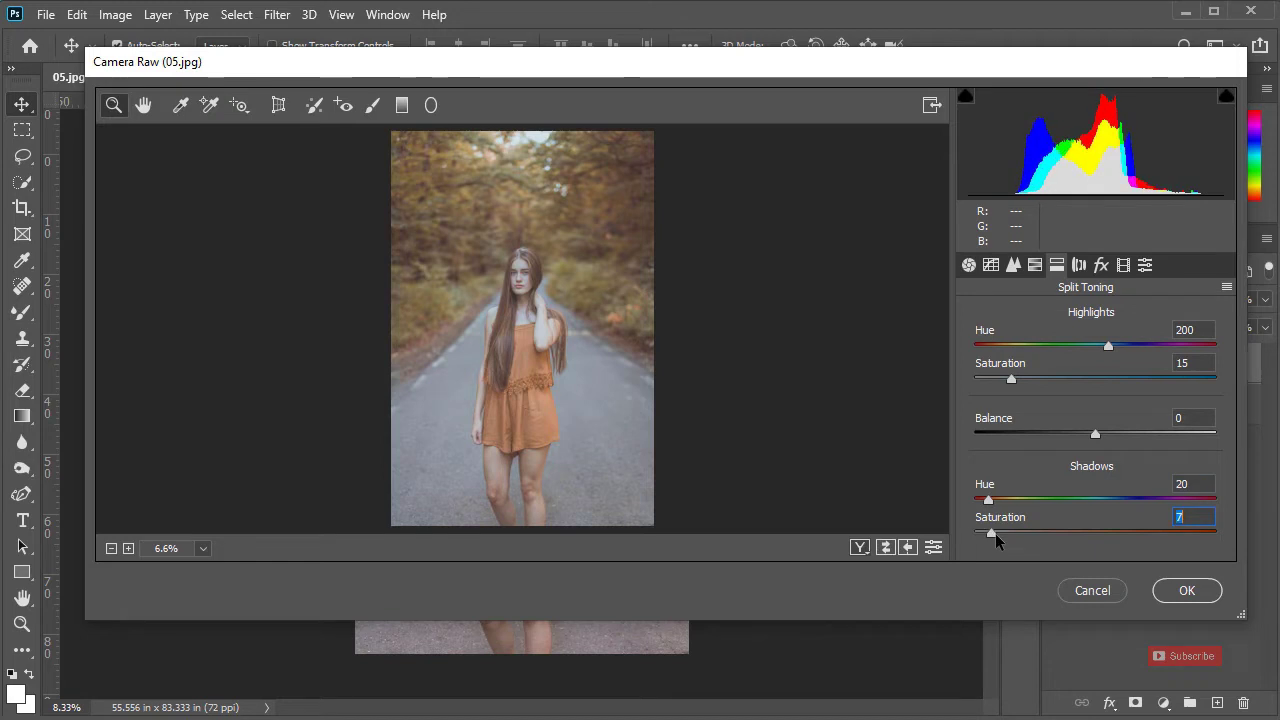
{"action": "key", "text": "Down"}
{"action": "key", "text": "Down"}
{"action": "key", "text": "Down"}
{"action": "key", "text": "Down"}
{"action": "left_click_drag", "start_coordinate": [1002, 533], "coordinate": [1006, 533]}
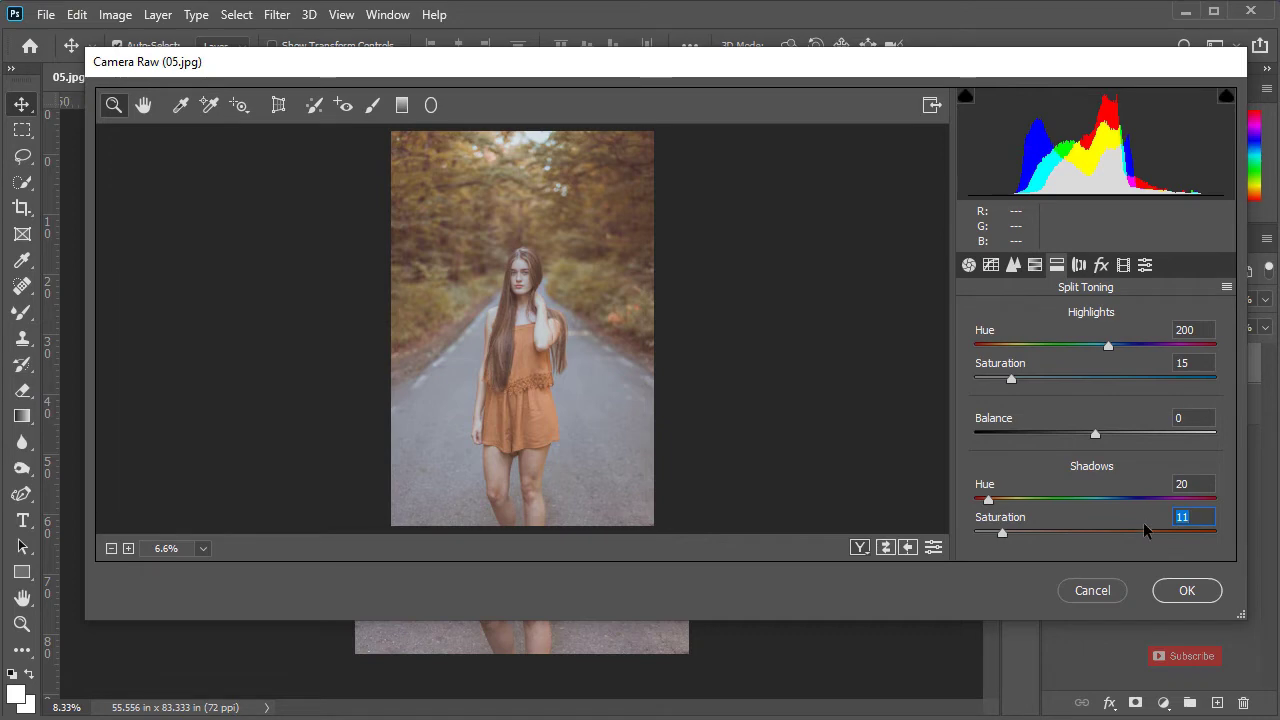
{"action": "left_click", "coordinate": [1187, 592]}
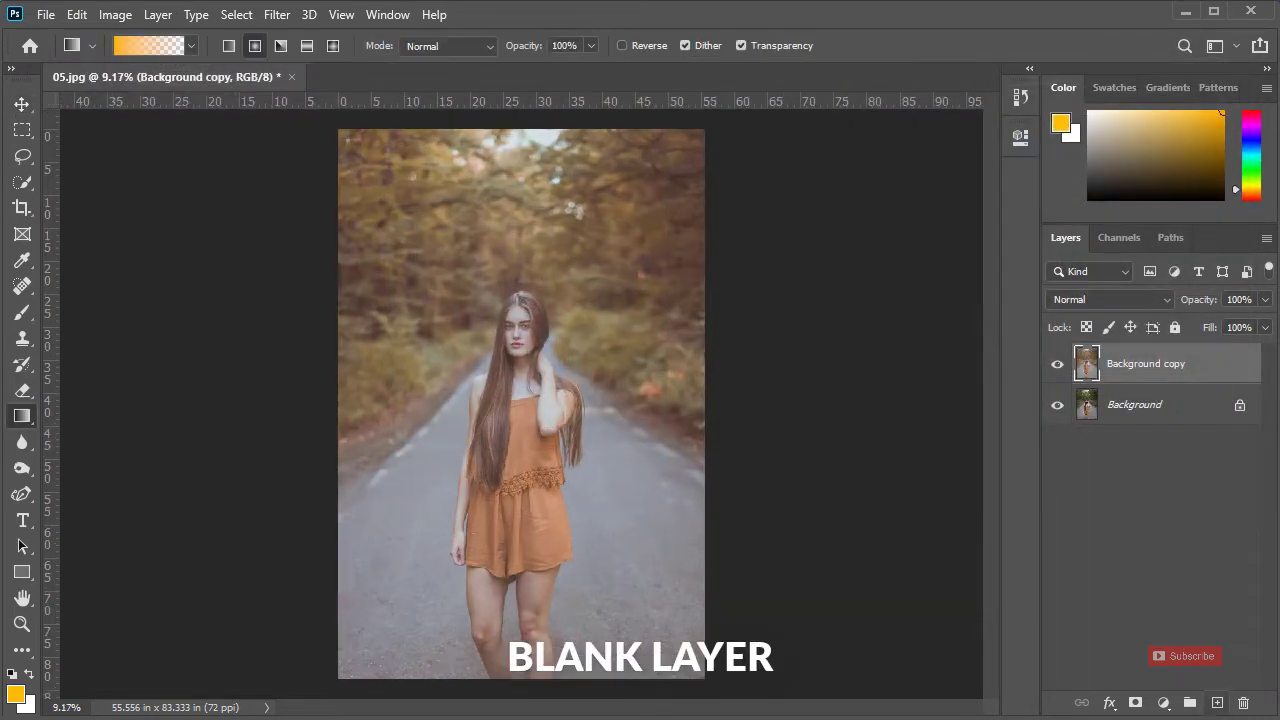
- Add a blank layer above Background copy and choose the Foreground to Transparent preset for the orange-yellow gradient
{"action": "key", "text": "ctrl+shift+alt+n"}
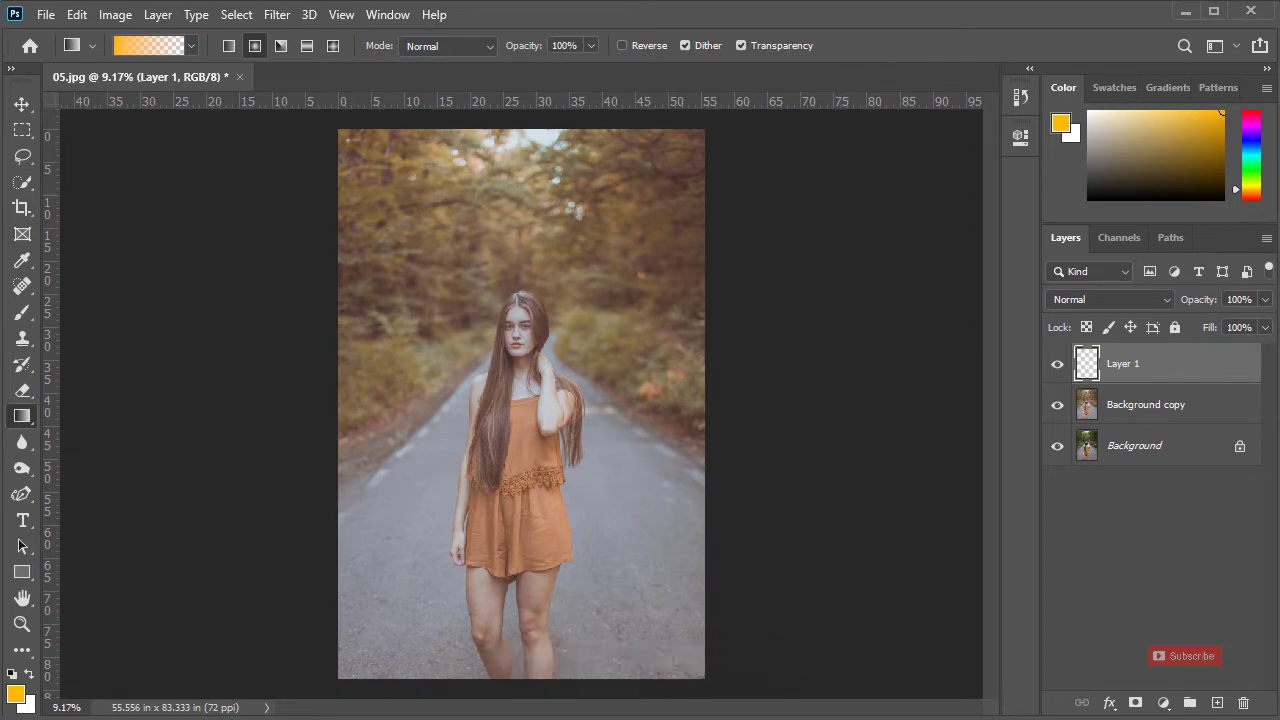
{"action": "left_click", "coordinate": [149, 46]}
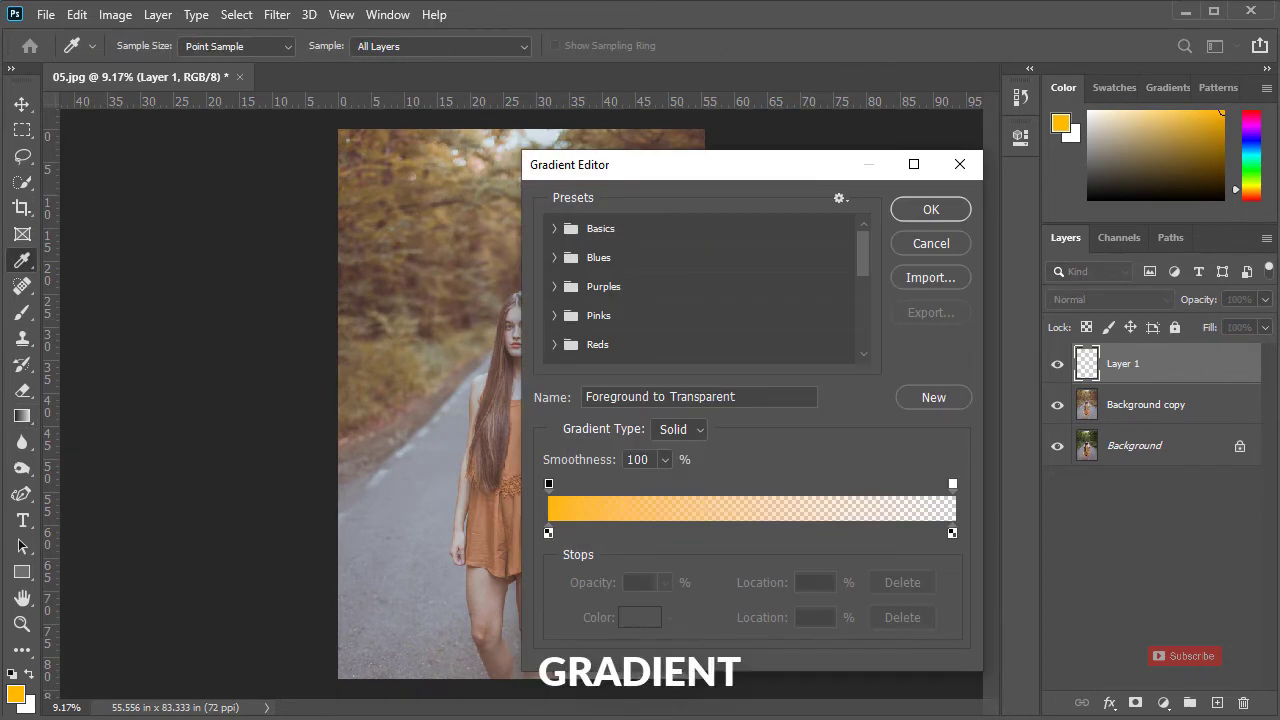
{"action": "left_click_drag", "start_coordinate": [700, 165], "coordinate": [607, 122]}
{"action": "left_click", "coordinate": [462, 186]}
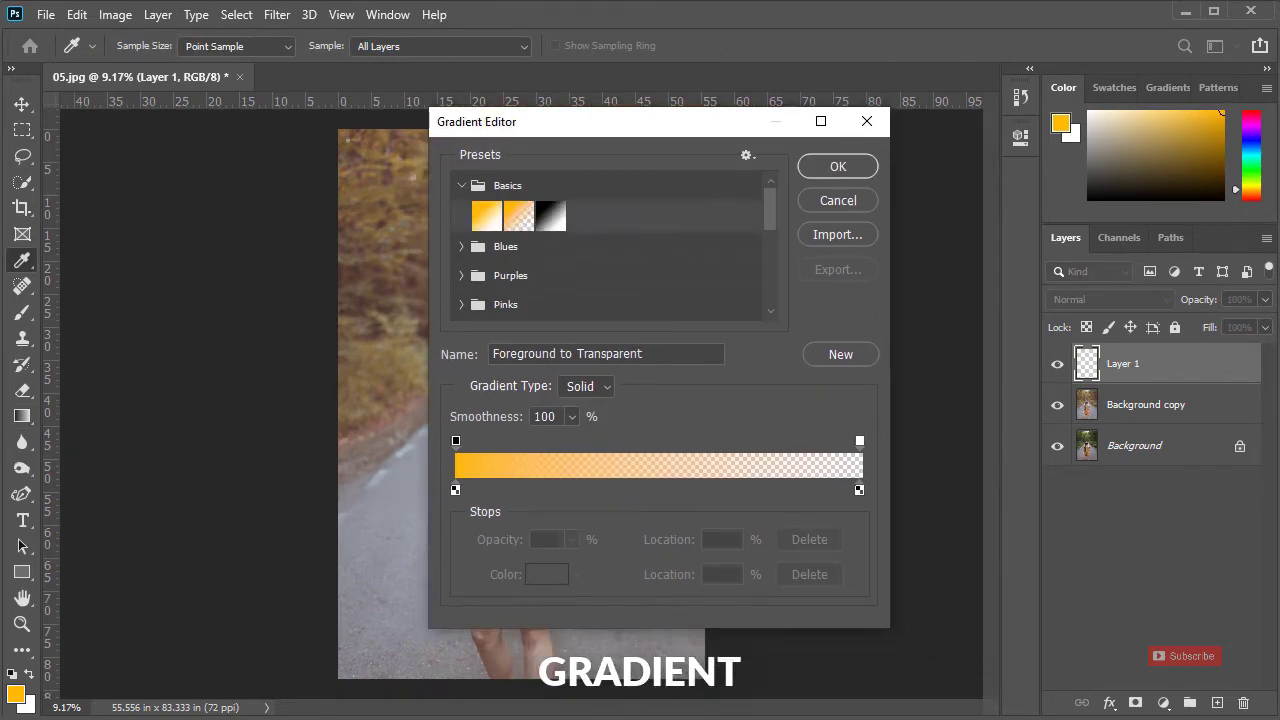
{"action": "left_click", "coordinate": [519, 216]}
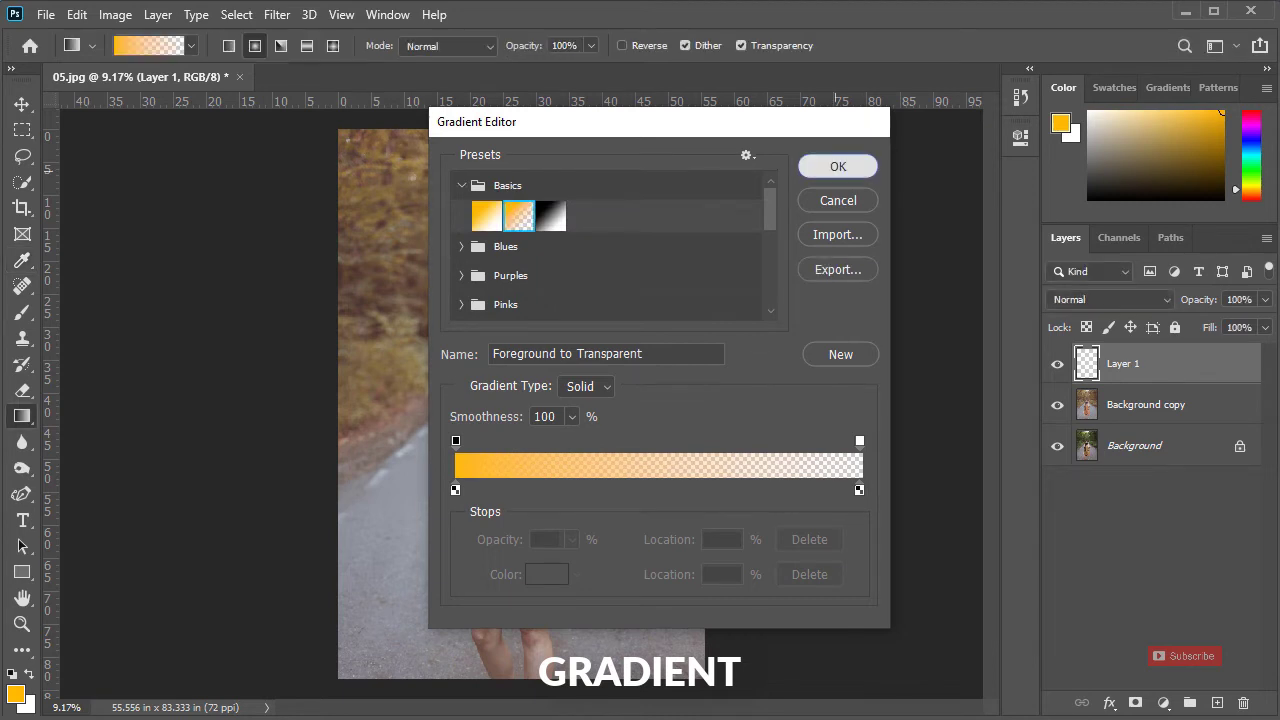
{"action": "left_click", "coordinate": [838, 166]}
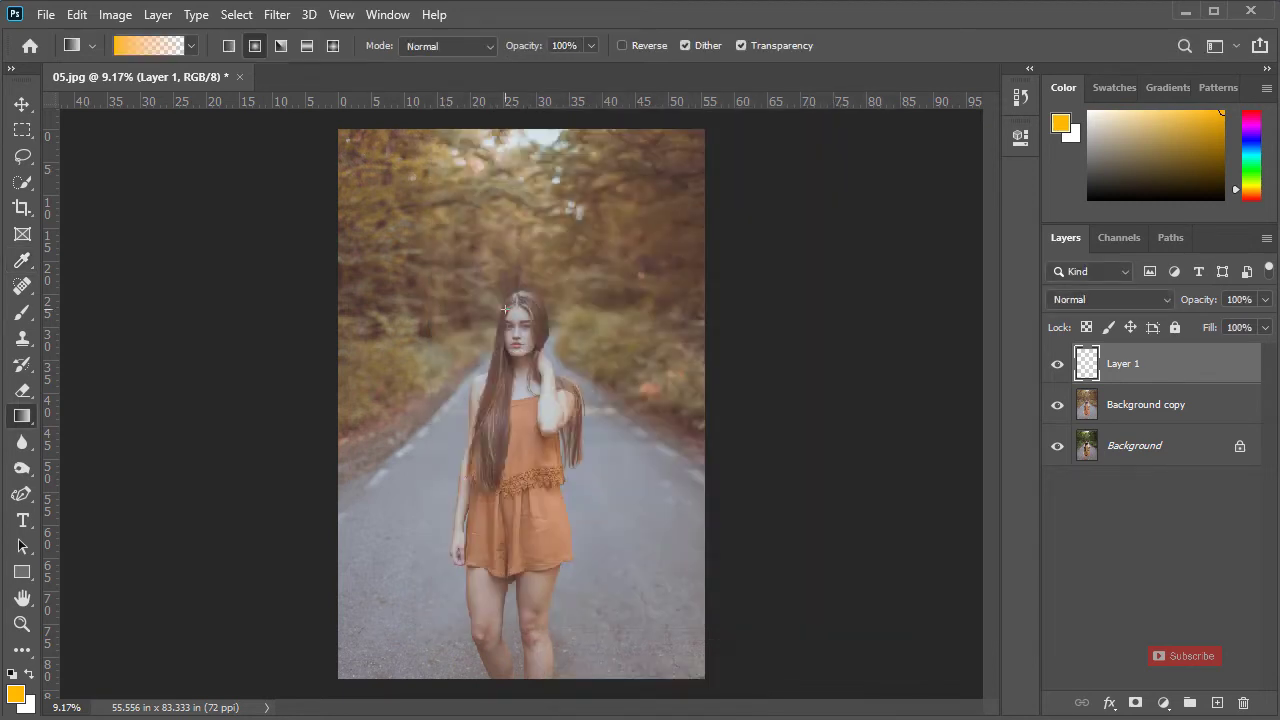
- Draw a radial orange-yellow gradient from the woman's head outward on Layer 1 and move the glow up to the photo's upper edge
{"action": "left_click_drag", "start_coordinate": [505, 311], "coordinate": [590, 533]}
{"action": "scroll", "coordinate": [613, 404], "scroll_direction": "down", "scroll_amount": 3}
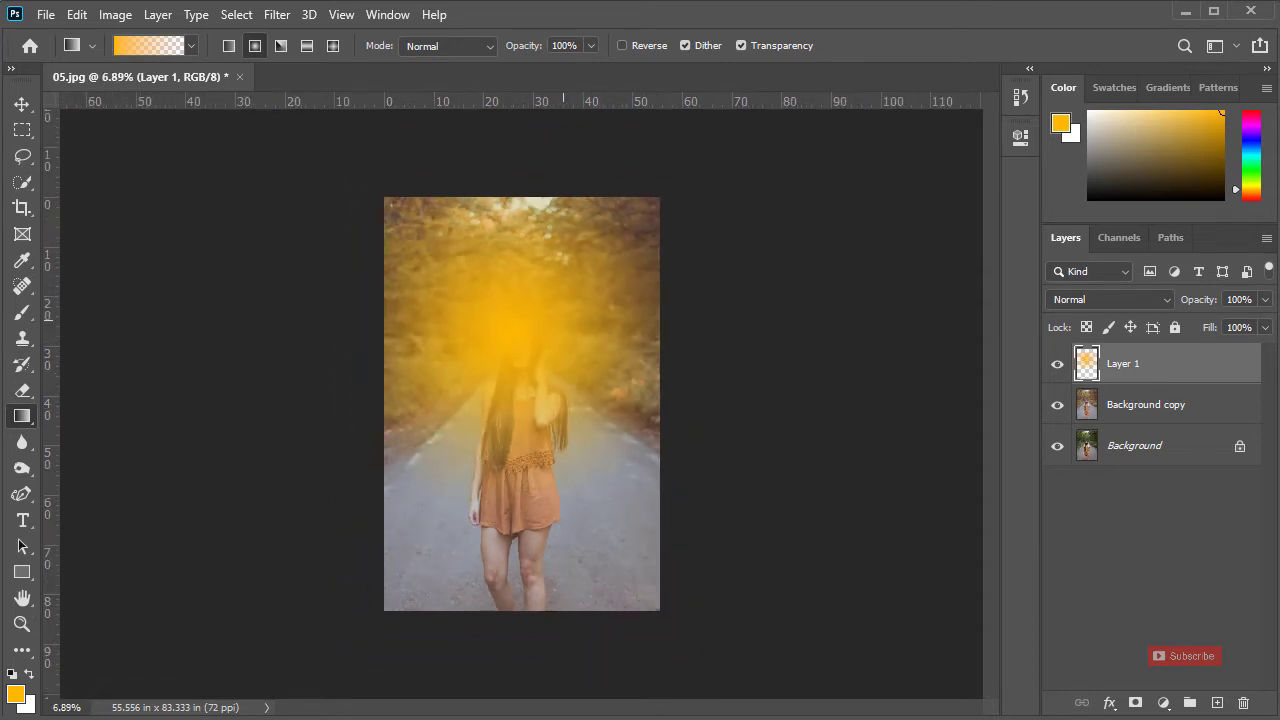
{"action": "key", "text": "v"}
{"action": "left_click_drag", "start_coordinate": [520, 300], "coordinate": [522, 50]}
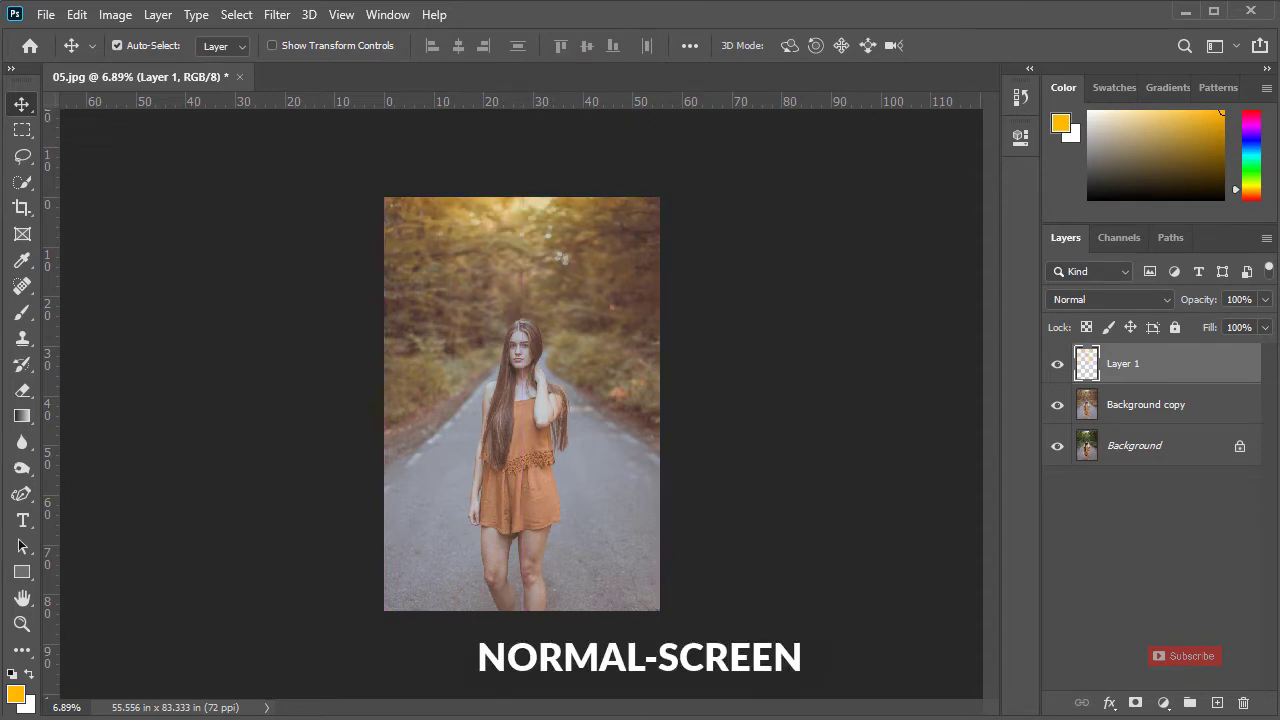
- Set Layer 1's blend mode to Screen and toggle its visibility to check the glow
{"action": "left_click", "coordinate": [1110, 300]}
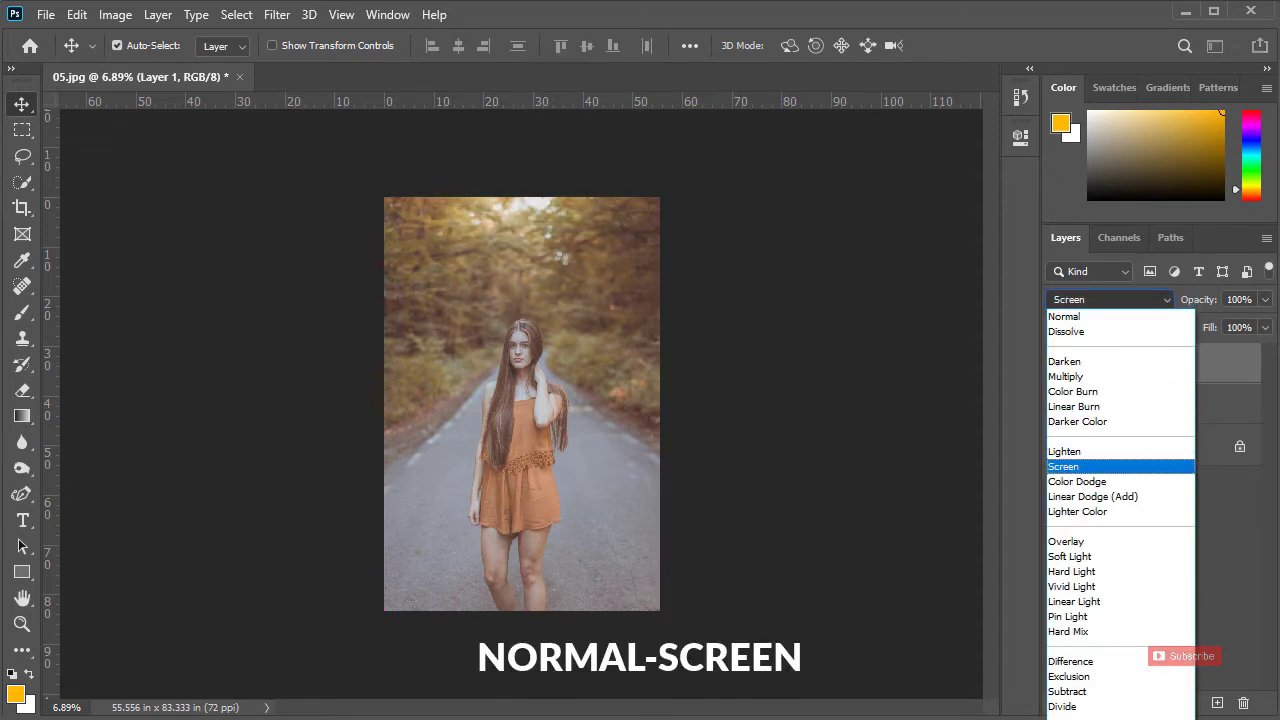
{"action": "left_click", "coordinate": [1064, 467]}
{"action": "left_click", "coordinate": [1057, 364]}
{"action": "left_click", "coordinate": [1057, 364]}
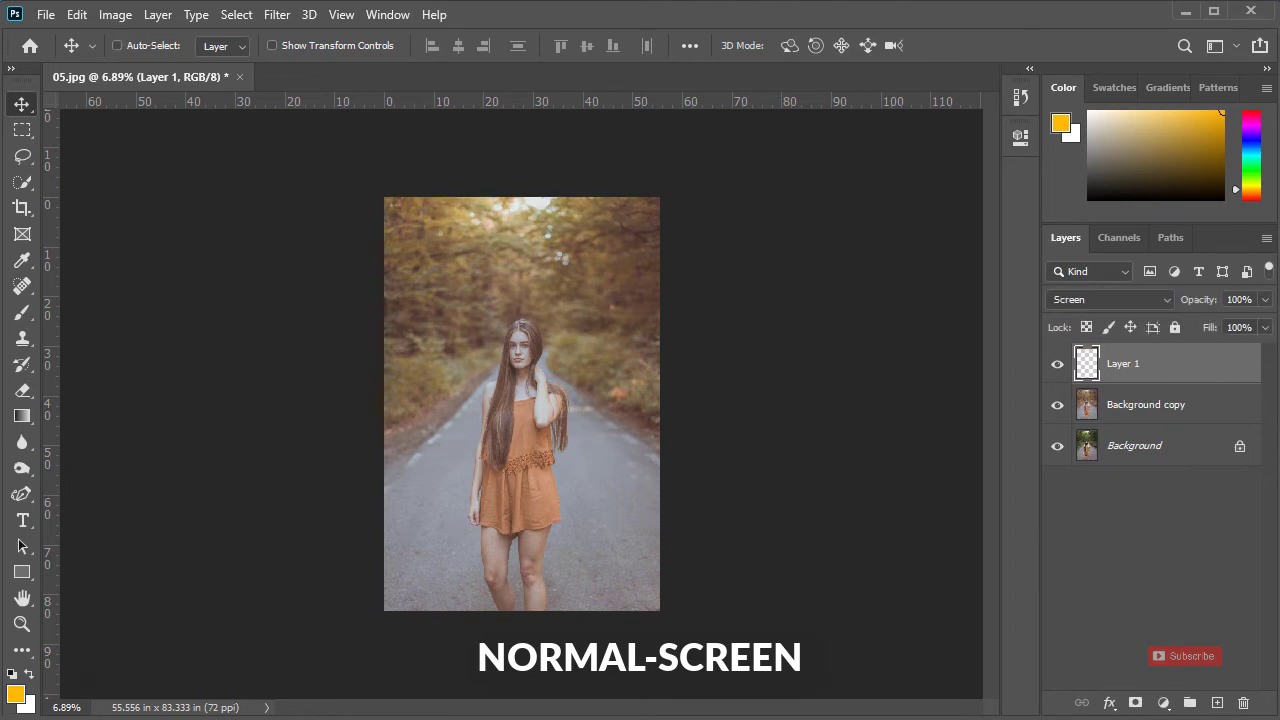
- Free-transform the glow on Layer 1 to 87.73% width and 103.60% height, and shift it toward the upper right of the photo
{"action": "key", "text": "ctrl+t"}
{"action": "scroll", "coordinate": [468, 473], "scroll_direction": "down", "scroll_amount": 2}
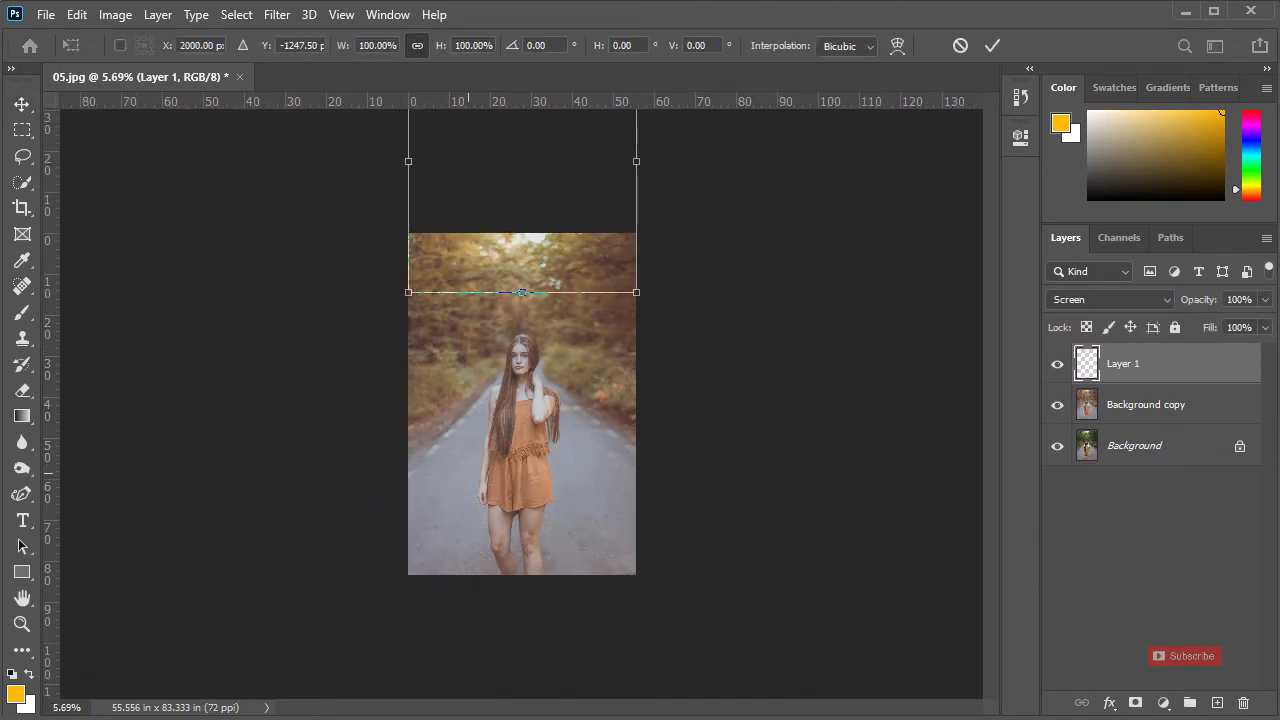
{"action": "scroll", "coordinate": [517, 408], "scroll_direction": "down", "scroll_amount": 1}
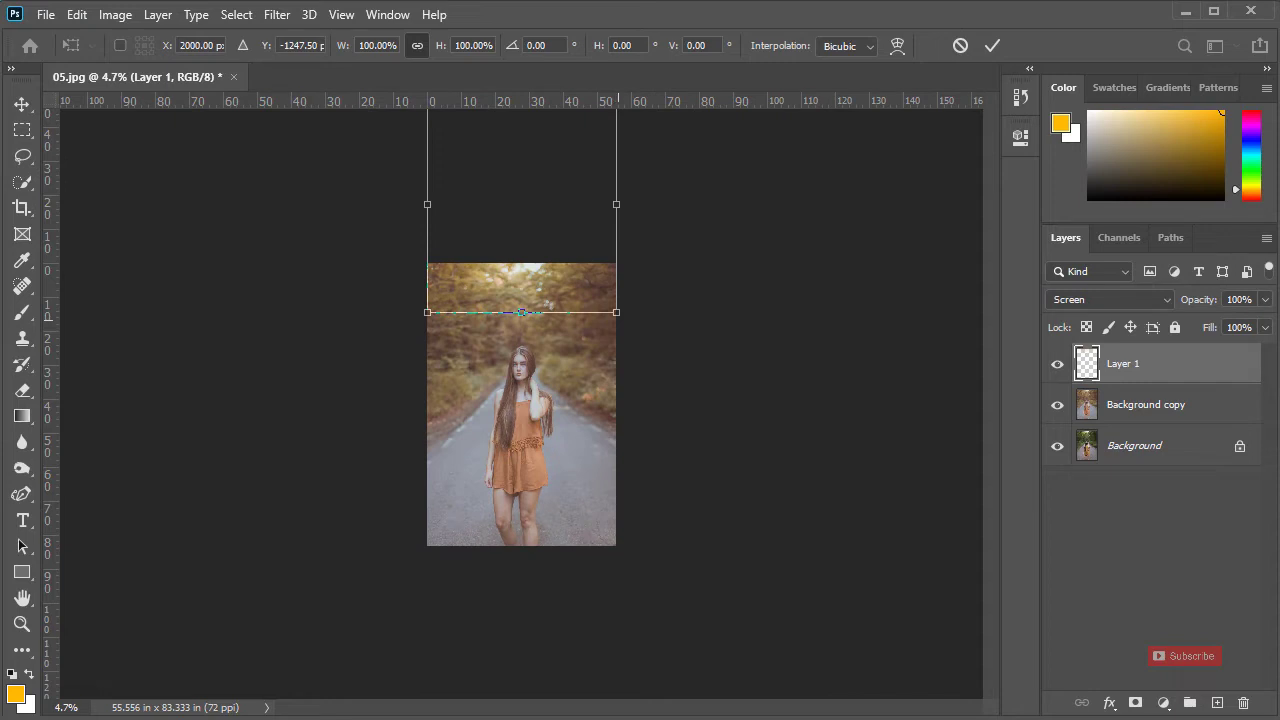
{"action": "left_click_drag", "start_coordinate": [618, 316], "coordinate": [597, 227]}
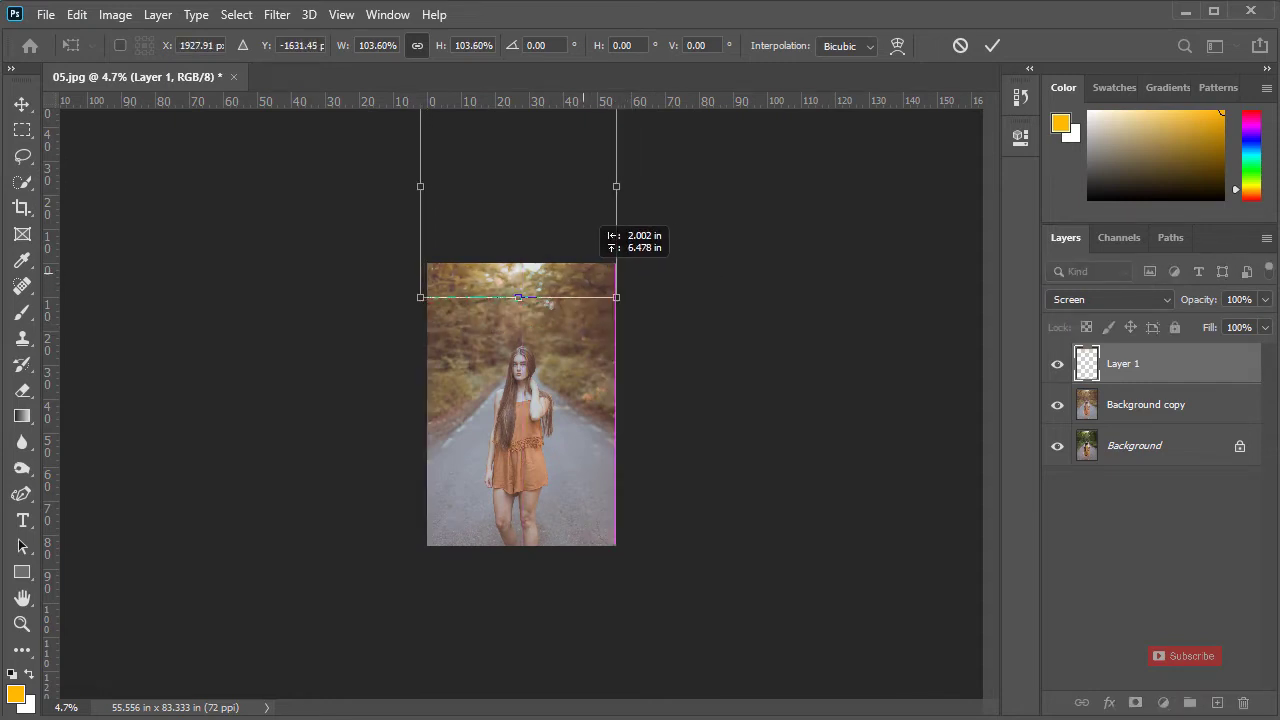
{"action": "left_click_drag", "start_coordinate": [584, 272], "coordinate": [584, 272]}
{"action": "left_click_drag", "start_coordinate": [617, 188], "coordinate": [588, 190]}
{"action": "left_click_drag", "start_coordinate": [529, 223], "coordinate": [571, 230]}
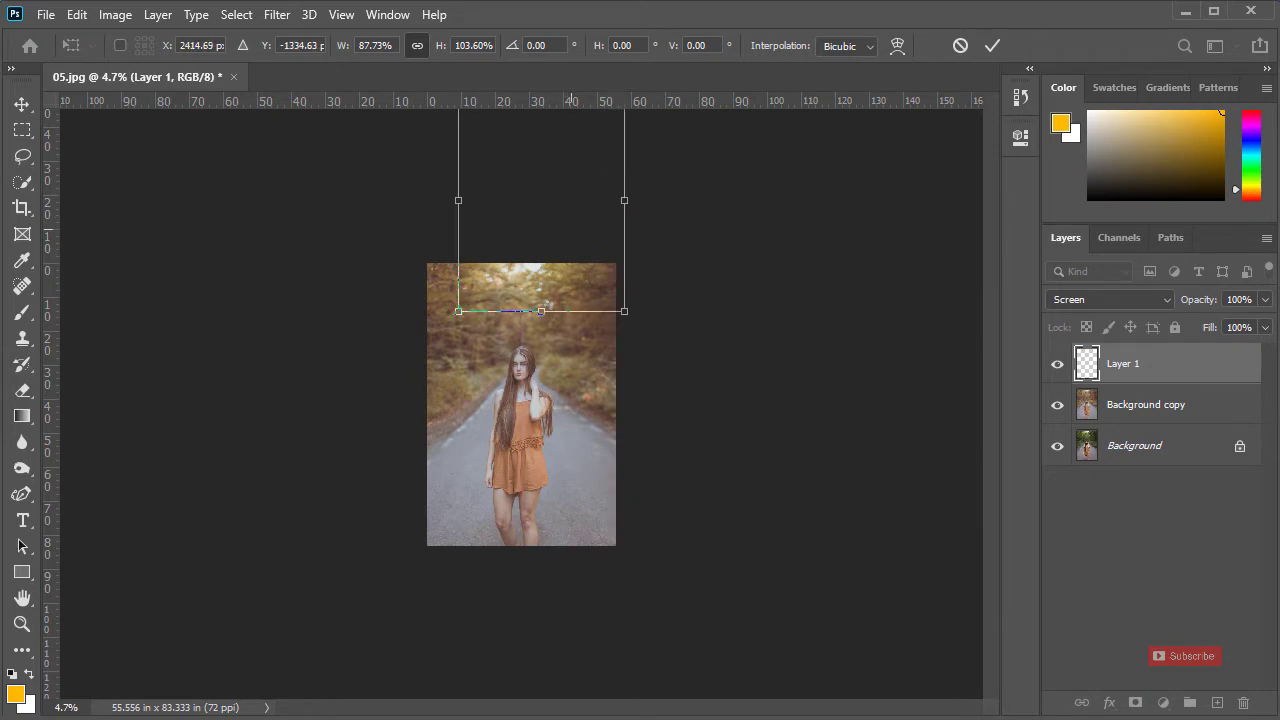
{"action": "scroll", "coordinate": [580, 238], "scroll_direction": "up", "scroll_amount": 3}
{"action": "left_click", "coordinate": [992, 45]}
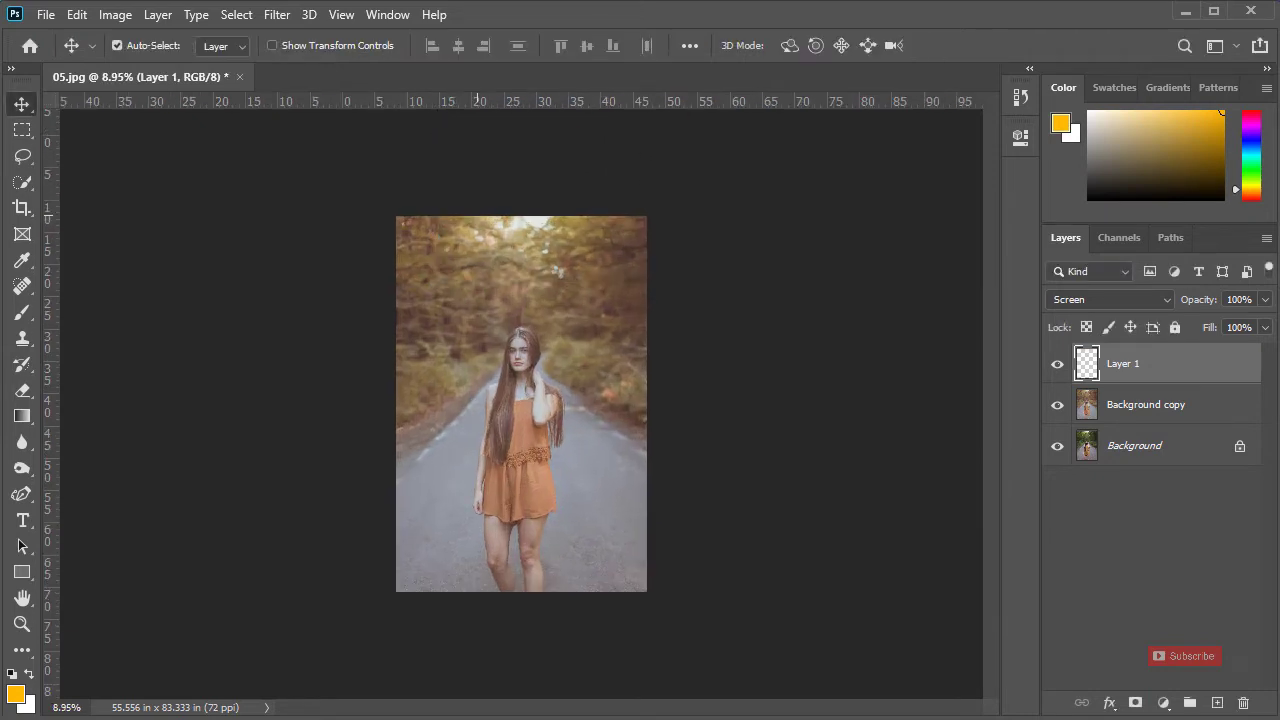
- Add a layer mask to Layer 1 and mask out the glow near the photo's upper-left corner with a black-to-transparent radial gradient
{"action": "scroll", "coordinate": [427, 280], "scroll_direction": "up", "scroll_amount": 3}
{"action": "scroll", "coordinate": [412, 203], "scroll_direction": "up", "scroll_amount": 3}
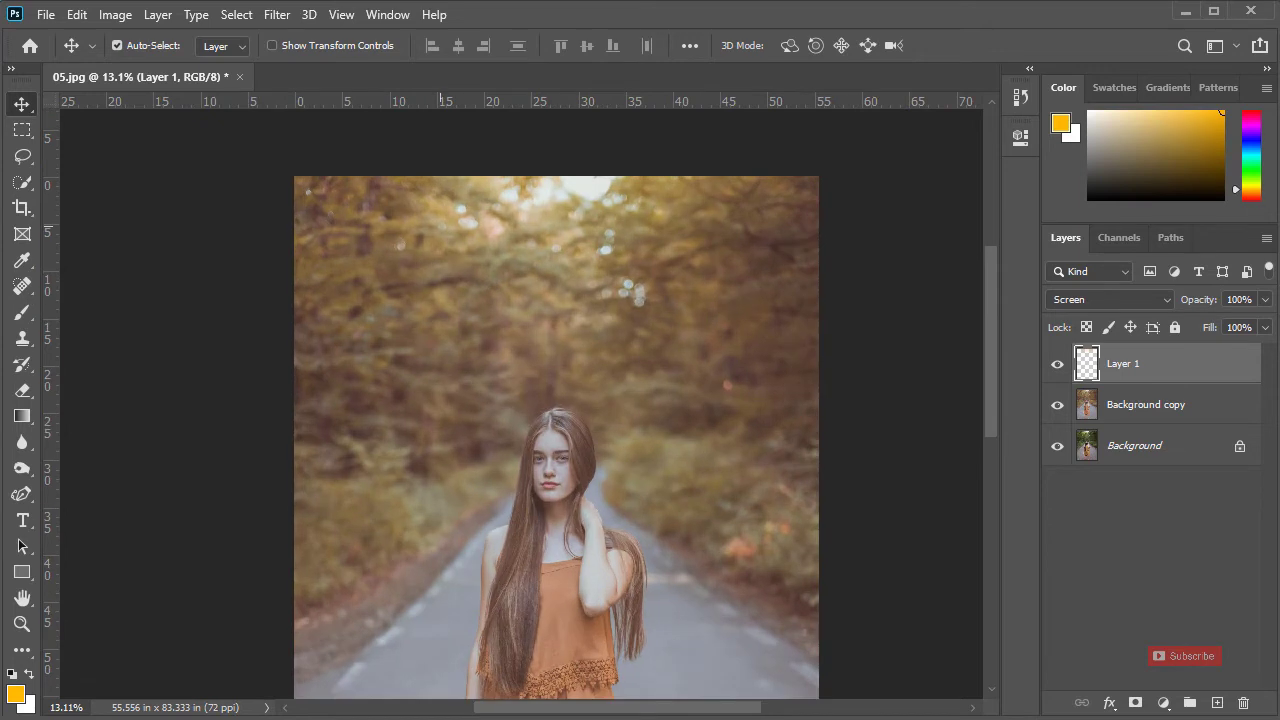
{"action": "scroll", "coordinate": [419, 191], "scroll_direction": "up", "scroll_amount": 1}
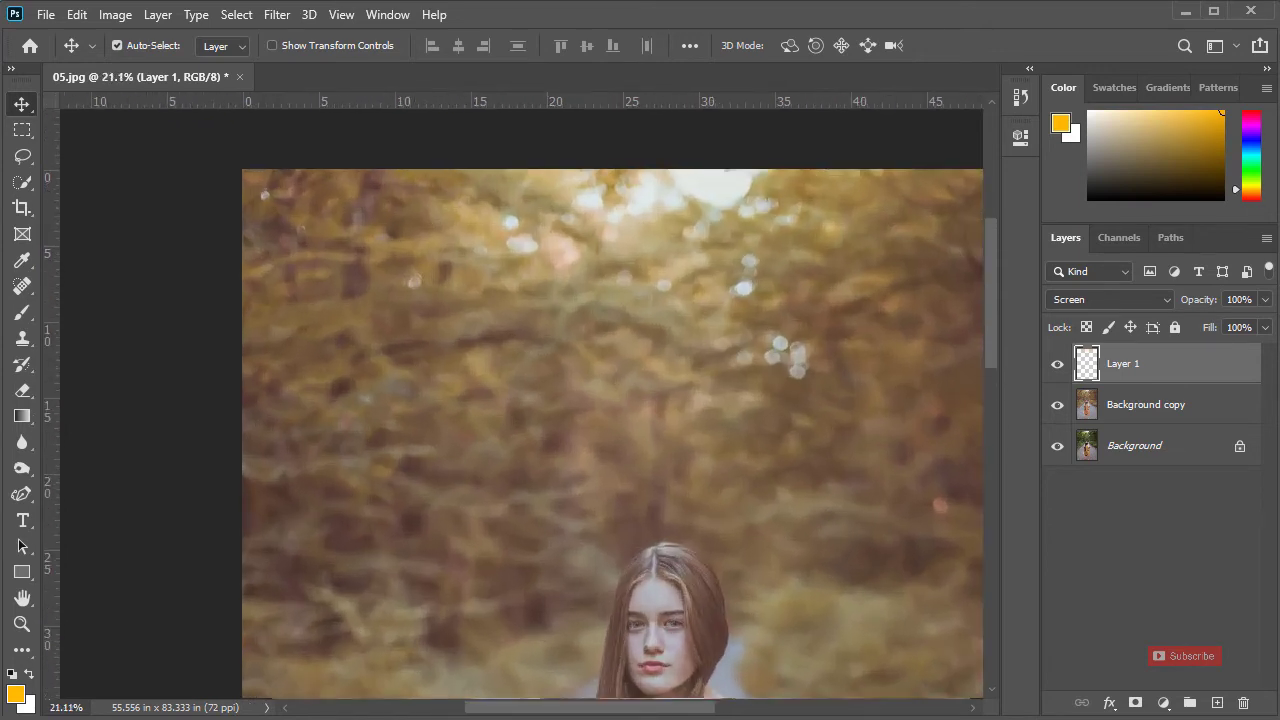
{"action": "left_click", "coordinate": [1135, 702]}
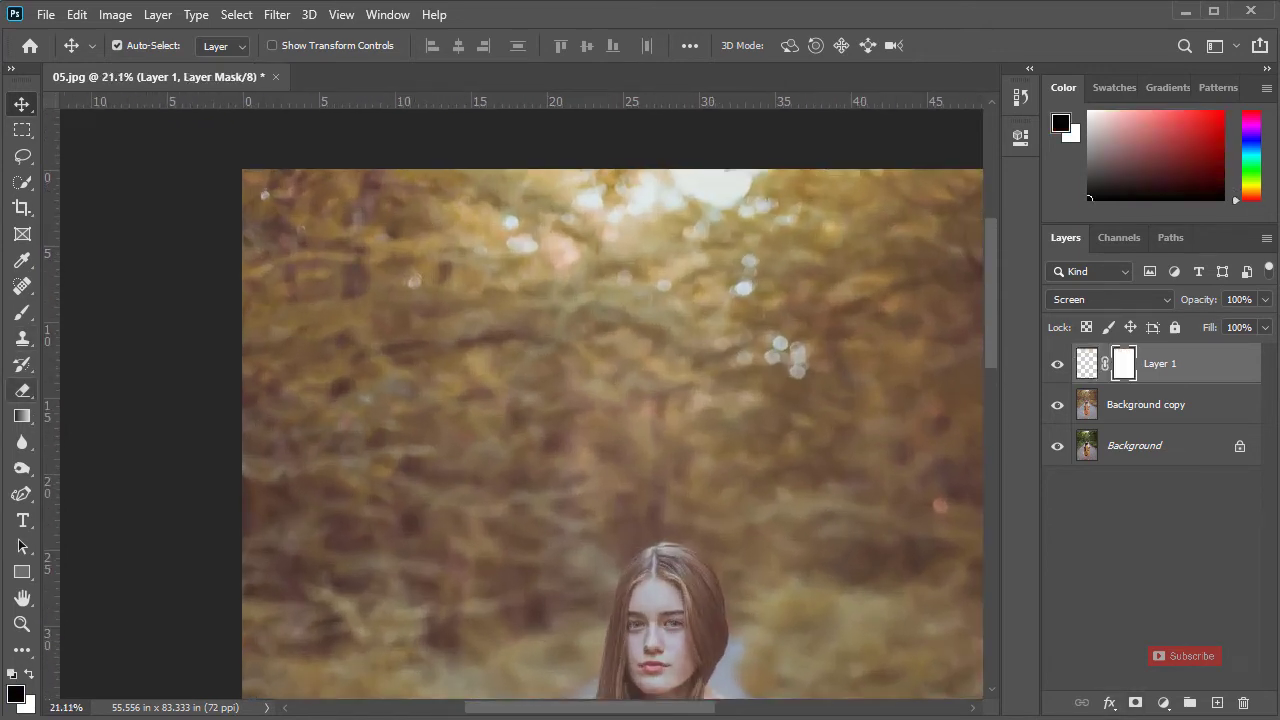
{"action": "key", "text": "g"}
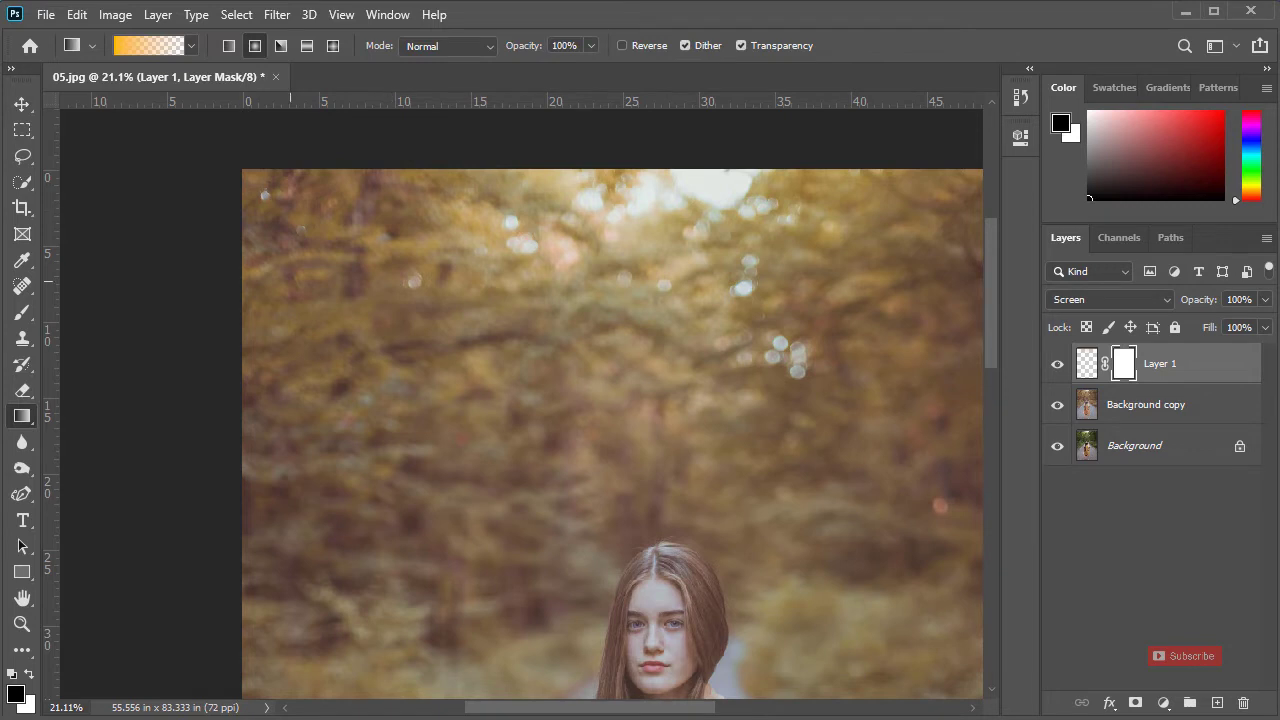
{"action": "key", "text": "x"}
{"action": "key", "text": "x"}
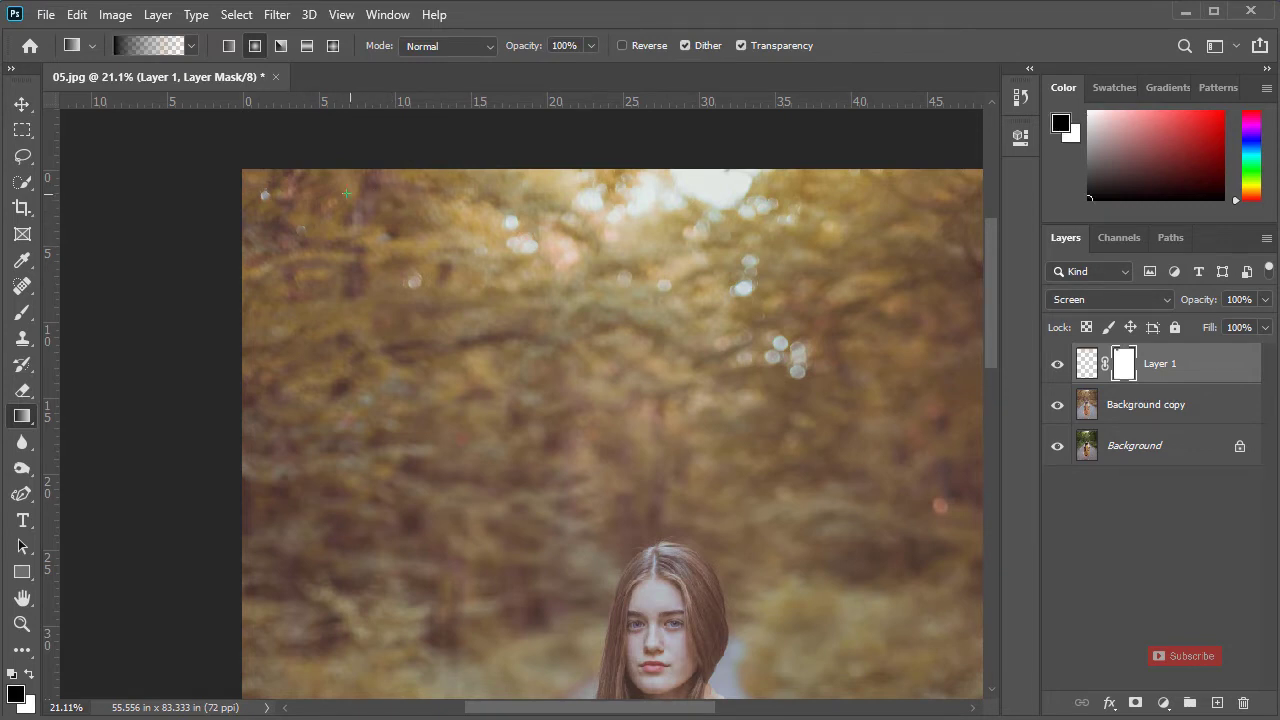
{"action": "scroll", "coordinate": [384, 178], "scroll_direction": "up", "scroll_amount": 5}
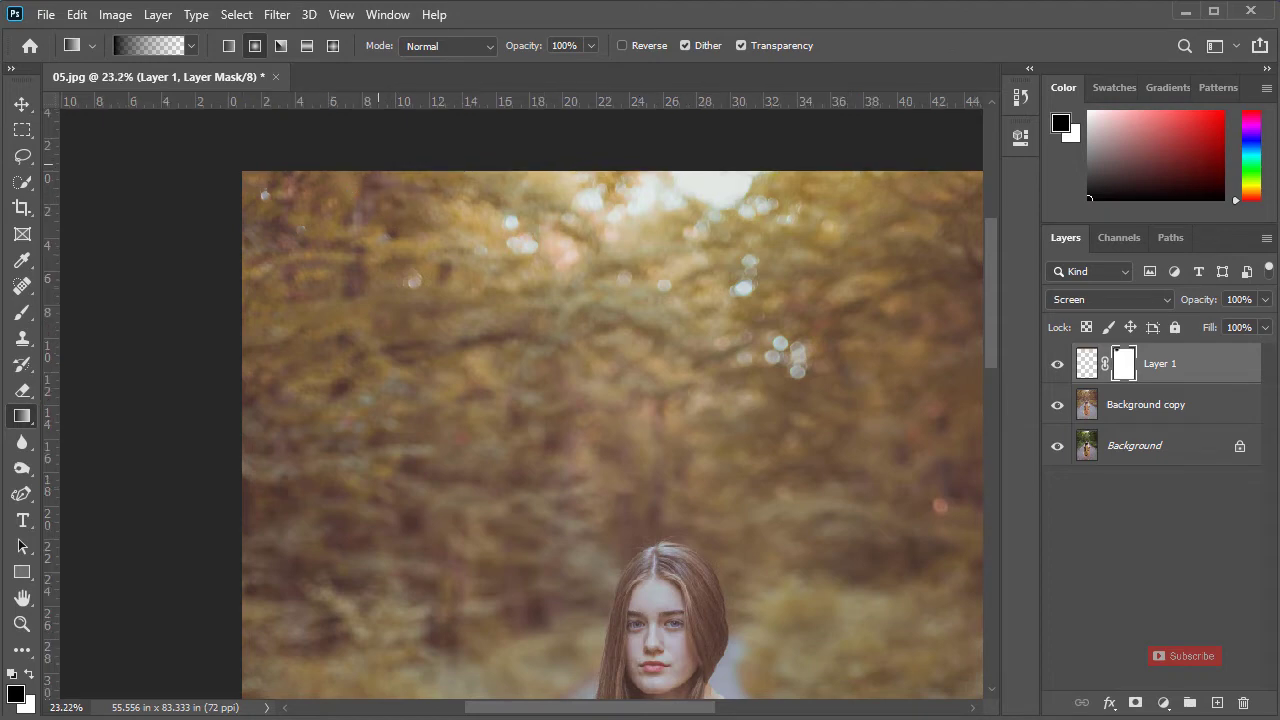
{"action": "scroll", "coordinate": [395, 232], "scroll_direction": "down", "scroll_amount": 5}
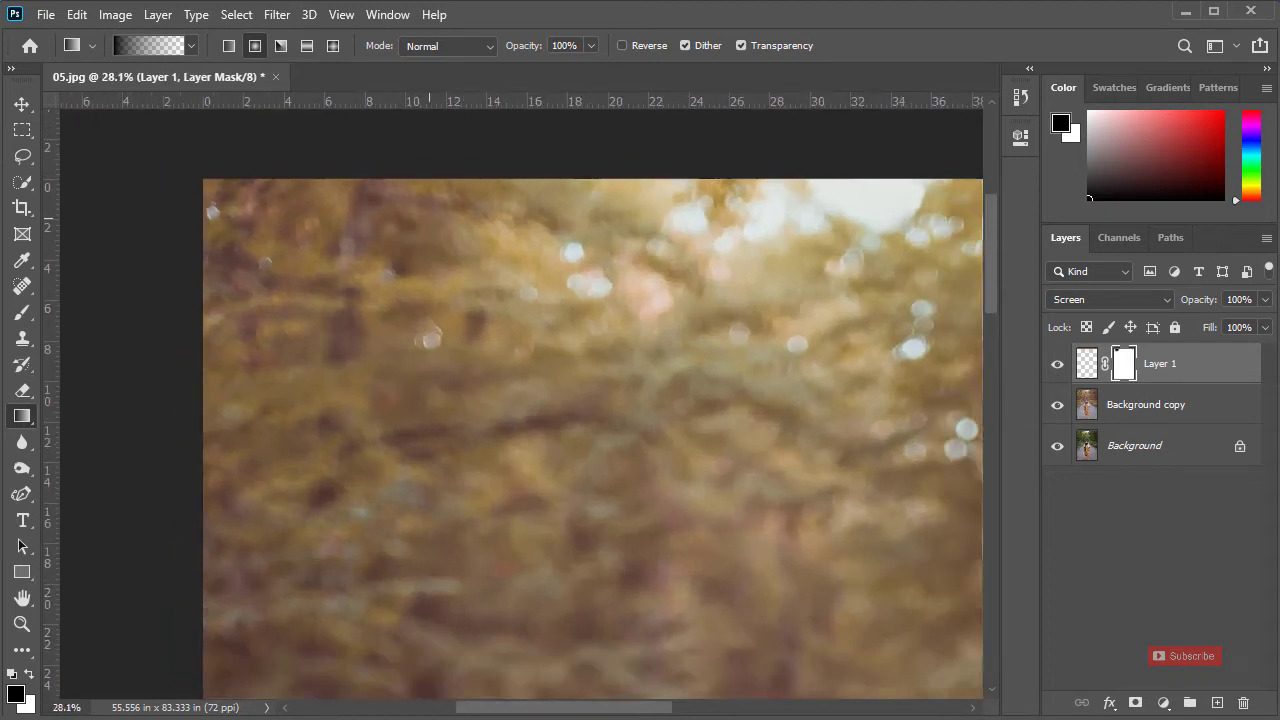
{"action": "key", "text": "v"}
{"action": "scroll", "coordinate": [480, 400], "scroll_direction": "down", "scroll_amount": 2}
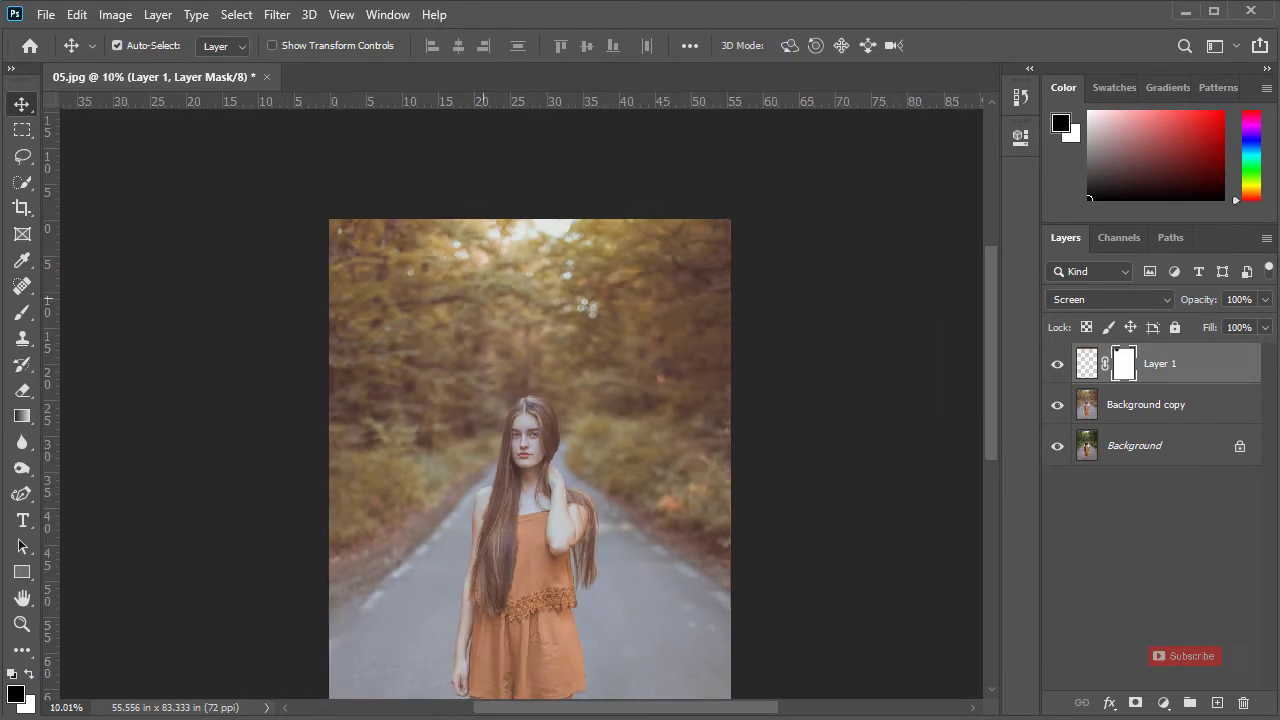
- Hide and show Layer 1 repeatedly to compare the photo with and without the glow
{"action": "left_click", "coordinate": [1057, 364]}
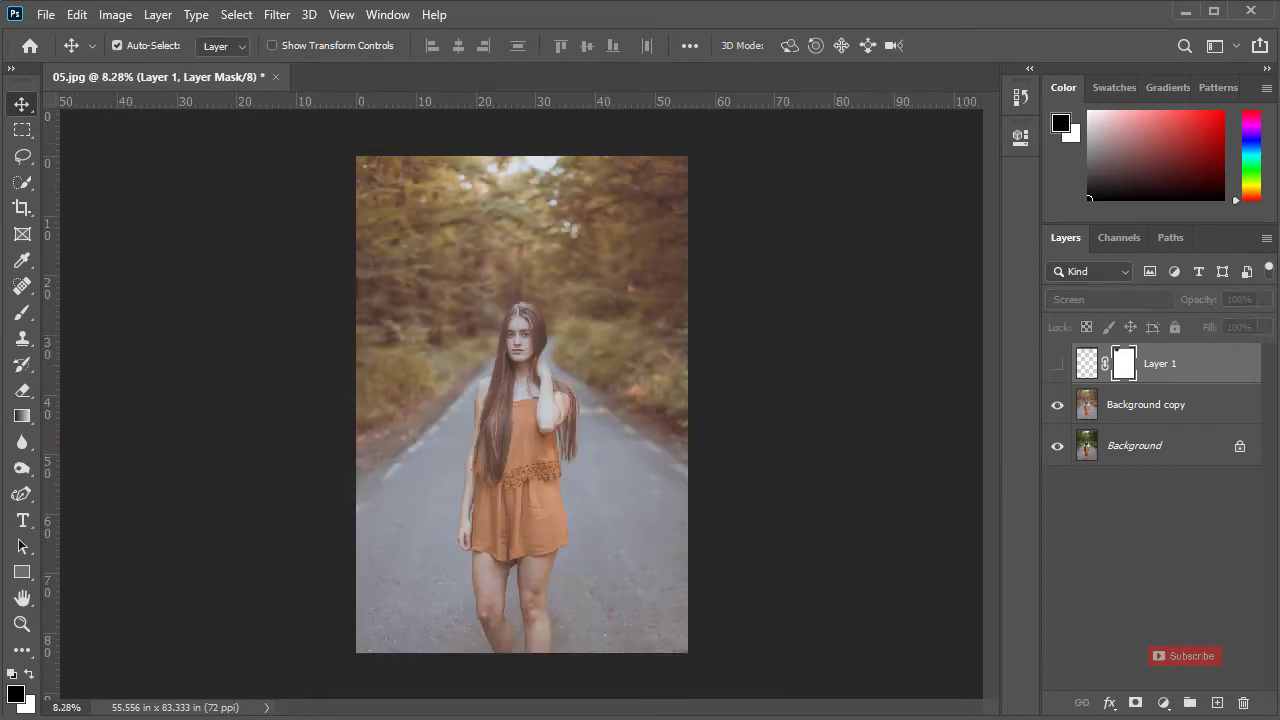
{"action": "left_click", "coordinate": [1057, 364]}
{"action": "left_click", "coordinate": [1057, 364]}
{"action": "left_click", "coordinate": [1057, 364]}
{"action": "left_click", "coordinate": [1057, 364]}
{"action": "left_click", "coordinate": [1057, 364]}
{"action": "scroll", "coordinate": [522, 403], "scroll_direction": "down", "scroll_amount": 2}
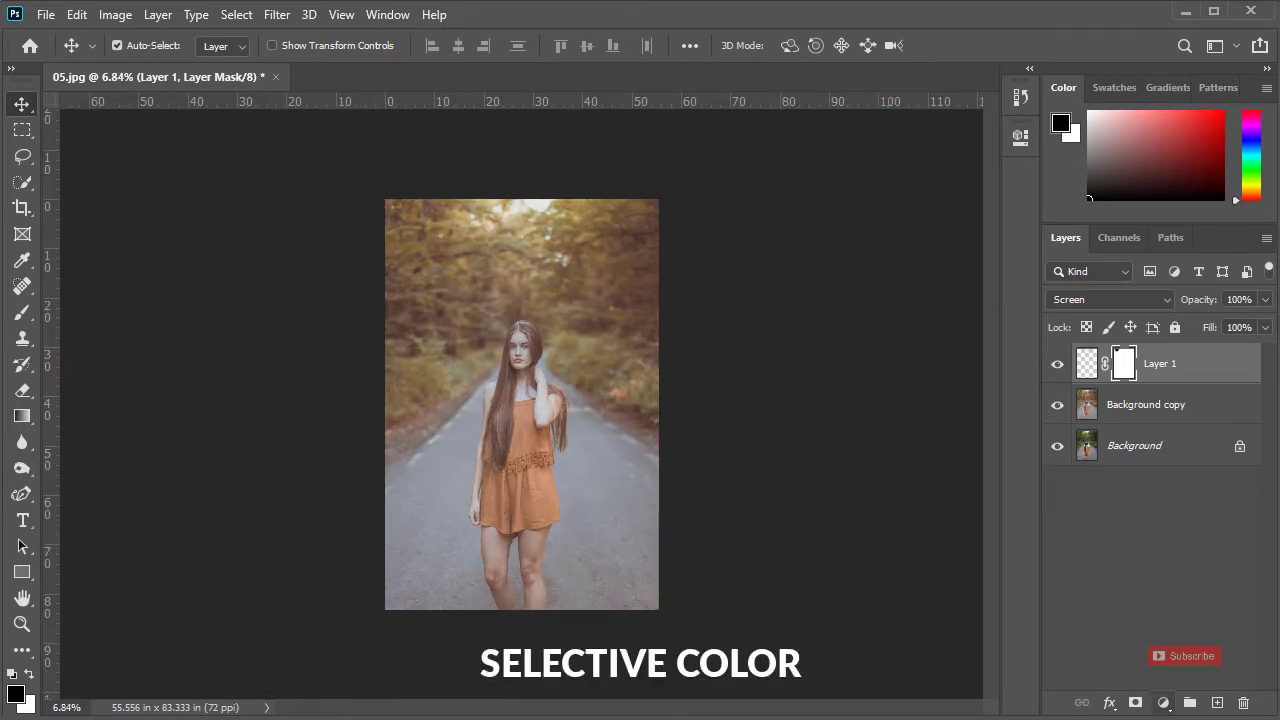
- Add a Selective Color adjustment layer above Layer 1 and lower Cyan in the Reds all the way down
{"action": "left_click", "coordinate": [1163, 703]}
{"action": "left_click", "coordinate": [1170, 694]}
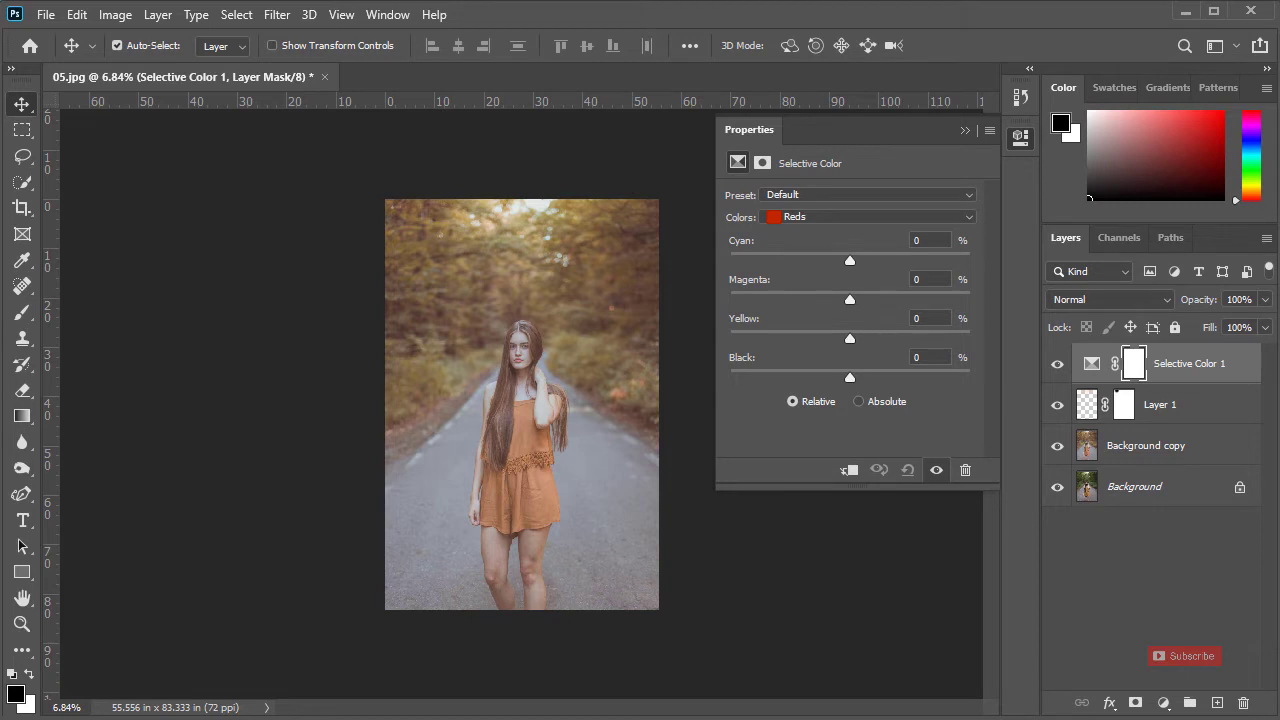
{"action": "left_click_drag", "start_coordinate": [850, 260], "coordinate": [730, 260]}
- Set Cyan in the Yellows to -96%, then close and reopen the Selective Color settings
{"action": "left_click", "coordinate": [868, 217]}
{"action": "left_click", "coordinate": [815, 249]}
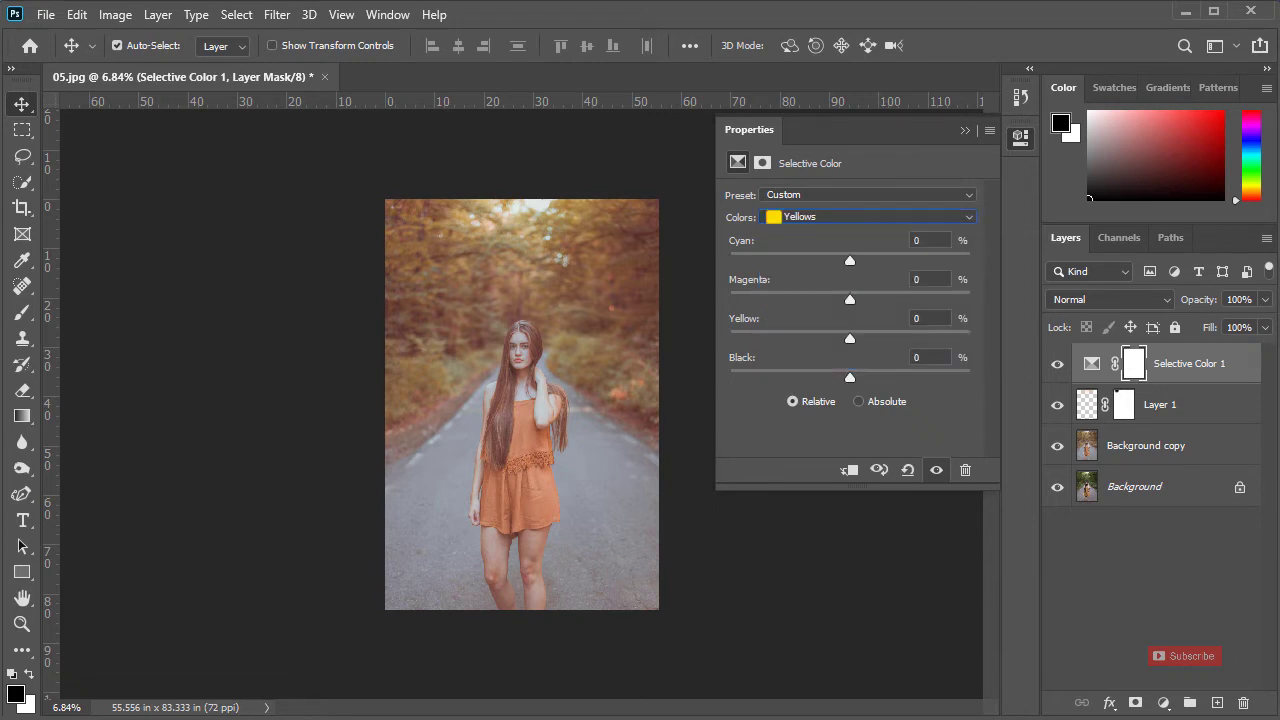
{"action": "left_click_drag", "start_coordinate": [850, 260], "coordinate": [735, 260]}
{"action": "left_click", "coordinate": [965, 130]}
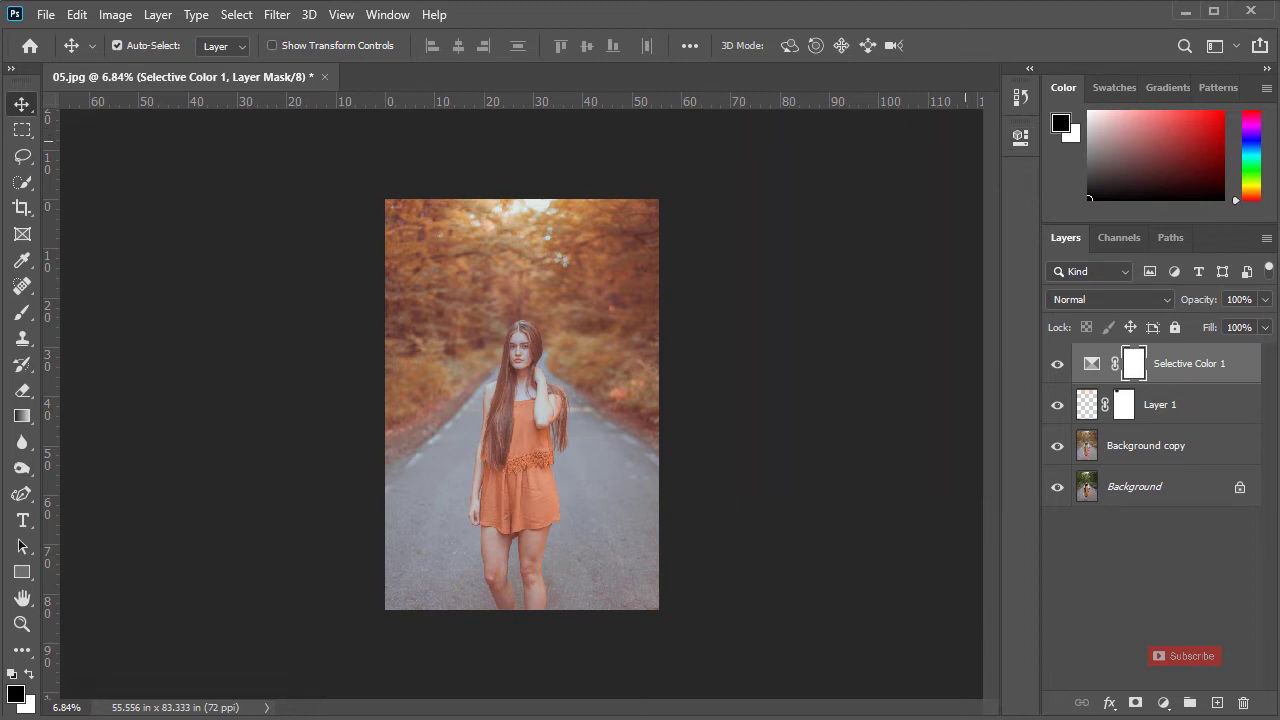
{"action": "double_click", "coordinate": [1092, 364]}
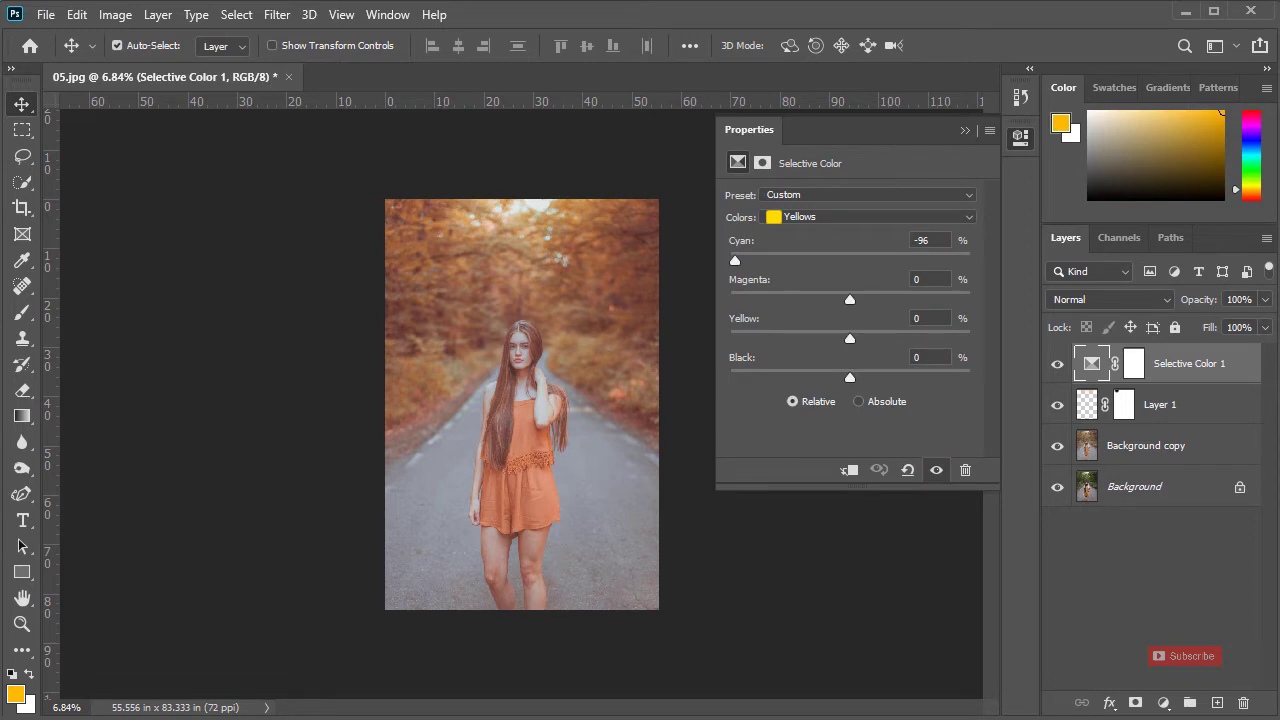
- Raise Black in the Yellows slightly, close the settings, and hide and show Selective Color 1 to compare
{"action": "left_click_drag", "start_coordinate": [850, 377], "coordinate": [858, 377]}
{"action": "left_click", "coordinate": [965, 130]}
{"action": "left_click", "coordinate": [1057, 363]}
{"action": "left_click", "coordinate": [1057, 363]}
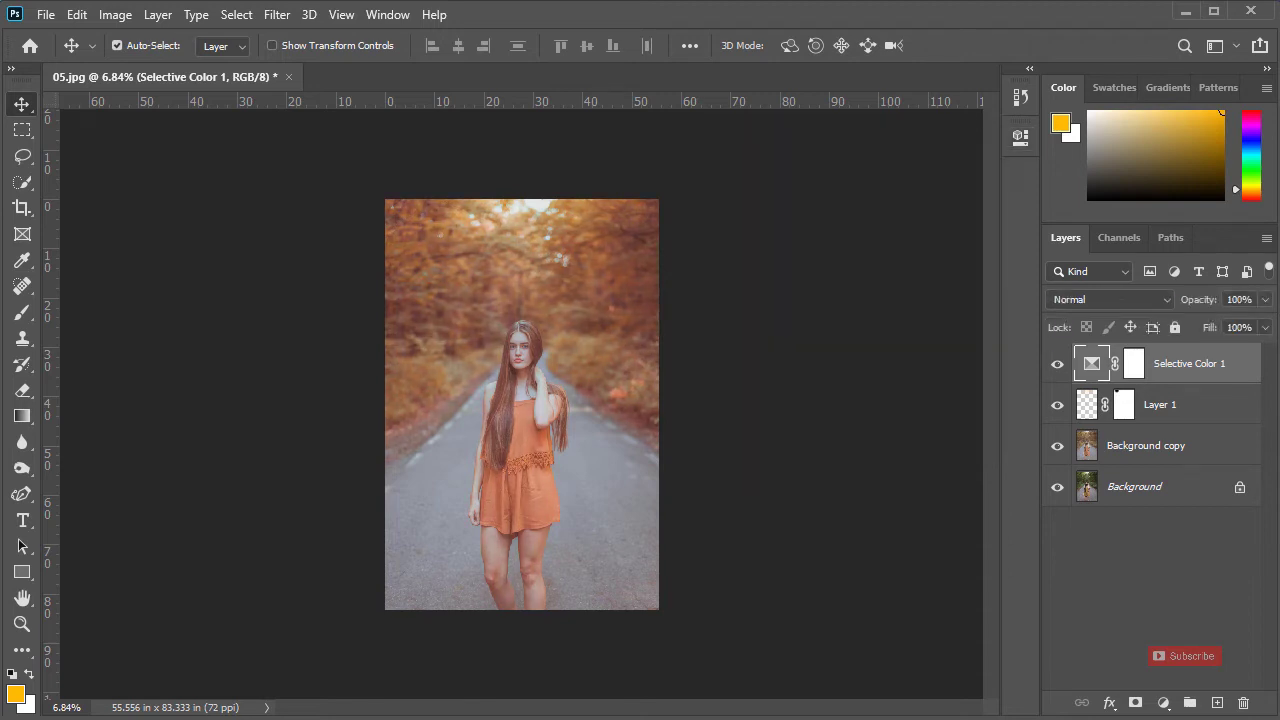
- Target the Selective Color 1 mask and set up a soft black brush at 100 px with 100% flow and 100% opacity
{"action": "left_click", "coordinate": [1134, 363]}
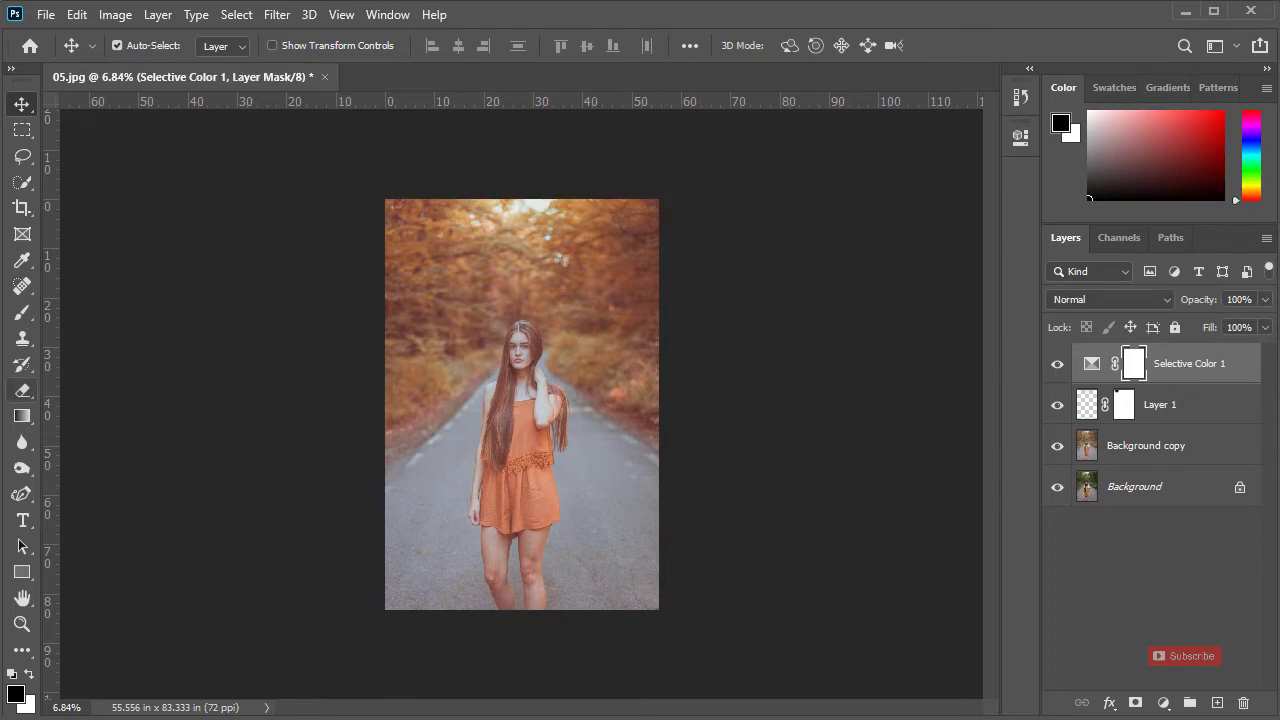
{"action": "left_click", "coordinate": [22, 312]}
{"action": "scroll", "coordinate": [522, 350], "scroll_direction": "up", "scroll_amount": 10}
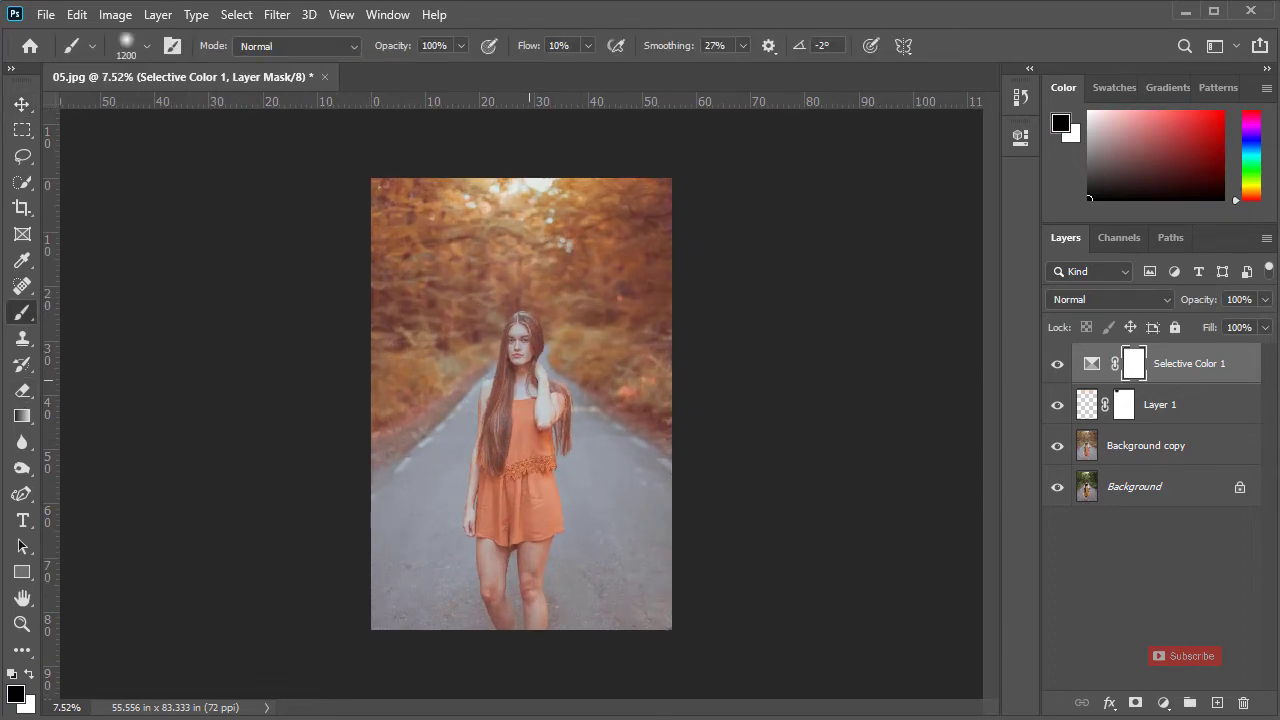
{"action": "scroll", "coordinate": [530, 353], "scroll_direction": "up", "scroll_amount": 6}
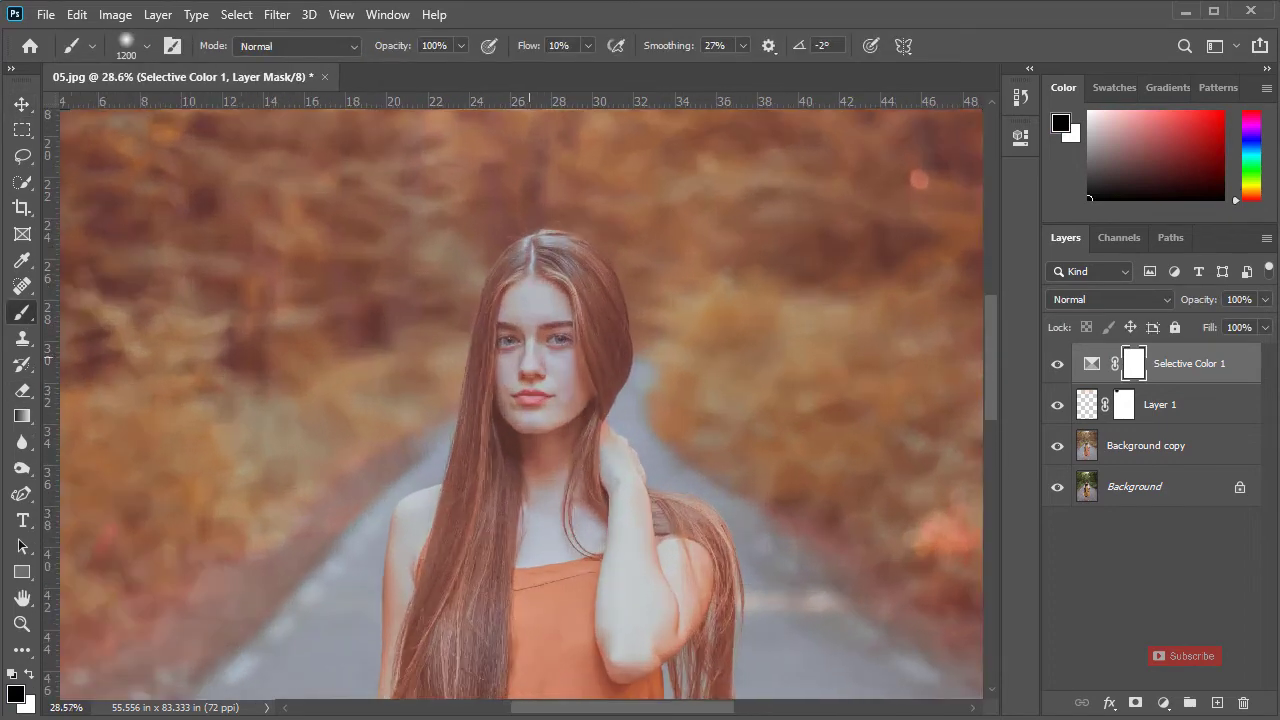
{"action": "key", "text": "bracketleft"}
{"action": "key", "text": "bracketleft"}
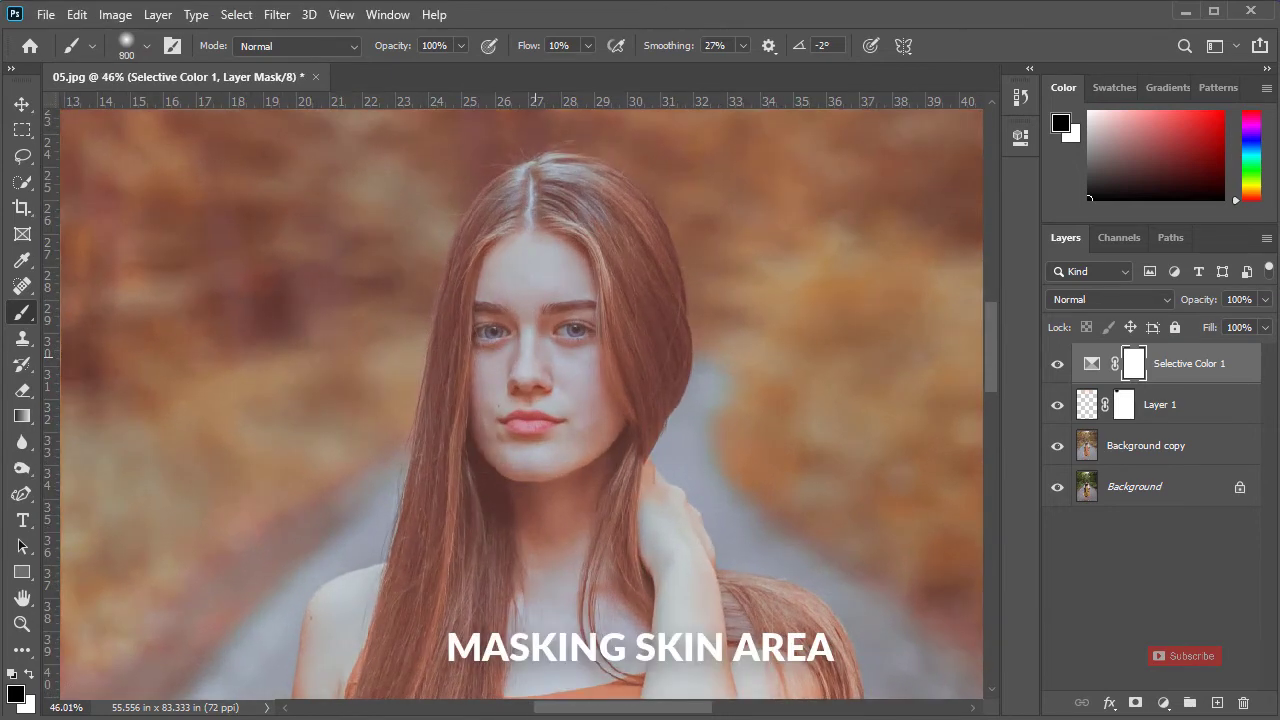
{"action": "scroll", "coordinate": [535, 340], "scroll_direction": "up", "scroll_amount": 3}
{"action": "key", "text": "bracketleft"}
{"action": "key", "text": "bracketleft"}
{"action": "key", "text": "bracketleft"}
{"action": "key", "text": "bracketleft"}
{"action": "key", "text": "bracketleft"}
{"action": "key", "text": "bracketleft"}
{"action": "key", "text": "bracketleft"}
{"action": "key", "text": "bracketleft"}
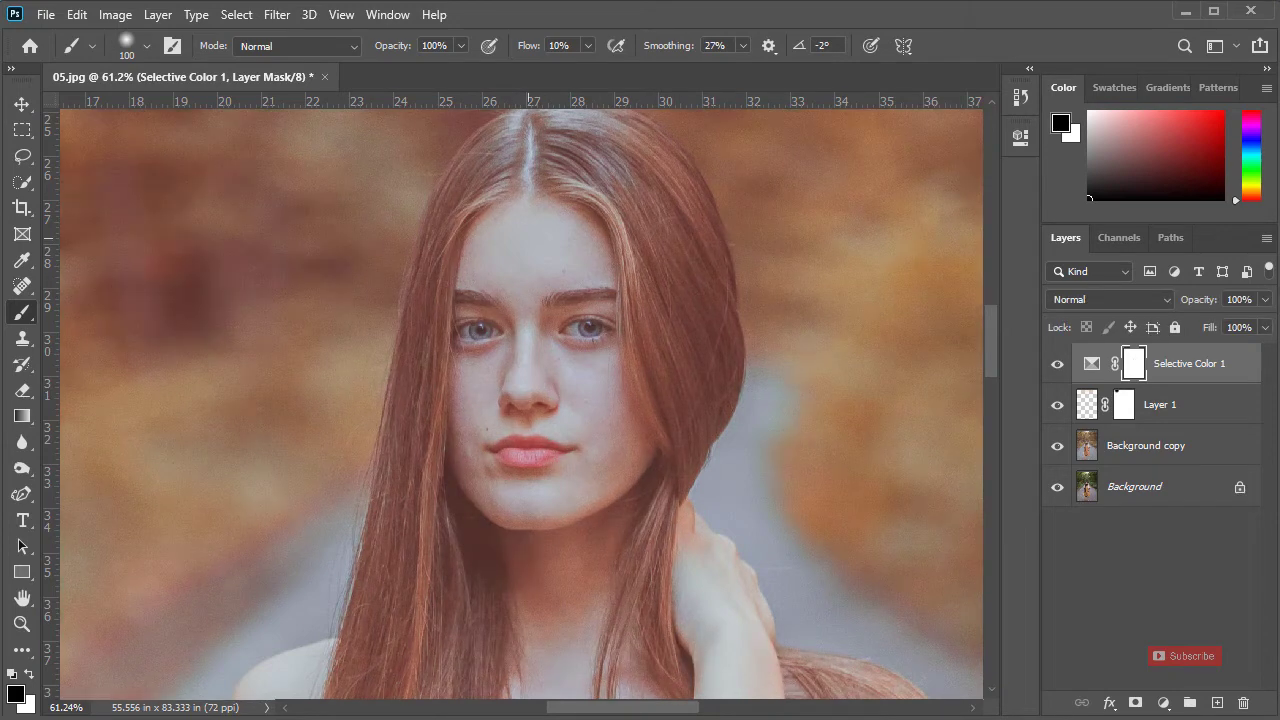
{"action": "scroll", "coordinate": [532, 235], "scroll_direction": "up", "scroll_amount": 2}
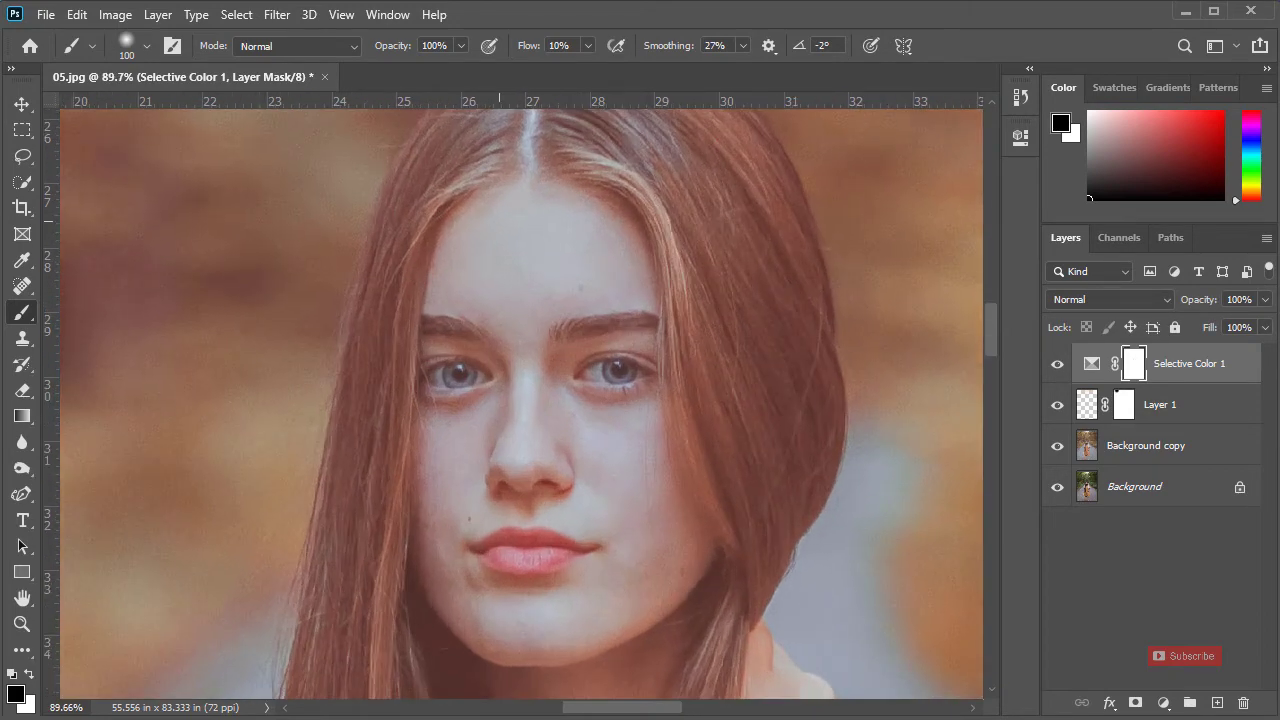
{"action": "left_click_drag", "start_coordinate": [528, 46], "coordinate": [620, 46]}
{"action": "left_click", "coordinate": [393, 46]}
- Paint black on the Selective Color 1 mask over the woman's face and neck to remove the color shift from the skin
{"action": "left_click_drag", "start_coordinate": [491, 472], "coordinate": [498, 264]}
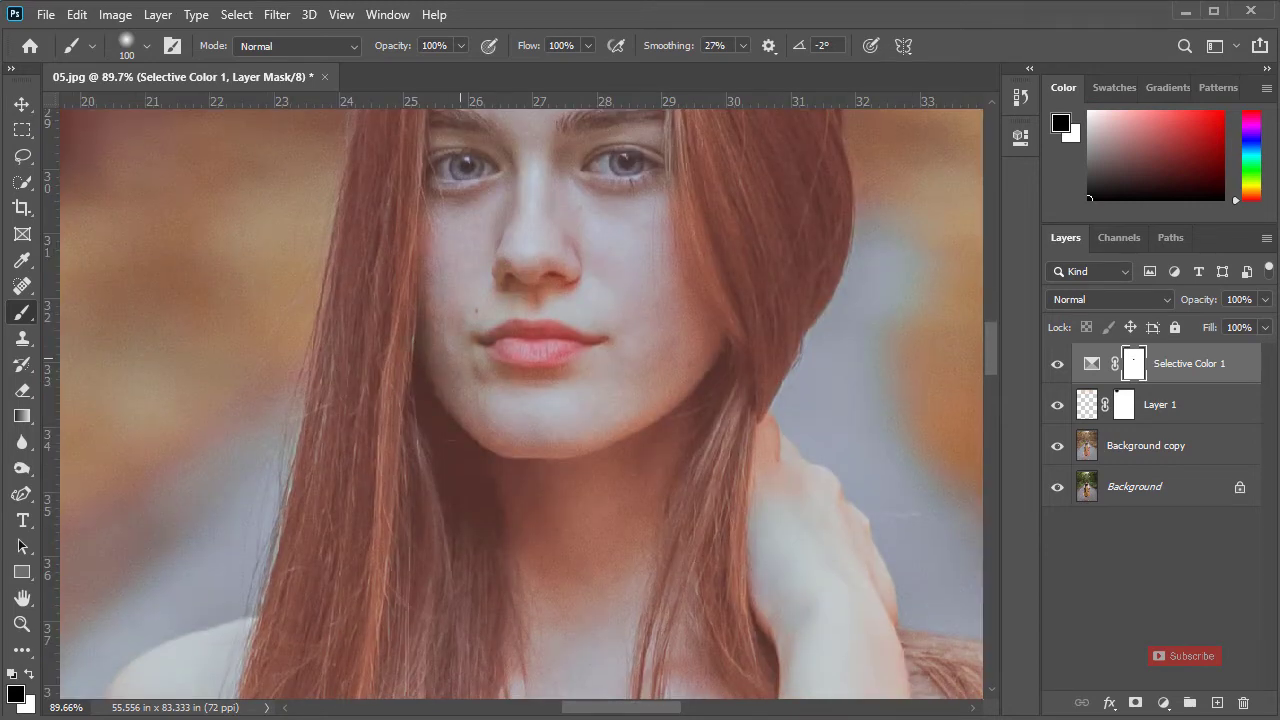
{"action": "left_click_drag", "start_coordinate": [641, 281], "coordinate": [644, 409]}
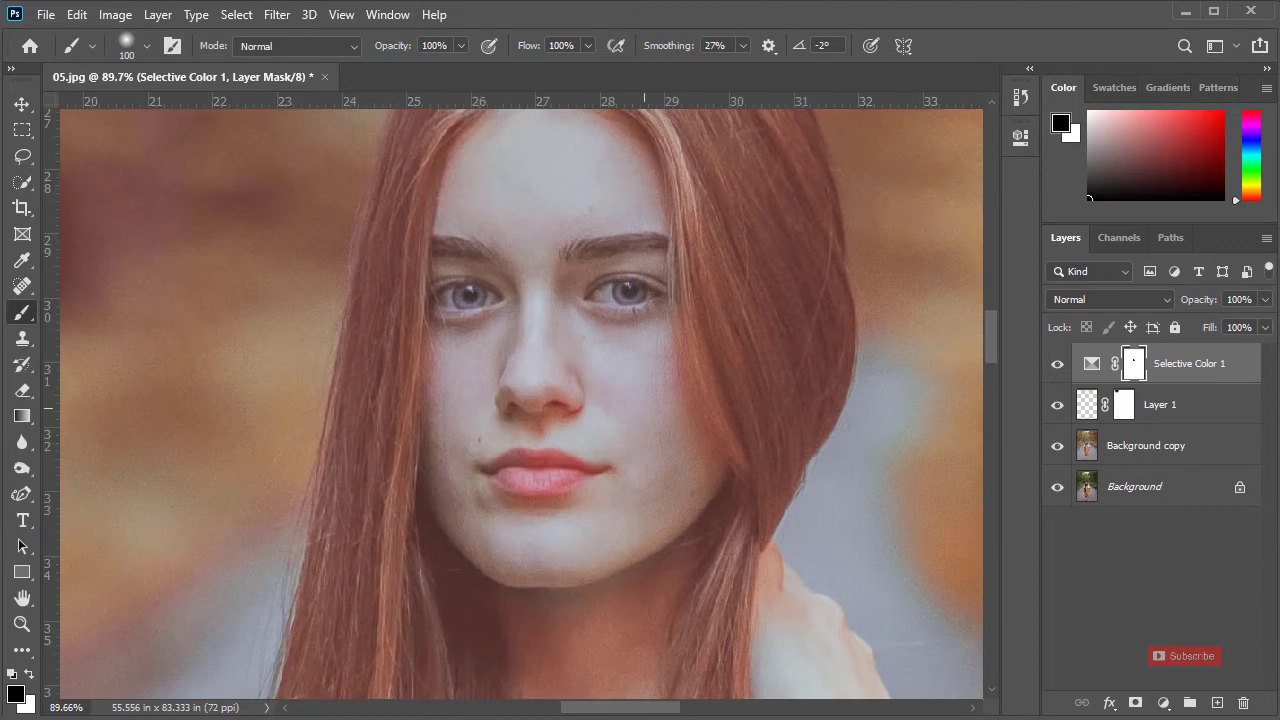
{"action": "left_click_drag", "start_coordinate": [635, 568], "coordinate": [680, 288]}
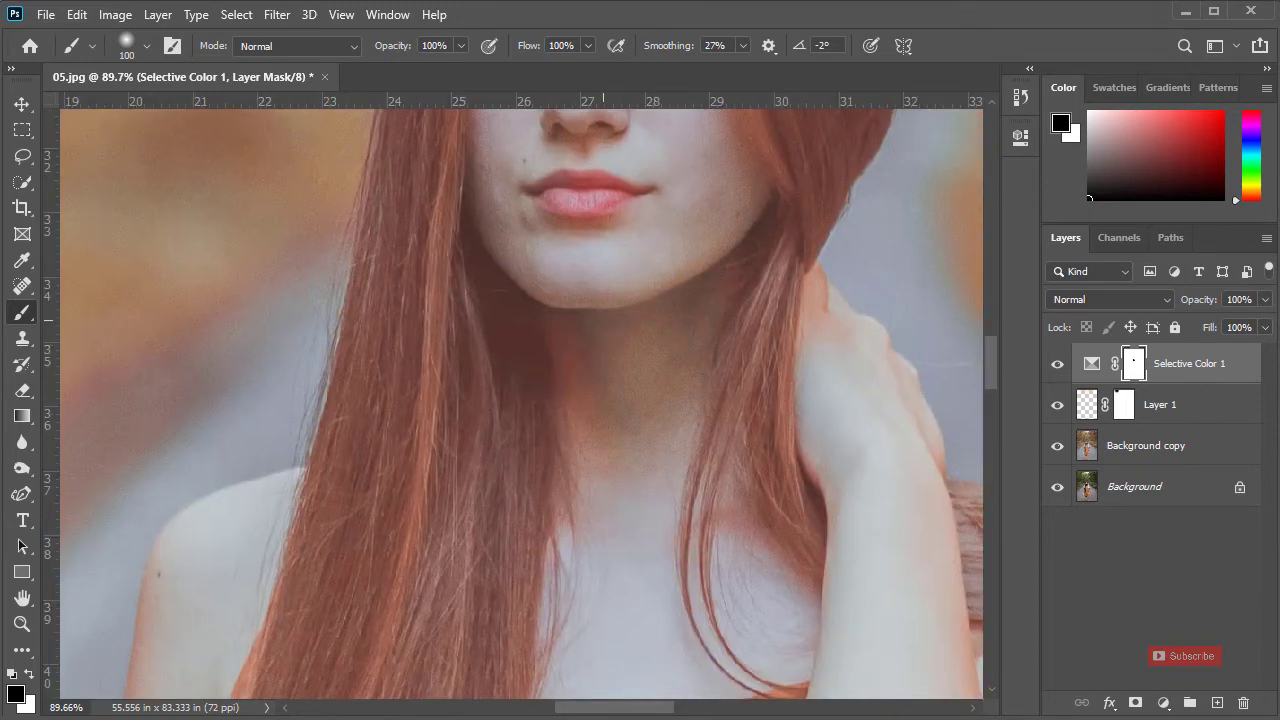
{"action": "left_click_drag", "start_coordinate": [607, 525], "coordinate": [598, 362]}
{"action": "key", "text": "bracketright"}
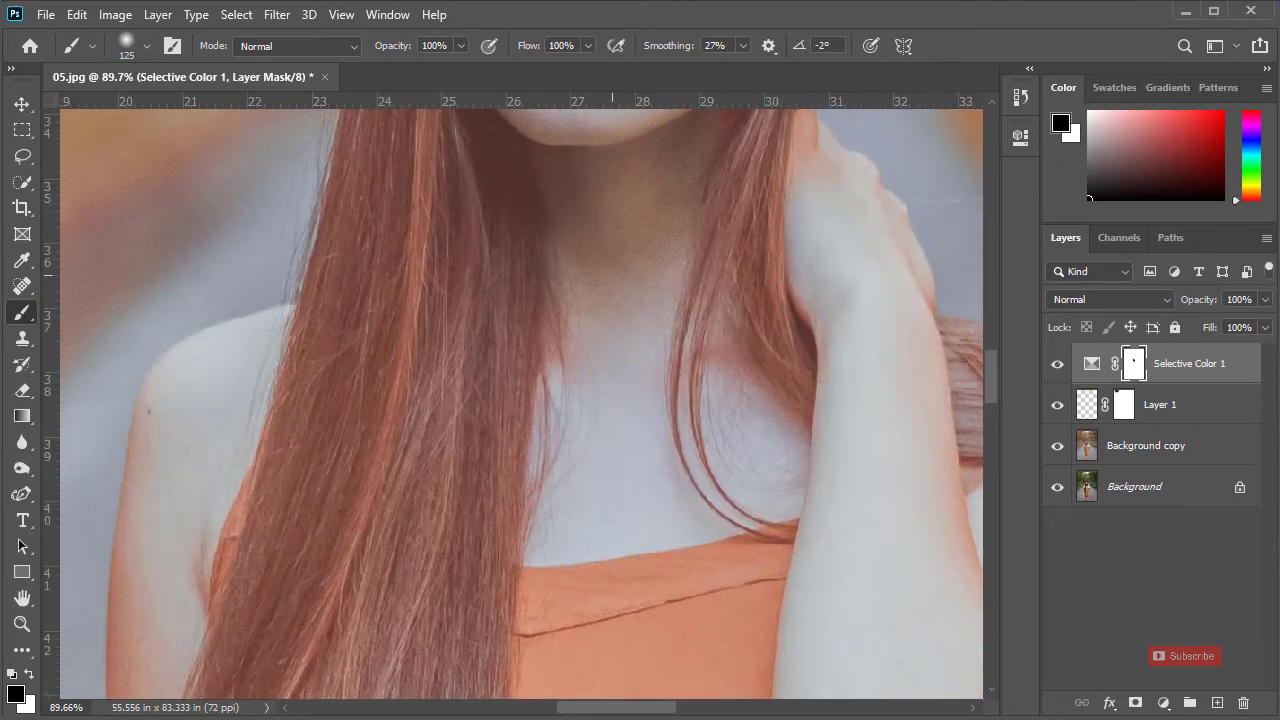
- Mask the color shift off the raised hand, forearm and elbow with a black brush of about 90 to 125 px
{"action": "key", "text": "bracketleft"}
{"action": "key", "text": "bracketleft"}
{"action": "left_click_drag", "start_coordinate": [857, 325], "coordinate": [697, 450]}
{"action": "key", "text": "bracketright"}
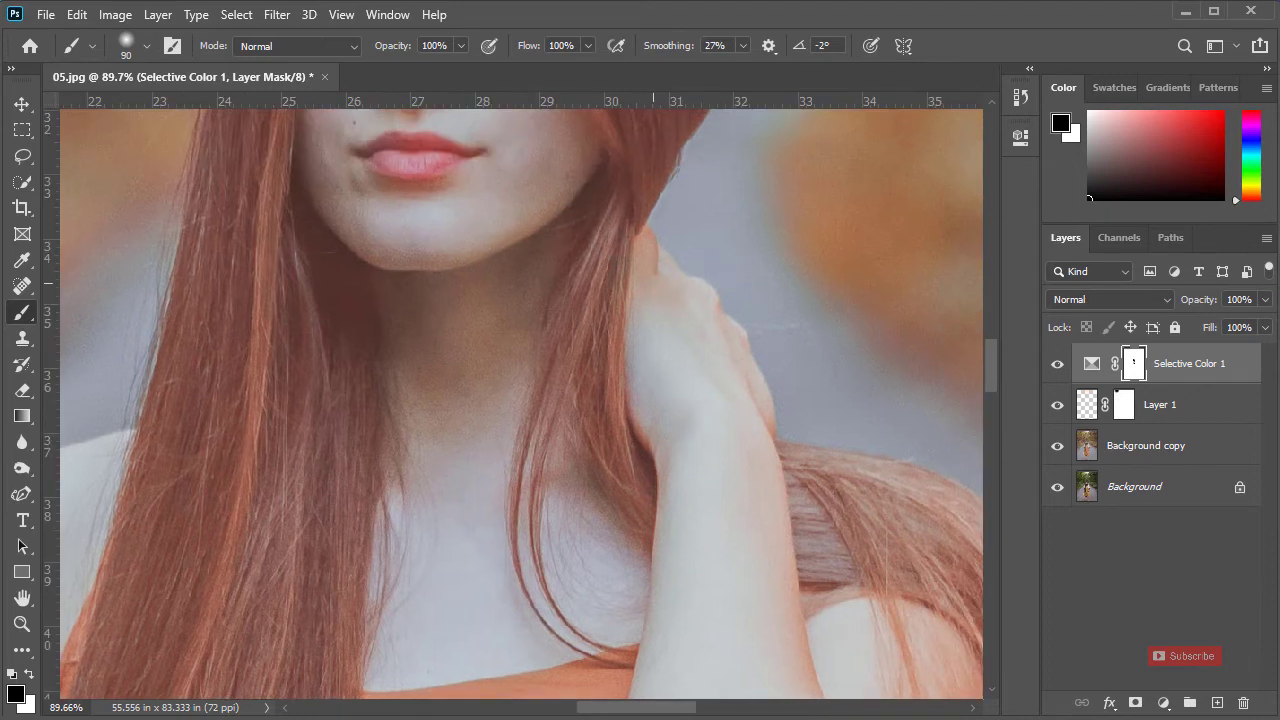
{"action": "left_click_drag", "start_coordinate": [720, 520], "coordinate": [700, 250]}
{"action": "key", "text": "bracketright"}
{"action": "key", "text": "bracketright"}
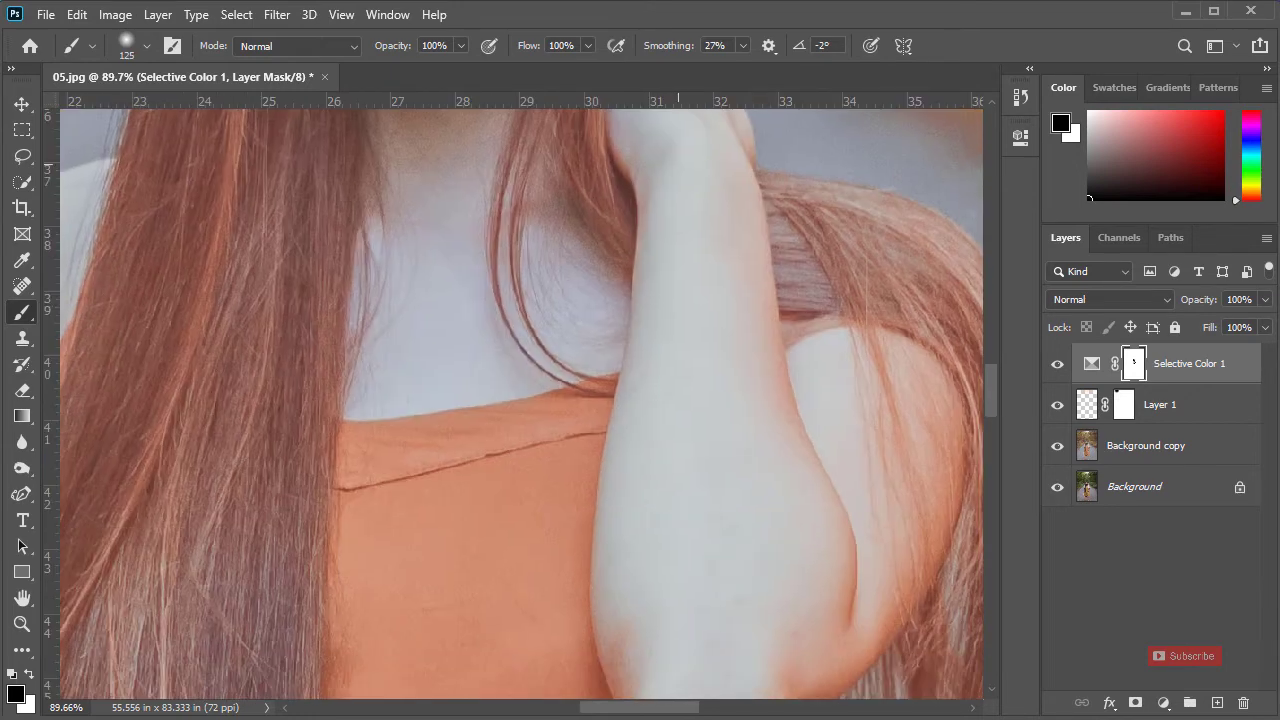
{"action": "key", "text": "bracketleft"}
{"action": "left_click_drag", "start_coordinate": [843, 578], "coordinate": [828, 400]}
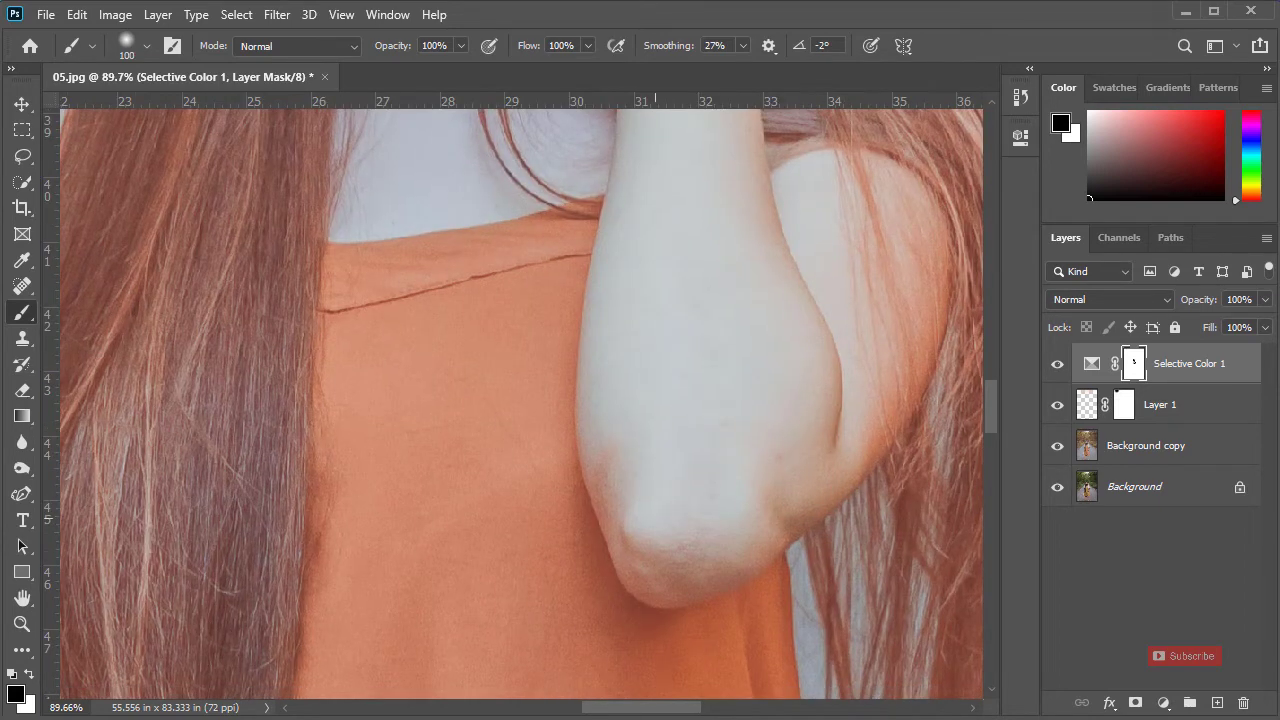
{"action": "left_click_drag", "start_coordinate": [630, 479], "coordinate": [645, 632]}
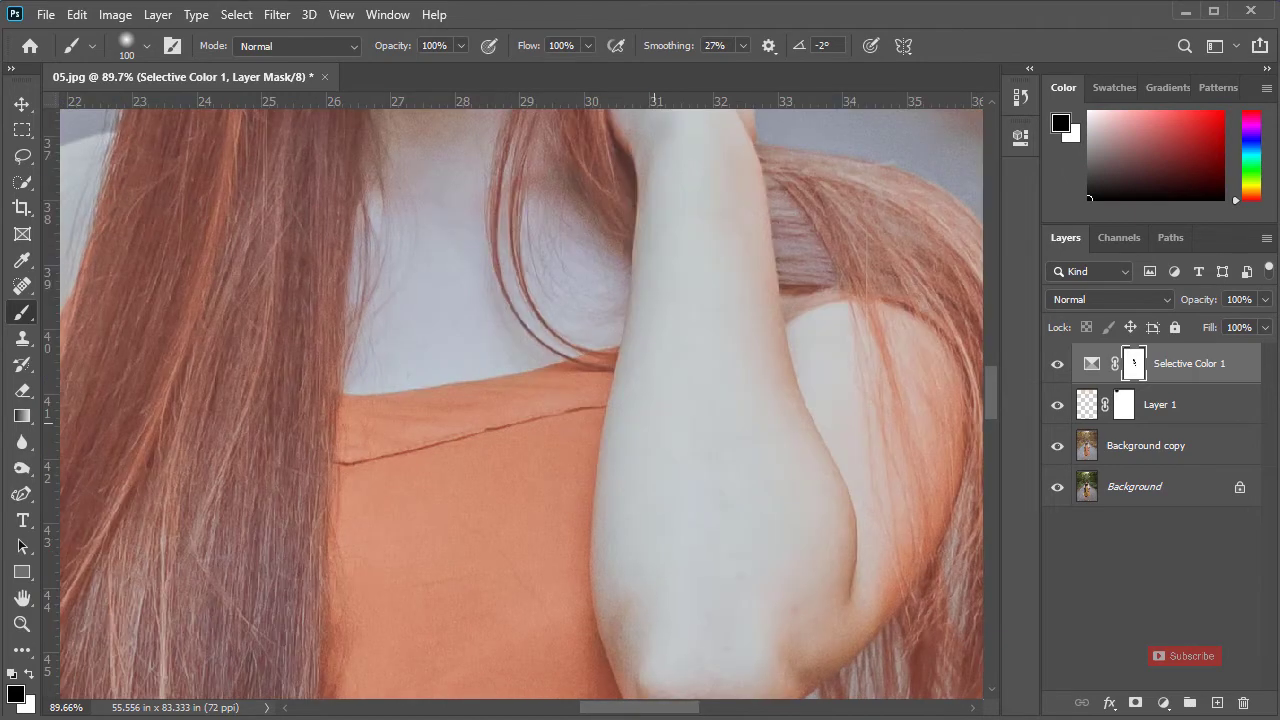
- Set the brush hardness to 5% and mask out the upper arm behind the raised elbow
{"action": "left_click_drag", "start_coordinate": [805, 363], "coordinate": [747, 363]}
{"action": "key", "text": "bracketleft"}
{"action": "right_click", "coordinate": [775, 465]}
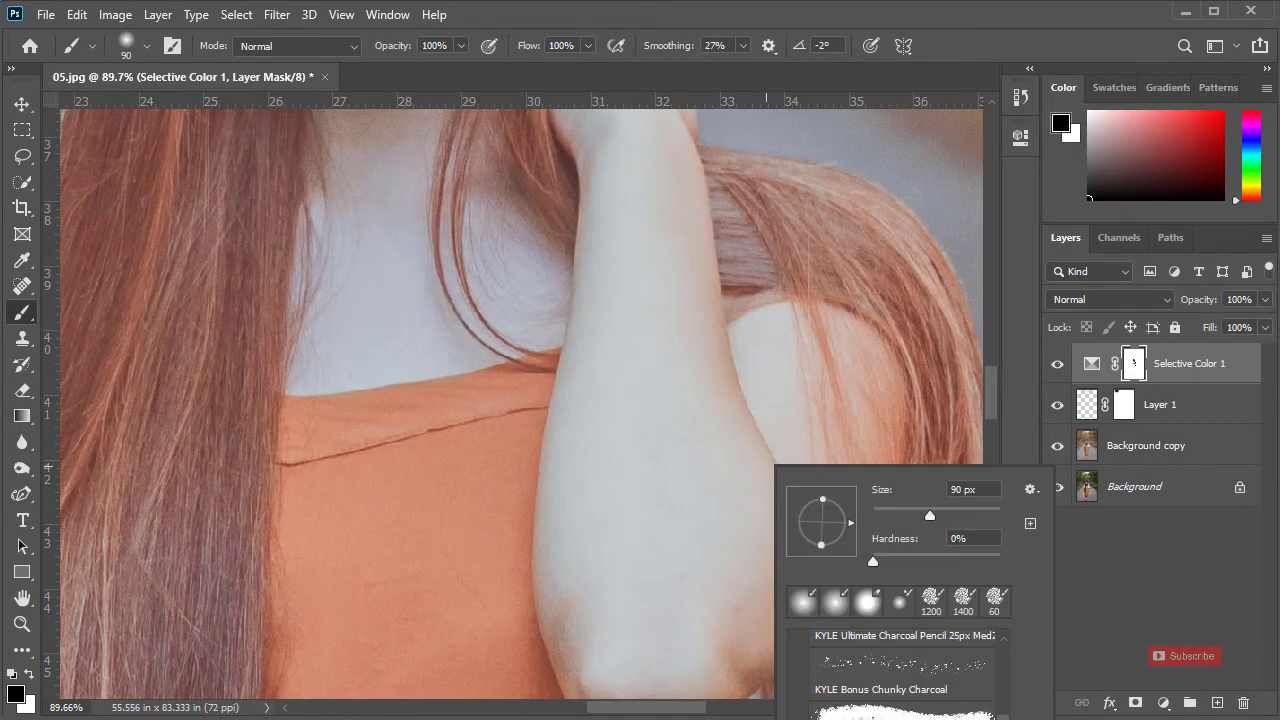
{"action": "left_click_drag", "start_coordinate": [873, 562], "coordinate": [879, 562]}
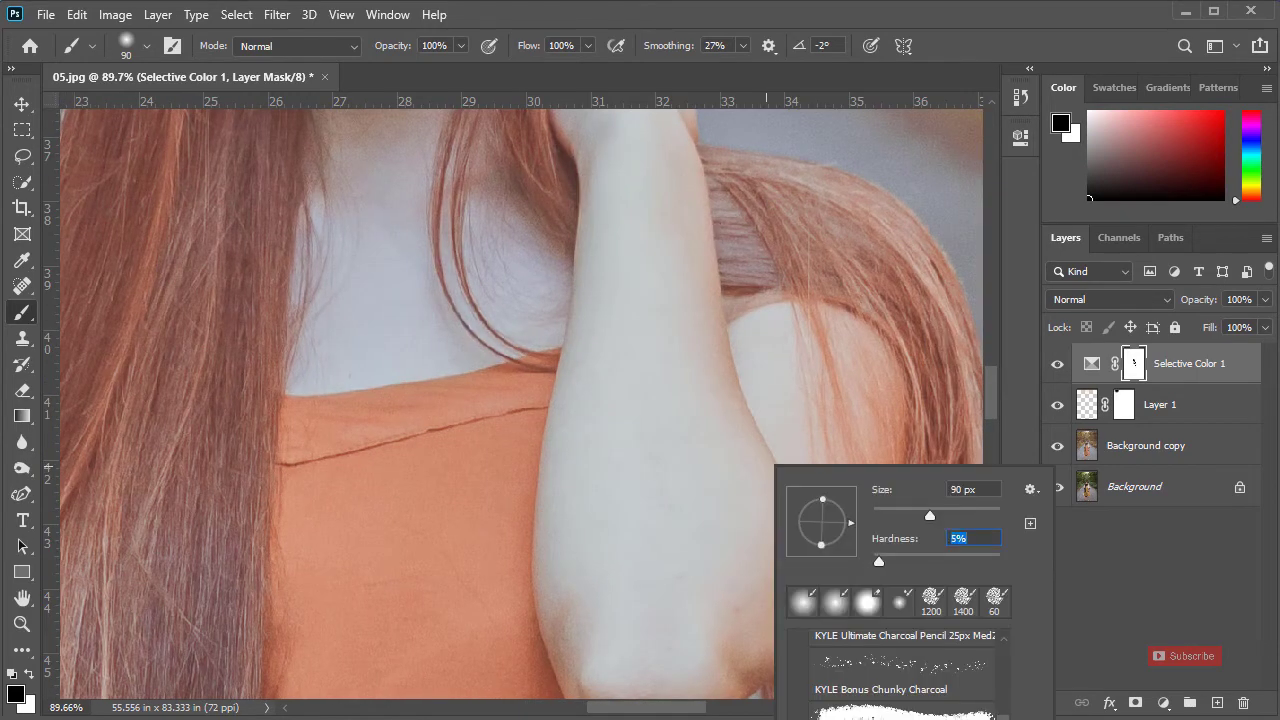
{"action": "key", "text": "Return"}
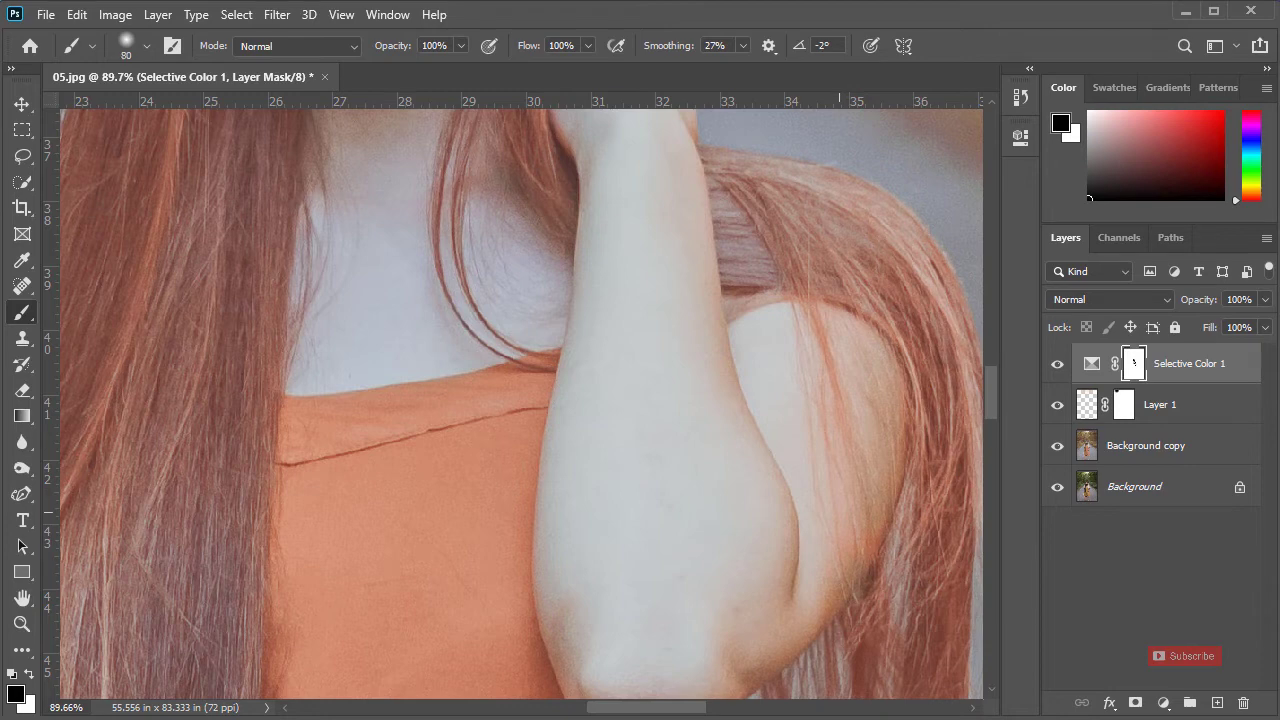
{"action": "key", "text": "bracketright"}
{"action": "key", "text": "bracketright"}
{"action": "key", "text": "bracketright"}
{"action": "scroll", "coordinate": [806, 376], "scroll_direction": "down", "scroll_amount": 5}
{"action": "left_click_drag", "start_coordinate": [722, 545], "coordinate": [753, 352]}
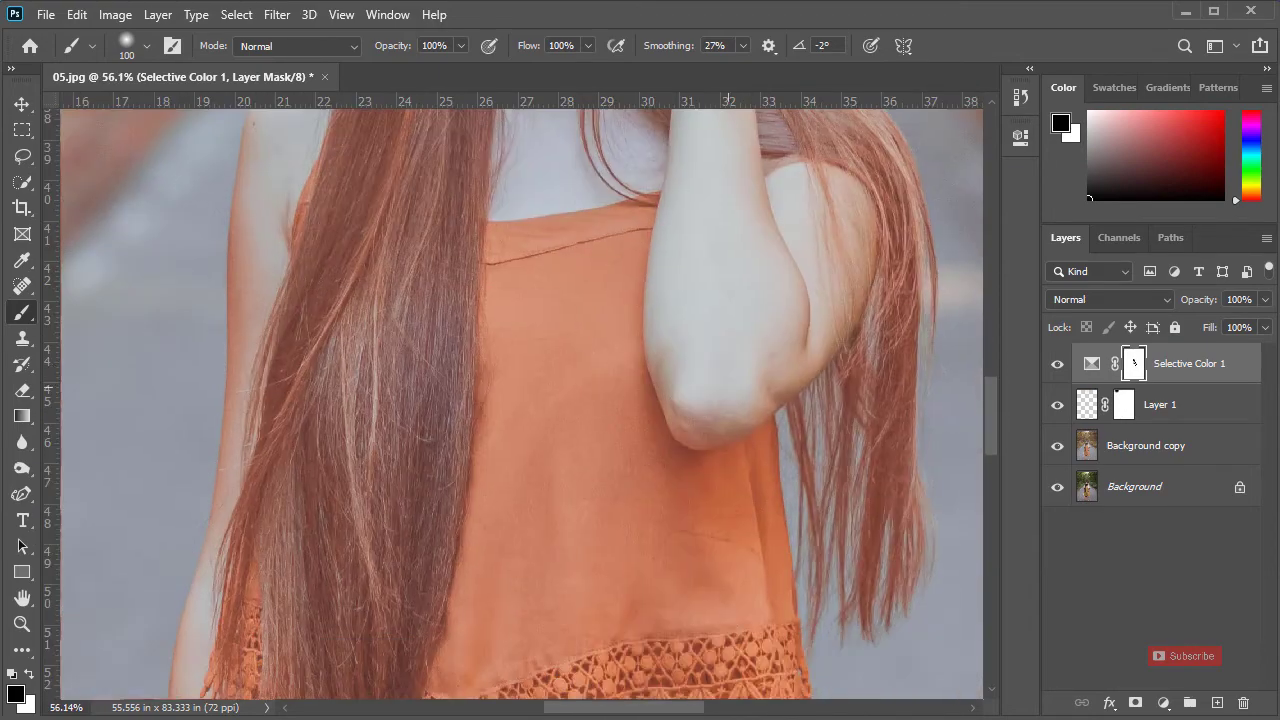
- Mask the color shift off the shoulder and upper part of the lowered arm with a brush of about 100 px
{"action": "scroll", "coordinate": [753, 352], "scroll_direction": "up", "scroll_amount": 1}
{"action": "key", "text": "bracketright"}
{"action": "scroll", "coordinate": [703, 392], "scroll_direction": "down", "scroll_amount": 3}
{"action": "mouse_move", "coordinate": [387, 187]}
{"action": "left_mouse_down"}
{"action": "mouse_move", "coordinate": [503, 393]}
{"action": "mouse_move", "coordinate": [489, 329]}
{"action": "mouse_move", "coordinate": [452, 410]}
{"action": "mouse_move", "coordinate": [548, 284]}
{"action": "left_mouse_up"}
{"action": "scroll", "coordinate": [503, 393], "scroll_direction": "up", "scroll_amount": 5}
{"action": "key", "text": "bracketleft"}
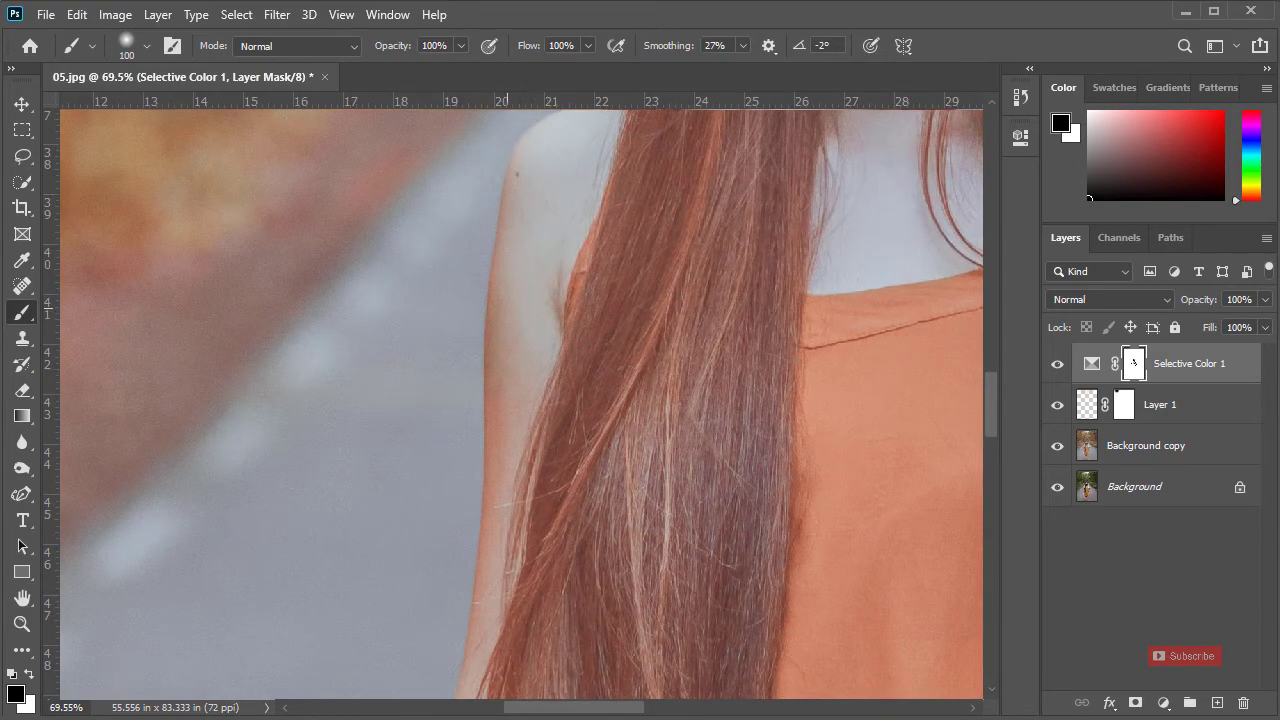
{"action": "scroll", "coordinate": [516, 345], "scroll_direction": "down", "scroll_amount": 1}
{"action": "scroll", "coordinate": [516, 337], "scroll_direction": "up", "scroll_amount": 1}
{"action": "key", "text": "["}
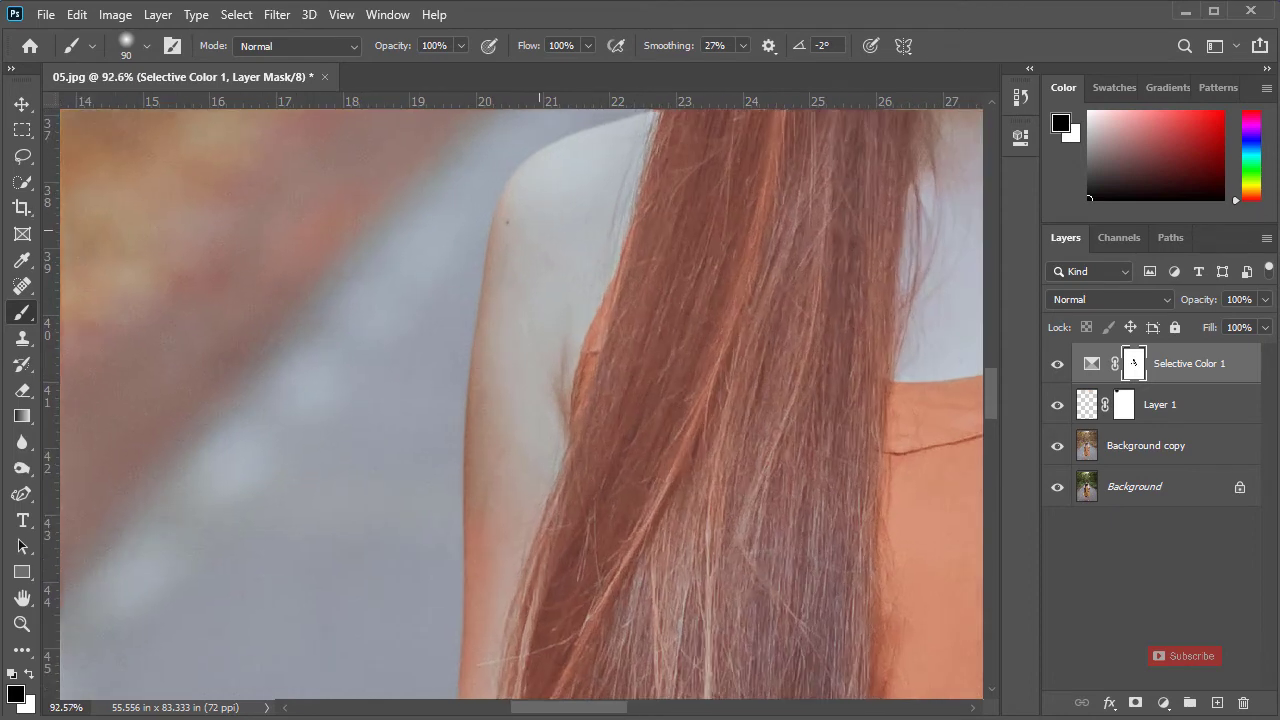
- Continue painting the mask black down the lowered arm, along the hair and dress to the wrist, with a 90 px brush
{"action": "left_click_drag", "start_coordinate": [516, 427], "coordinate": [553, 212]}
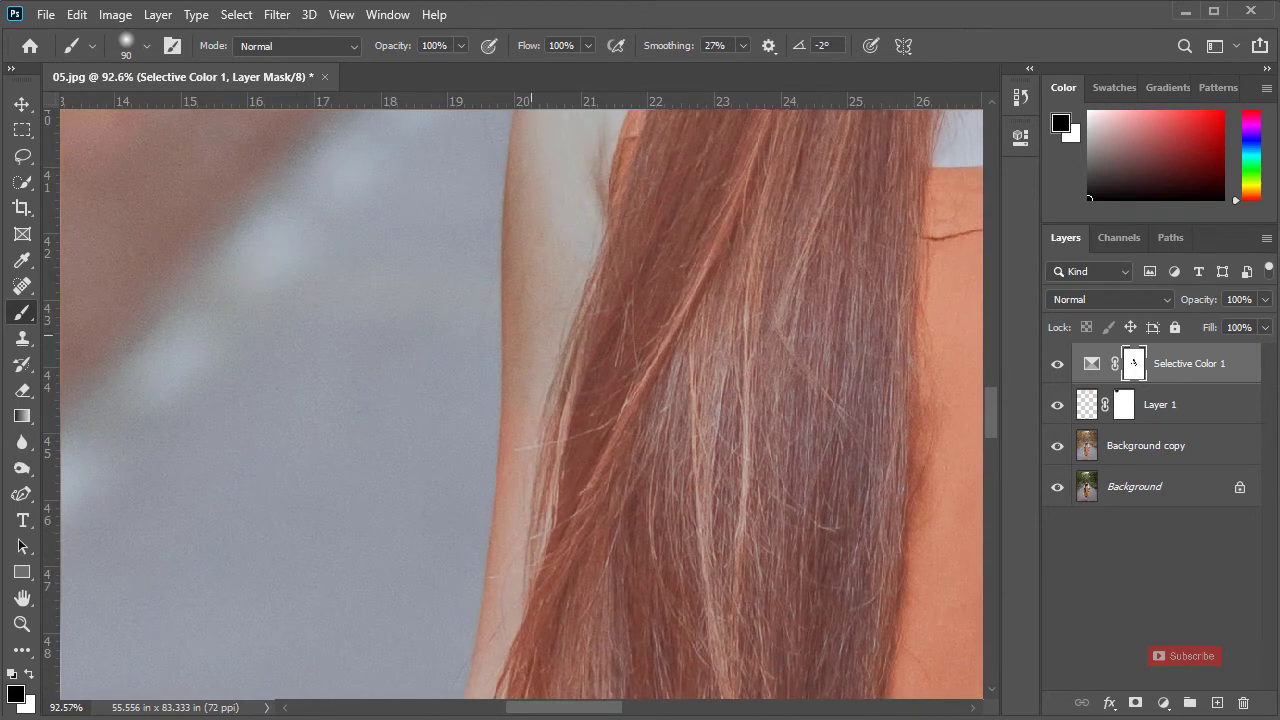
{"action": "left_click_drag", "start_coordinate": [563, 400], "coordinate": [598, 248]}
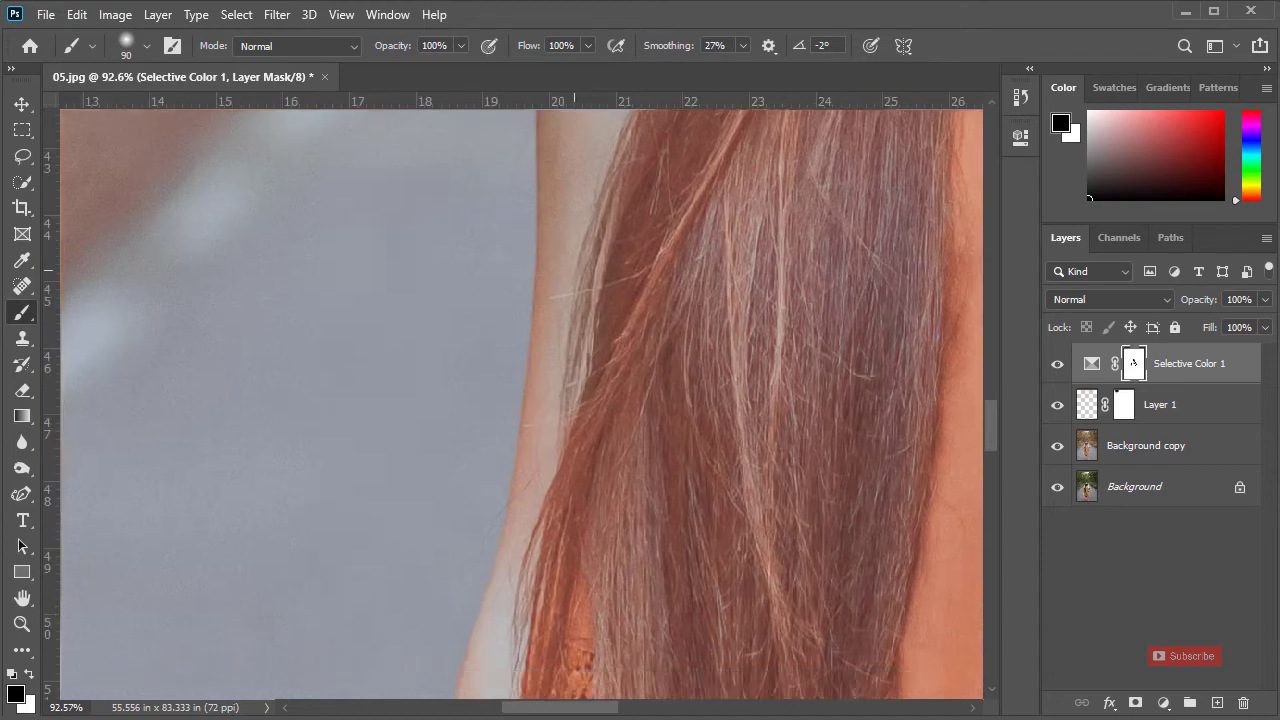
{"action": "left_click_drag", "start_coordinate": [550, 492], "coordinate": [598, 277]}
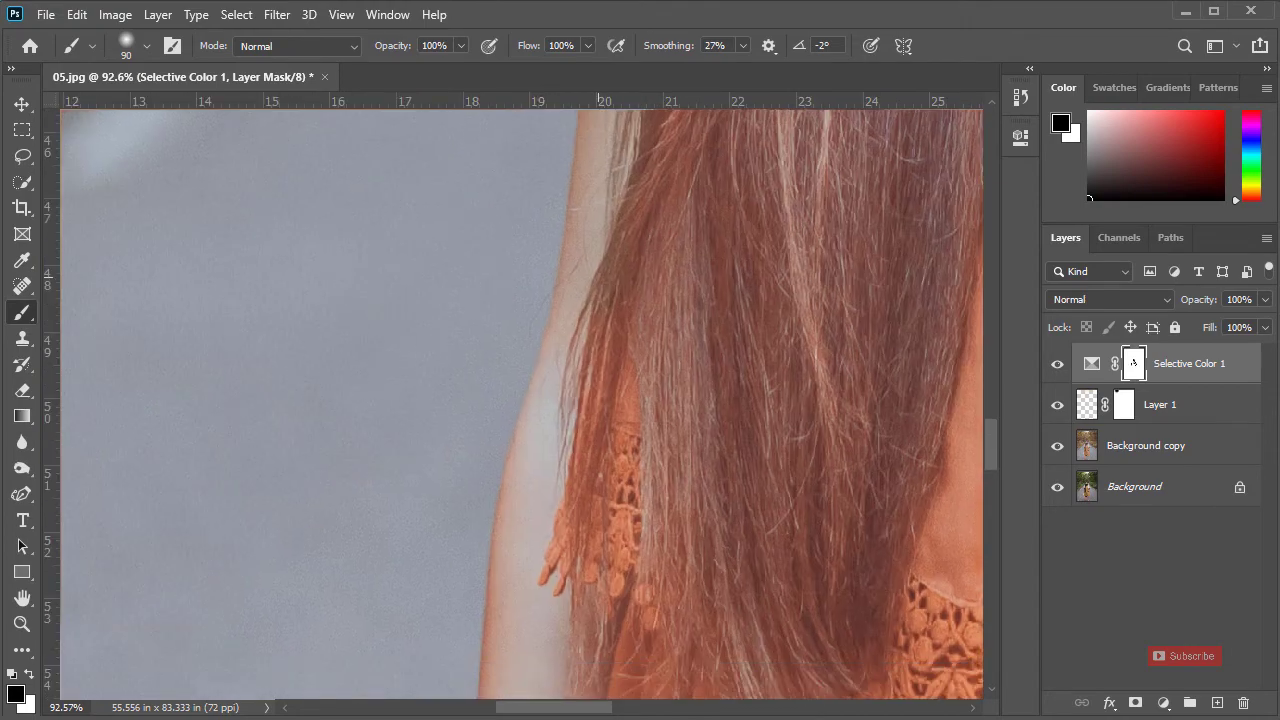
{"action": "left_click_drag", "start_coordinate": [547, 474], "coordinate": [613, 293]}
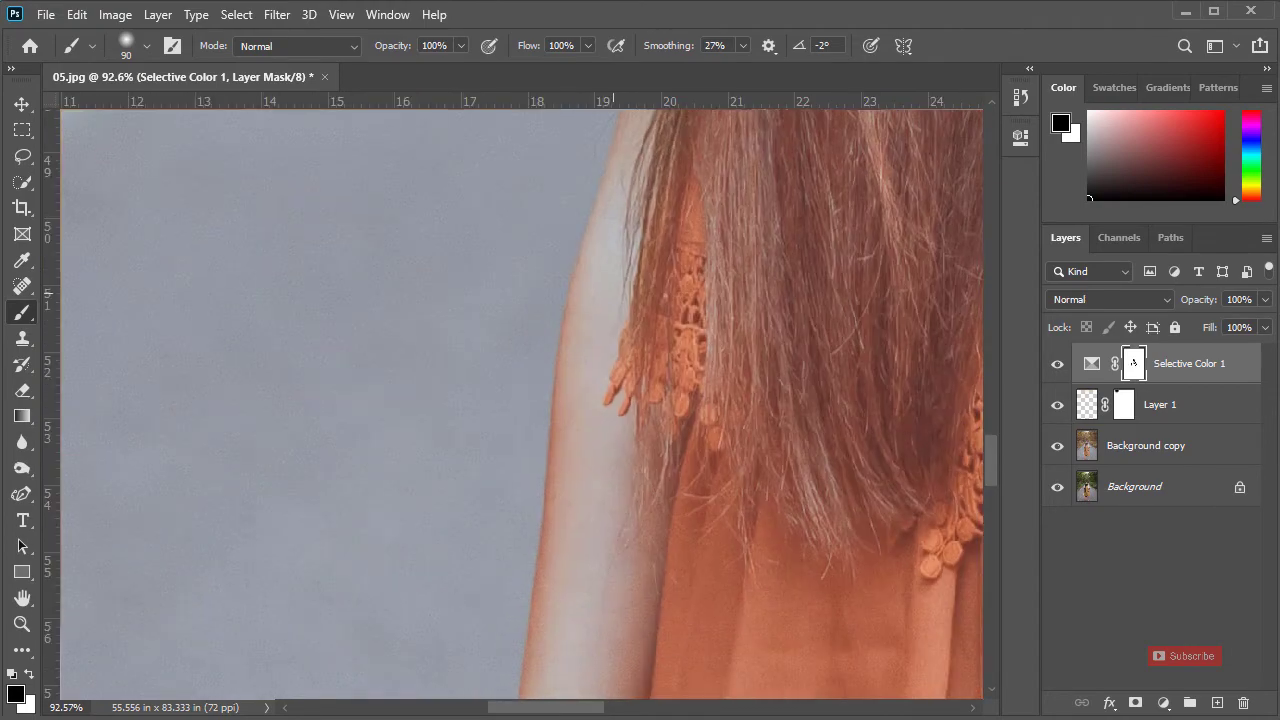
{"action": "left_click_drag", "start_coordinate": [614, 387], "coordinate": [630, 224]}
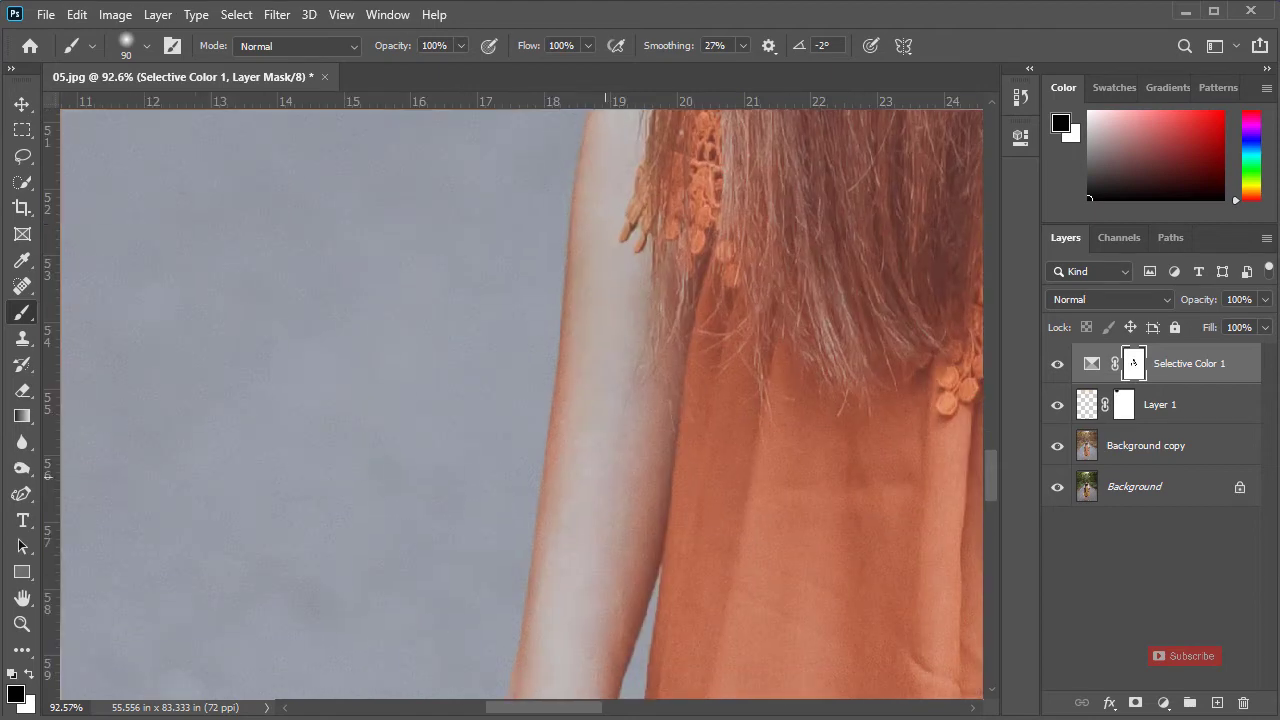
{"action": "left_click_drag", "start_coordinate": [632, 440], "coordinate": [677, 243]}
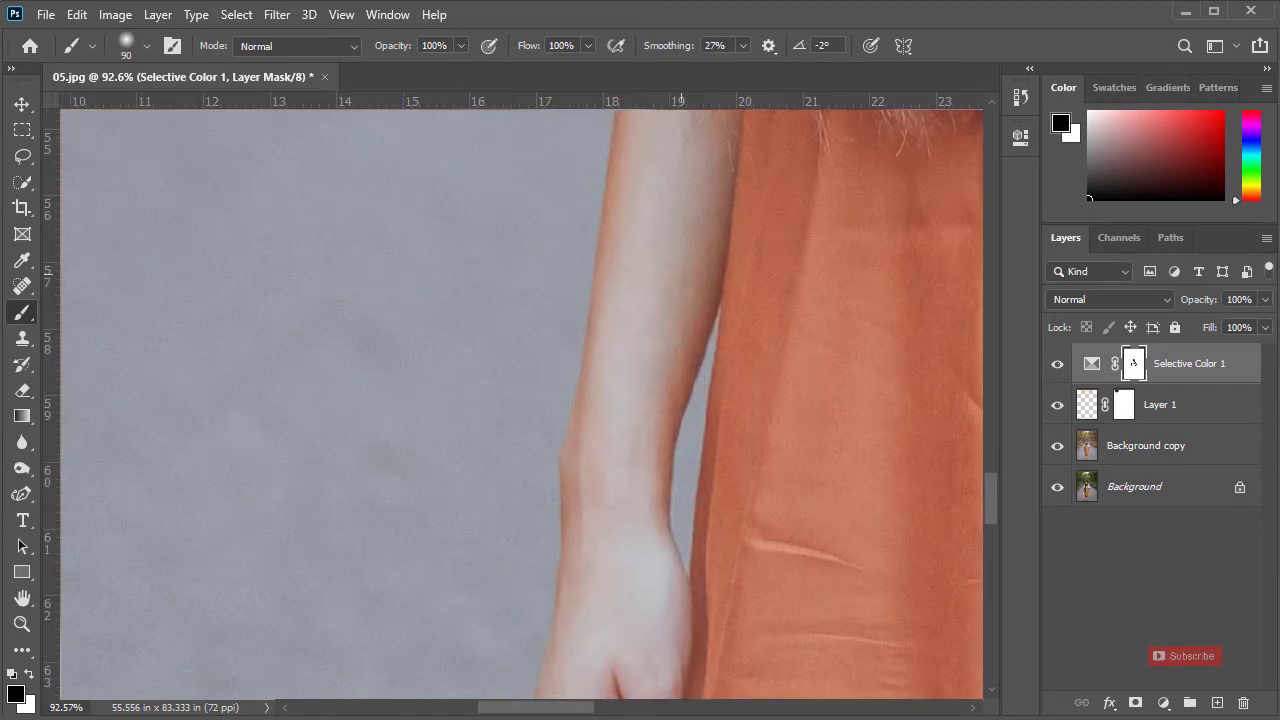
{"action": "left_click_drag", "start_coordinate": [634, 440], "coordinate": [647, 340]}
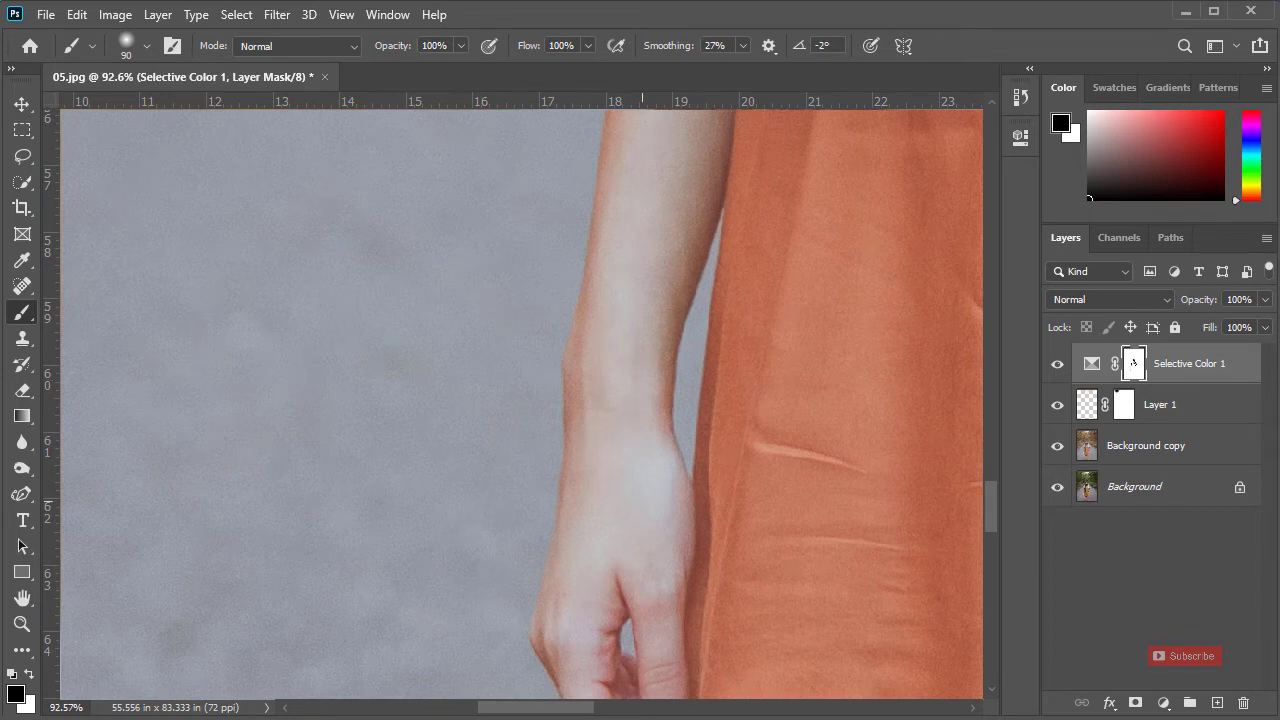
- Reduce the brush to 80 px and mask out the wrist, hand and fingers beside the shorts
{"action": "left_click_drag", "start_coordinate": [660, 552], "coordinate": [662, 324]}
{"action": "key", "text": "["}
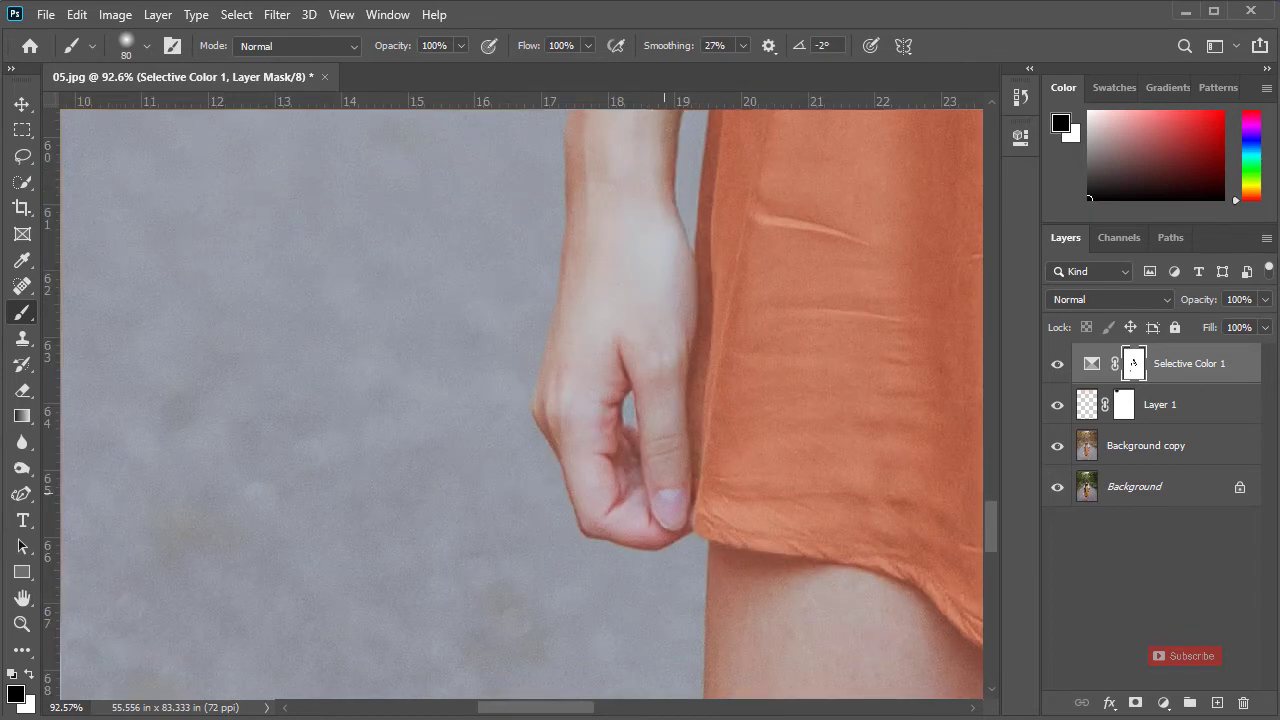
{"action": "left_click_drag", "start_coordinate": [606, 478], "coordinate": [625, 608]}
{"action": "left_click_drag", "start_coordinate": [617, 400], "coordinate": [622, 625]}
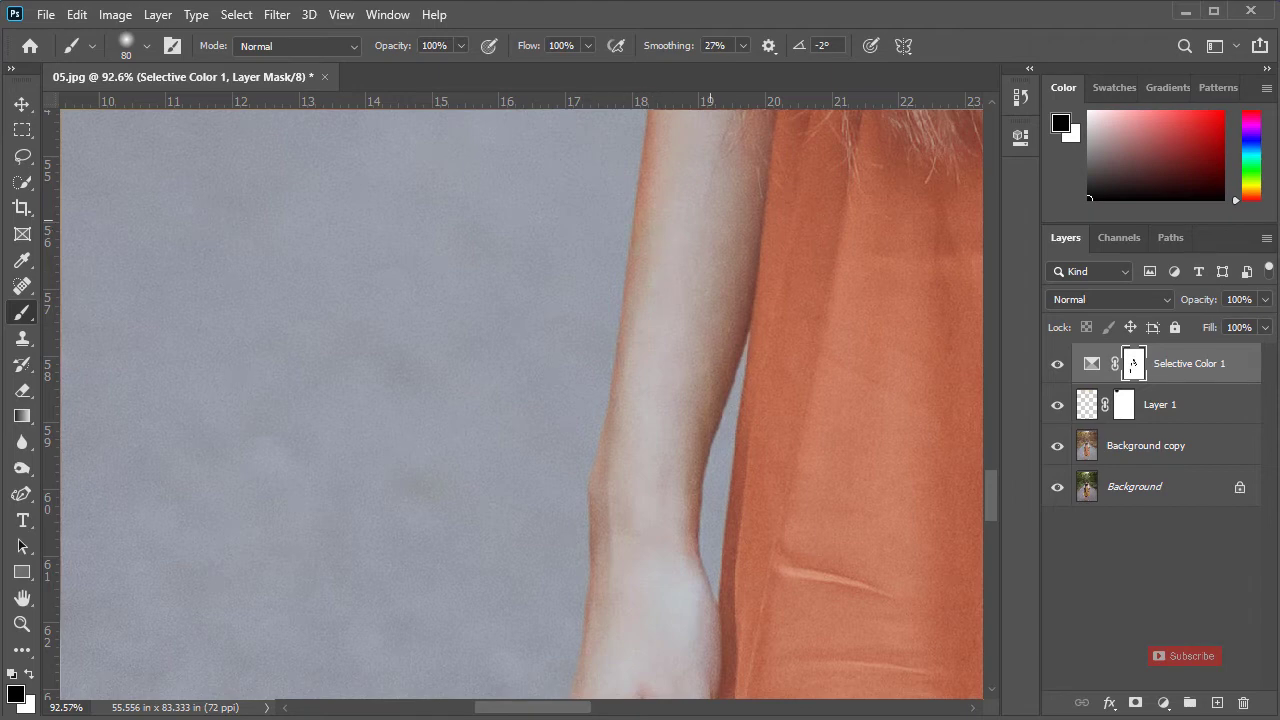
- Touch up the mask along the edges of the lowered arm from the forearm up to the elbow
{"action": "scroll", "coordinate": [711, 220], "scroll_direction": "up", "scroll_amount": 1}
{"action": "left_click_drag", "start_coordinate": [647, 264], "coordinate": [601, 568]}
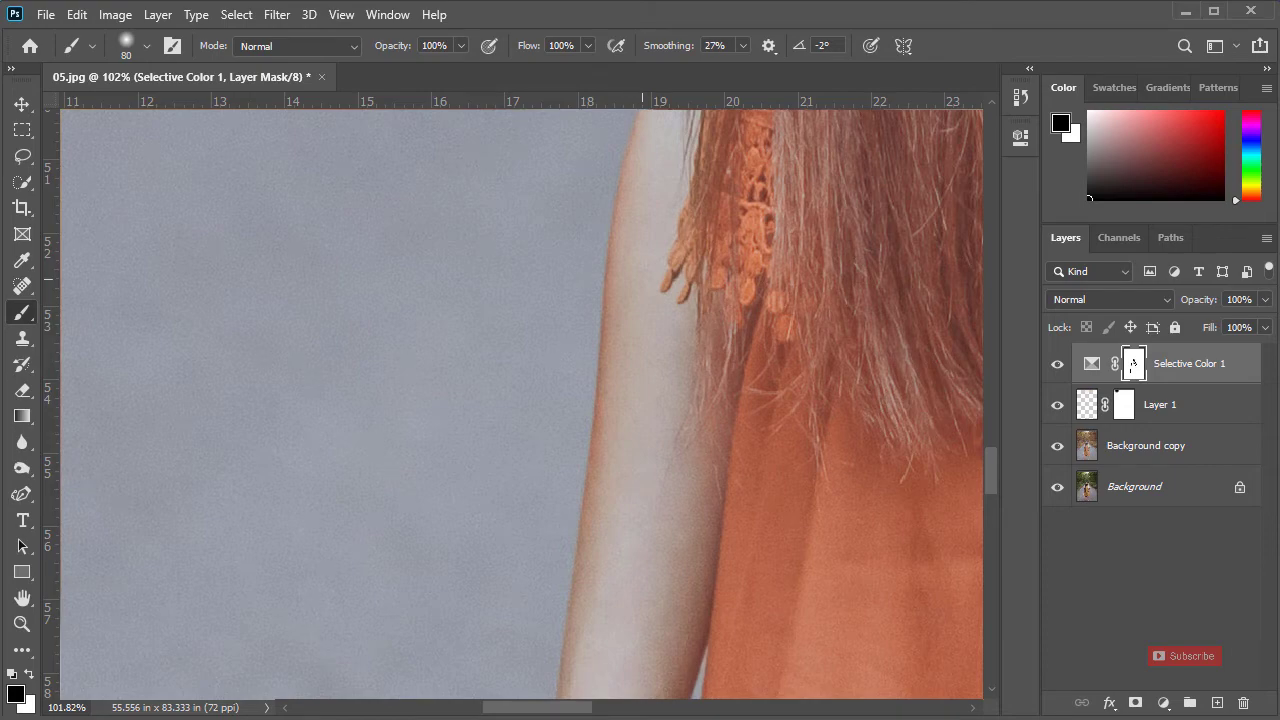
{"action": "left_click_drag", "start_coordinate": [642, 279], "coordinate": [630, 353]}
- Enlarge the brush to 175 px and mask the color shift off the thigh of the right-hand leg in the photo
{"action": "scroll", "coordinate": [626, 338], "scroll_direction": "down", "scroll_amount": 7}
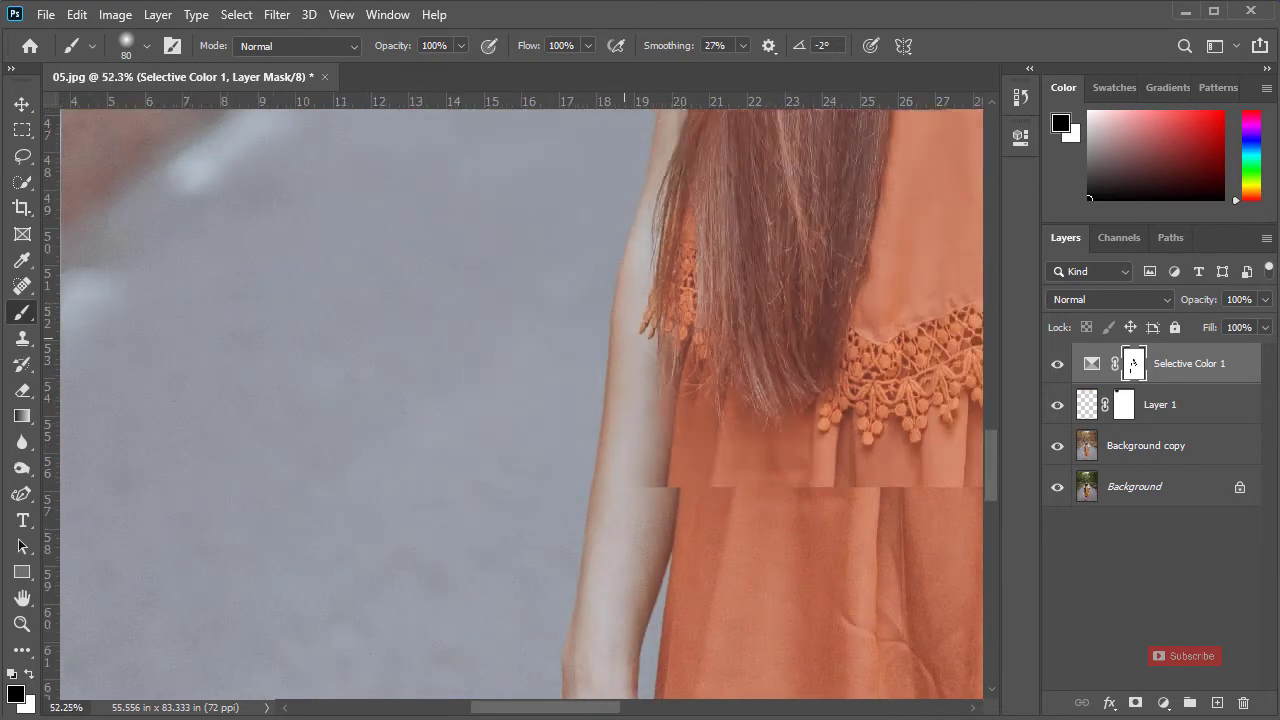
{"action": "scroll", "coordinate": [626, 338], "scroll_direction": "down", "scroll_amount": 12}
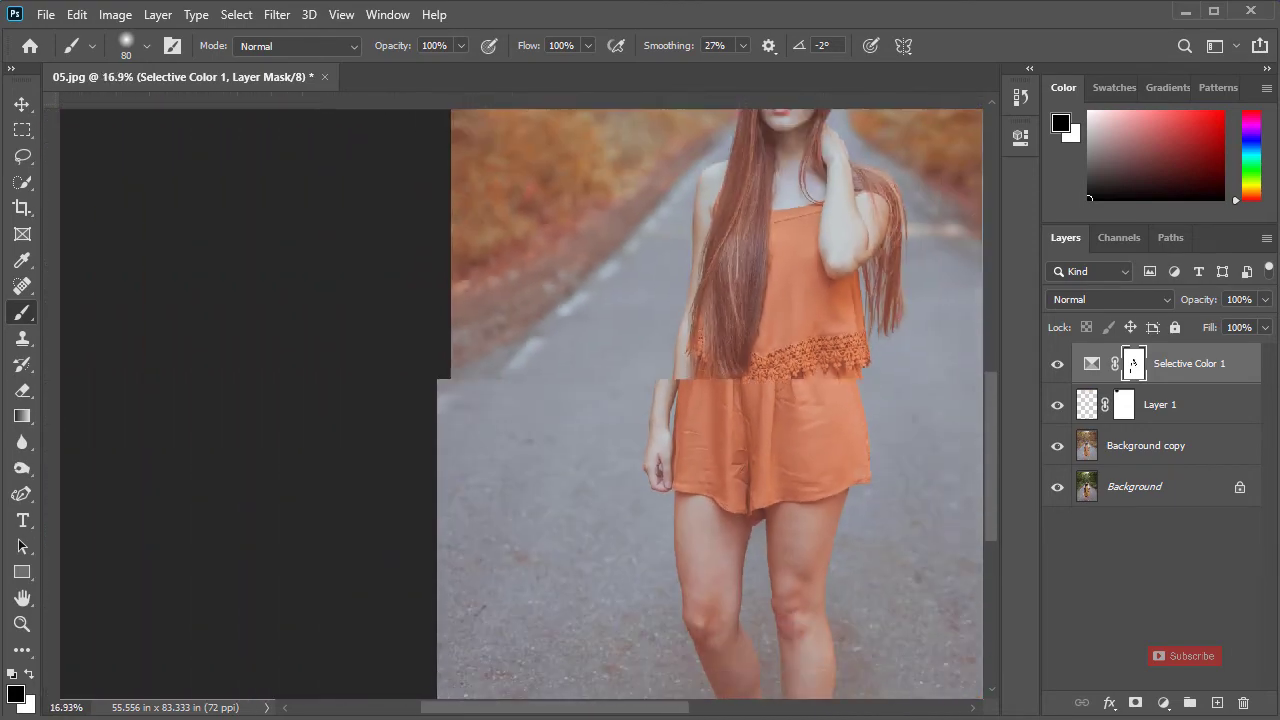
{"action": "scroll", "coordinate": [760, 600], "scroll_direction": "up", "scroll_amount": 7}
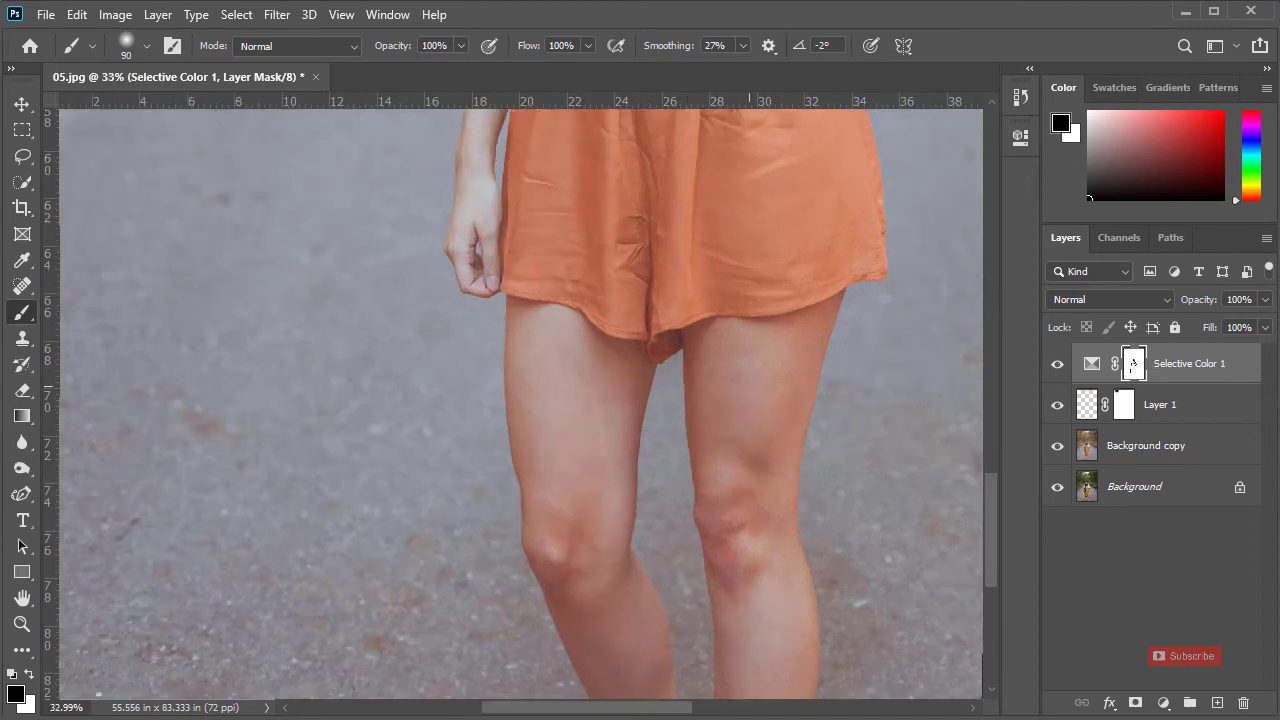
{"action": "key", "text": "bracketright"}
{"action": "key", "text": "bracketright"}
{"action": "key", "text": "bracketright"}
{"action": "key", "text": "bracketright"}
{"action": "key", "text": "bracketright"}
{"action": "key", "text": "bracketleft"}
{"action": "left_click_drag", "start_coordinate": [775, 407], "coordinate": [760, 500]}
{"action": "scroll", "coordinate": [785, 440], "scroll_direction": "up", "scroll_amount": 5}
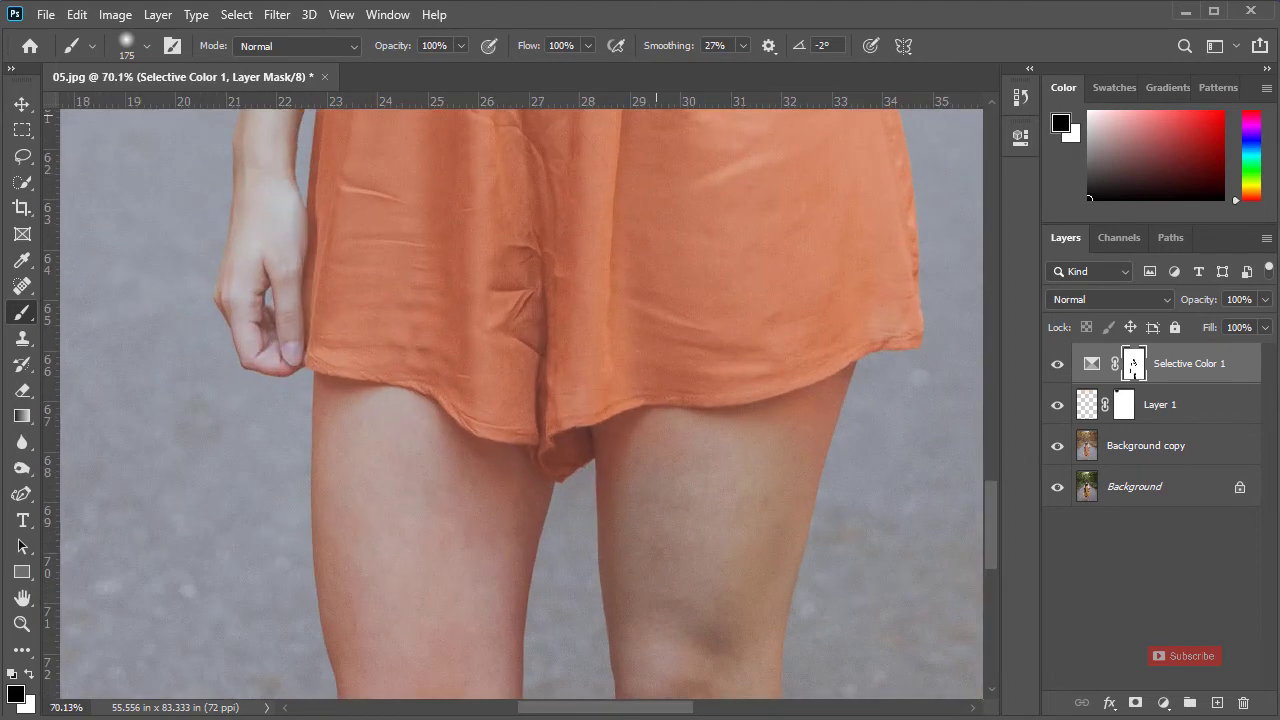
- Reduce the brush to 60 px, then 80 px, and mask the outer edge of the right-hand thigh from the shorts' hem downward
{"action": "key", "text": "bracketleft"}
{"action": "key", "text": "bracketleft"}
{"action": "key", "text": "bracketleft"}
{"action": "key", "text": "bracketleft"}
{"action": "key", "text": "bracketleft"}
{"action": "key", "text": "bracketleft"}
{"action": "key", "text": "bracketleft"}
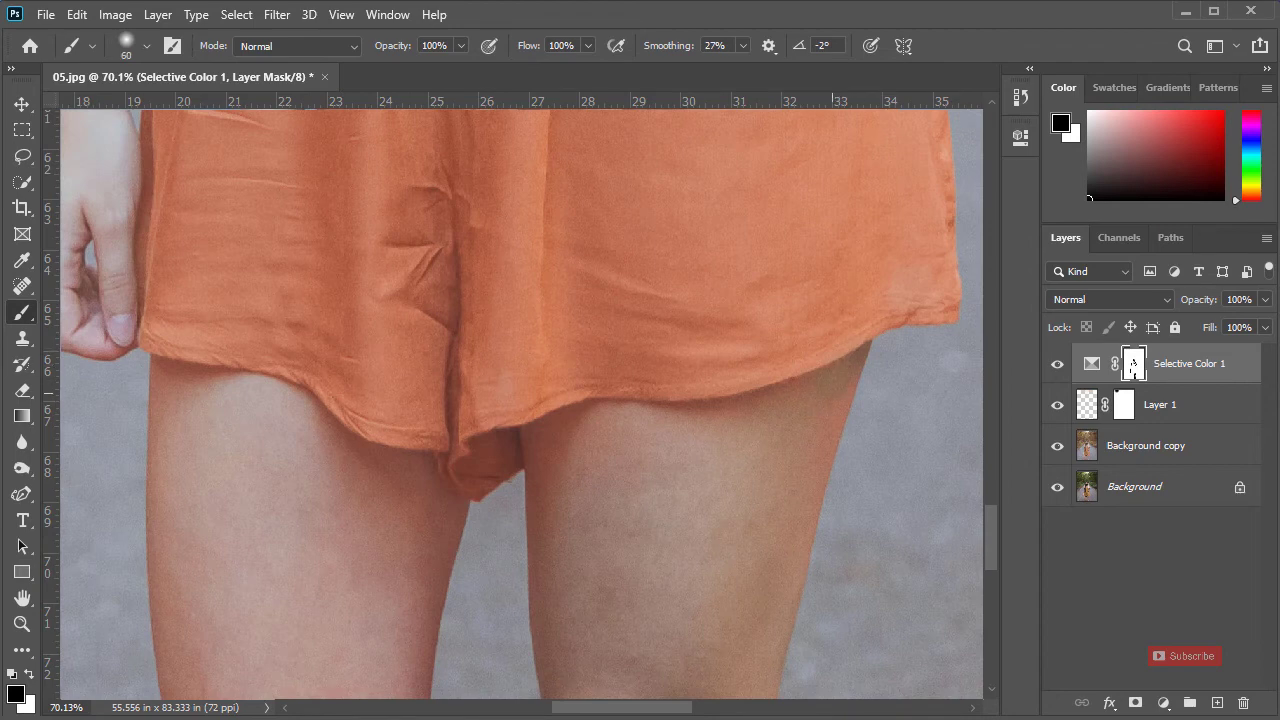
{"action": "left_click_drag", "start_coordinate": [823, 422], "coordinate": [859, 315]}
{"action": "key", "text": "bracketright"}
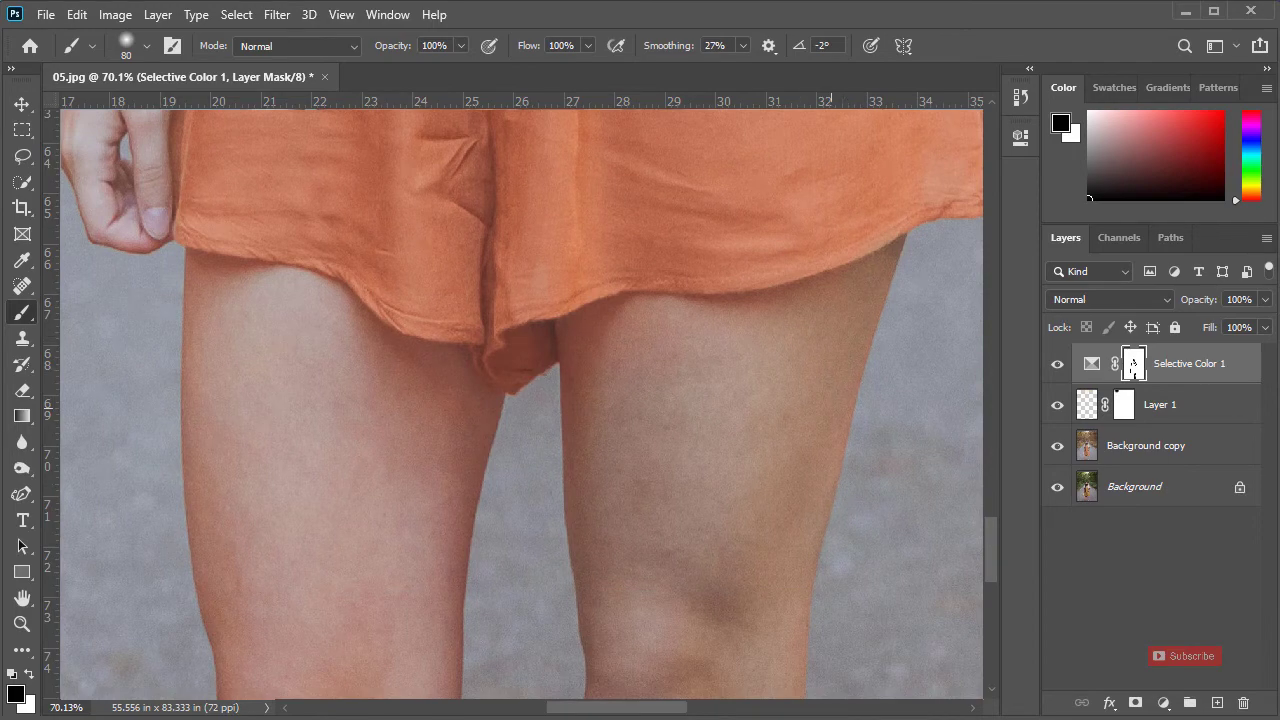
{"action": "left_click_drag", "start_coordinate": [787, 535], "coordinate": [810, 365]}
- Mask out the knee, shin and inner edge of the right-hand leg, raising the brush from 90 px to 125 px
{"action": "key", "text": "bracketright"}
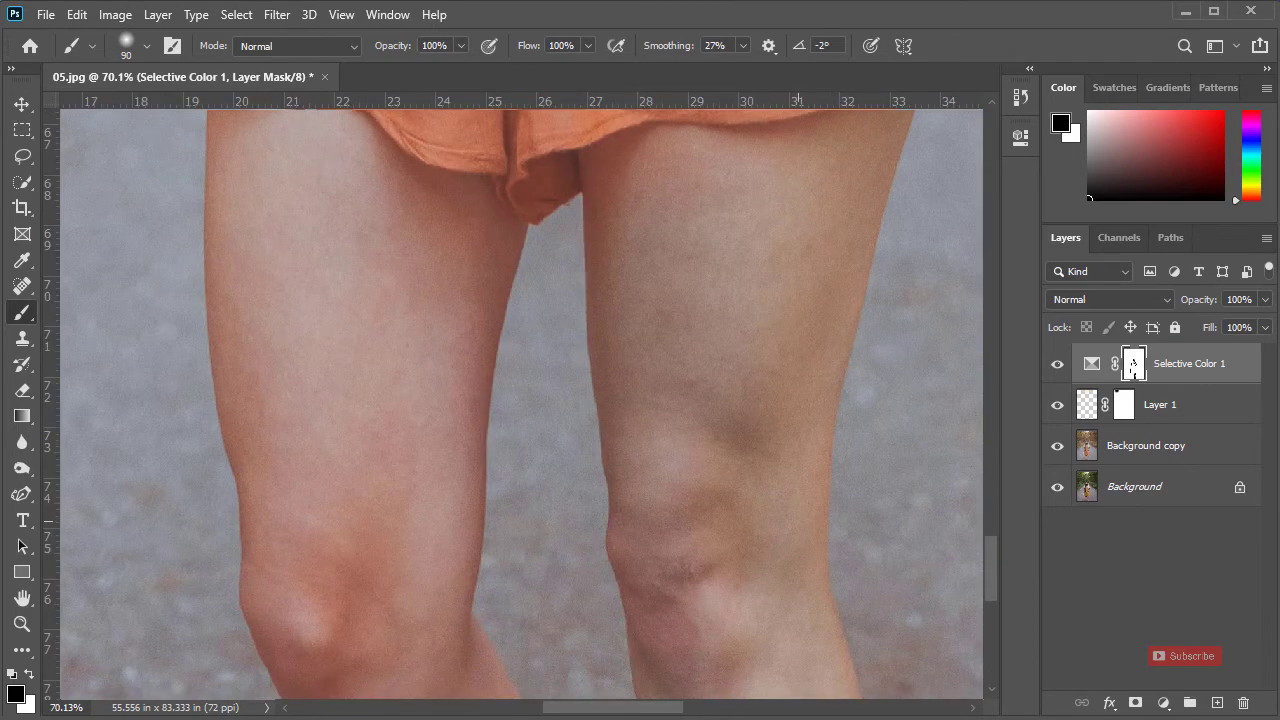
{"action": "left_click_drag", "start_coordinate": [800, 587], "coordinate": [780, 317]}
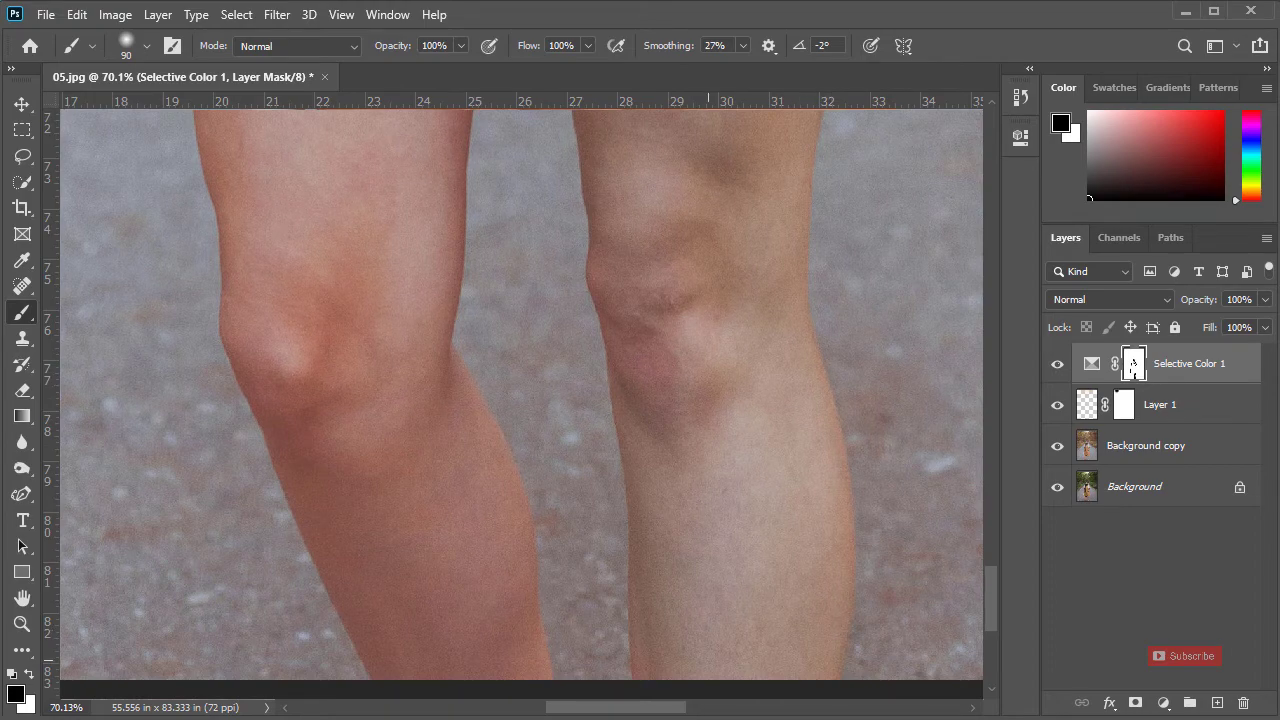
{"action": "left_click_drag", "start_coordinate": [677, 359], "coordinate": [715, 560]}
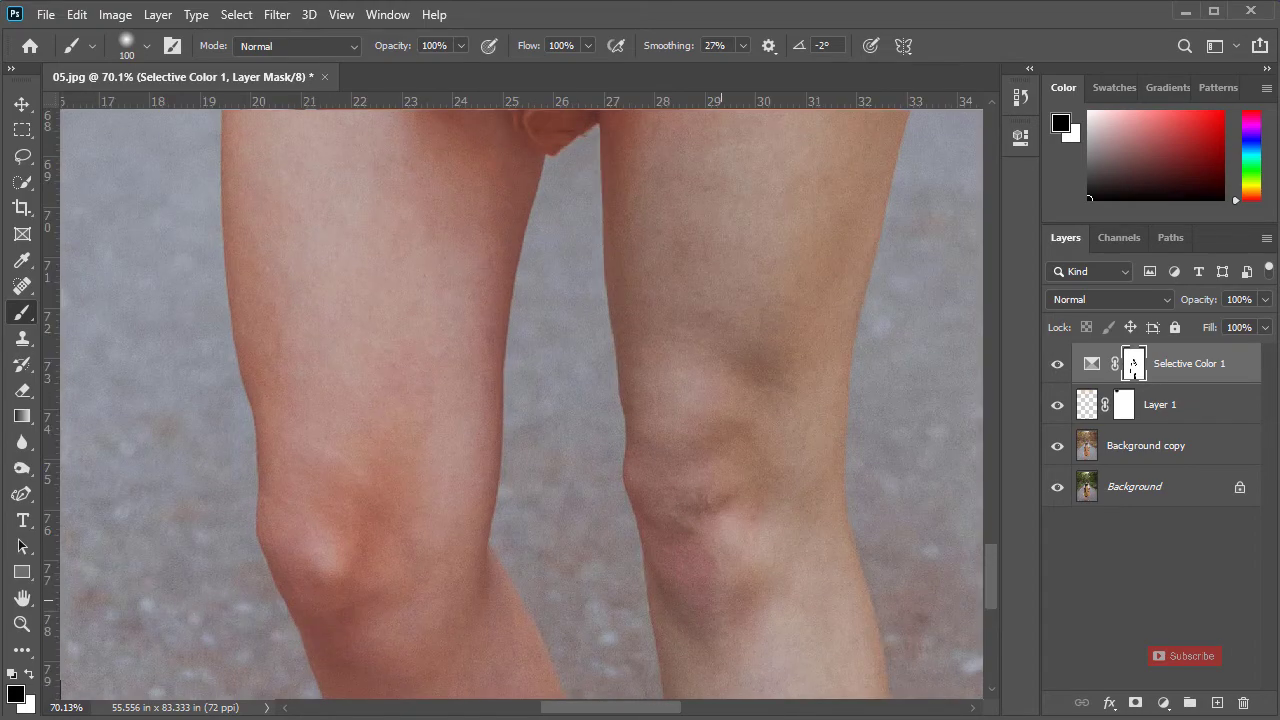
{"action": "key", "text": "bracketright"}
{"action": "key", "text": "bracketright"}
{"action": "left_click_drag", "start_coordinate": [669, 364], "coordinate": [720, 617]}
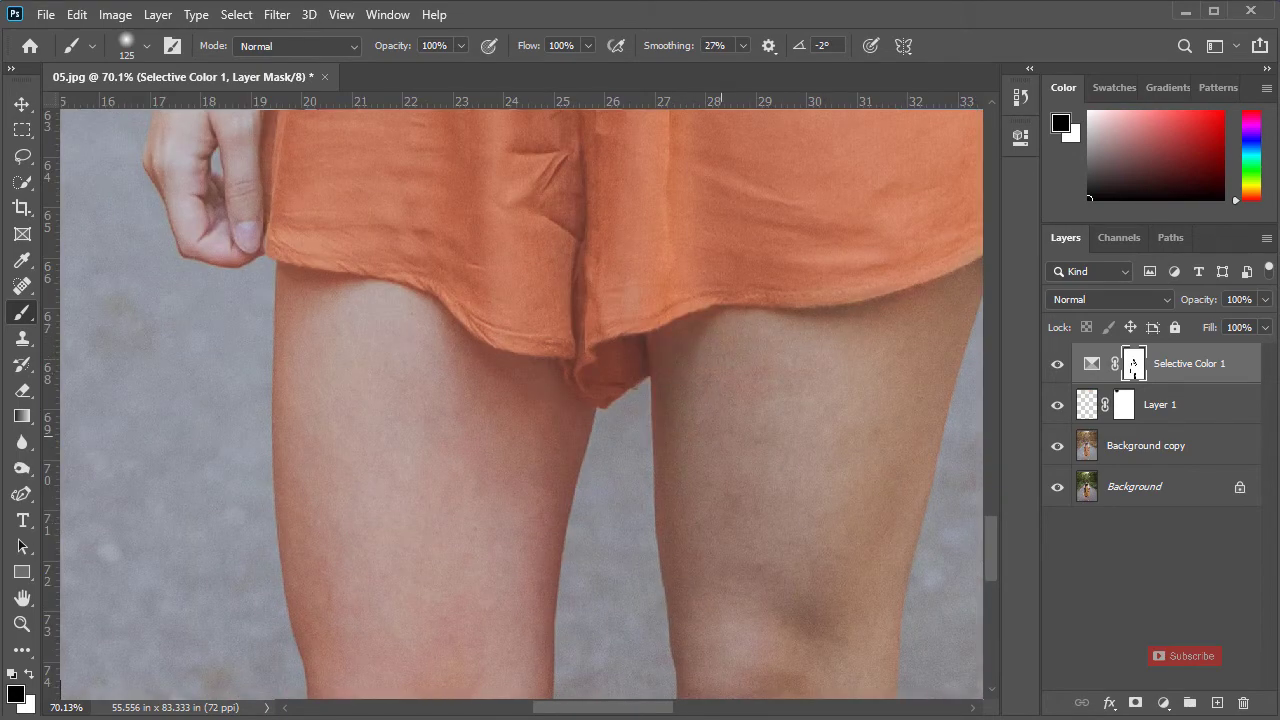
{"action": "left_click_drag", "start_coordinate": [828, 411], "coordinate": [746, 422]}
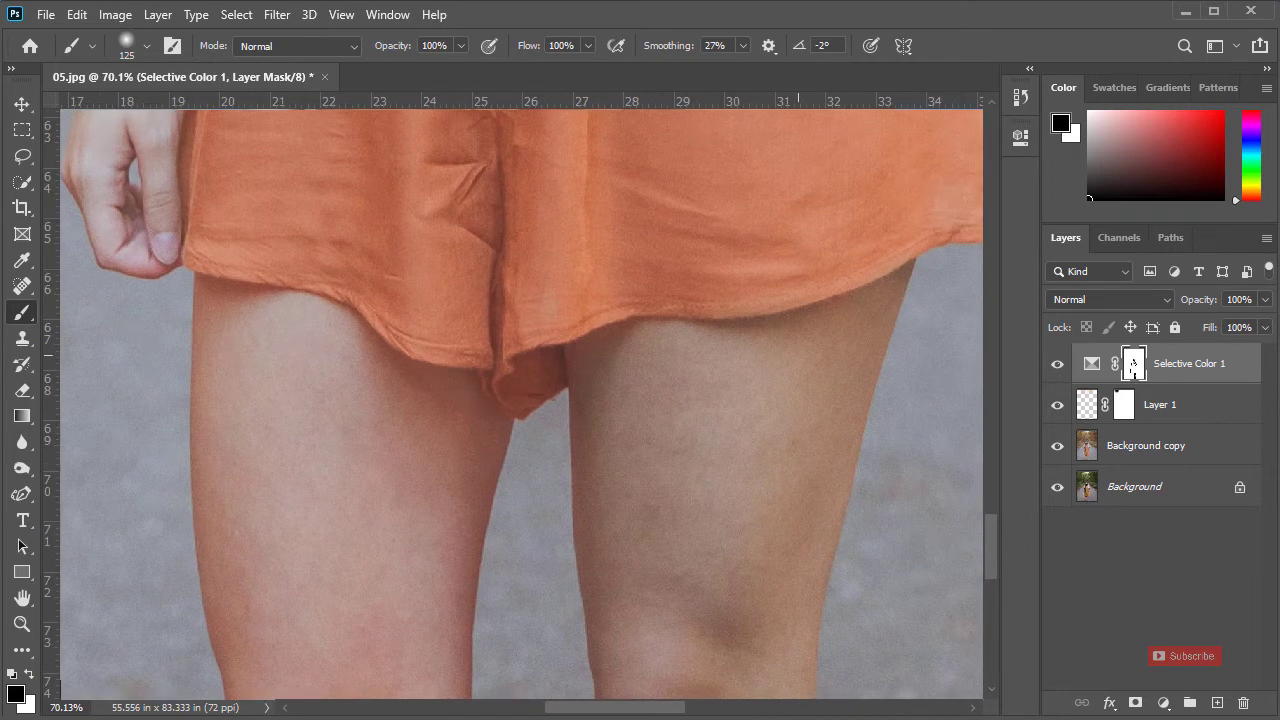
- Mask the color shift off both upper thighs just beneath the hem of the shorts
{"action": "left_click_drag", "start_coordinate": [798, 355], "coordinate": [590, 375]}
{"action": "left_click_drag", "start_coordinate": [311, 378], "coordinate": [555, 213]}
{"action": "key", "text": "bracketright"}
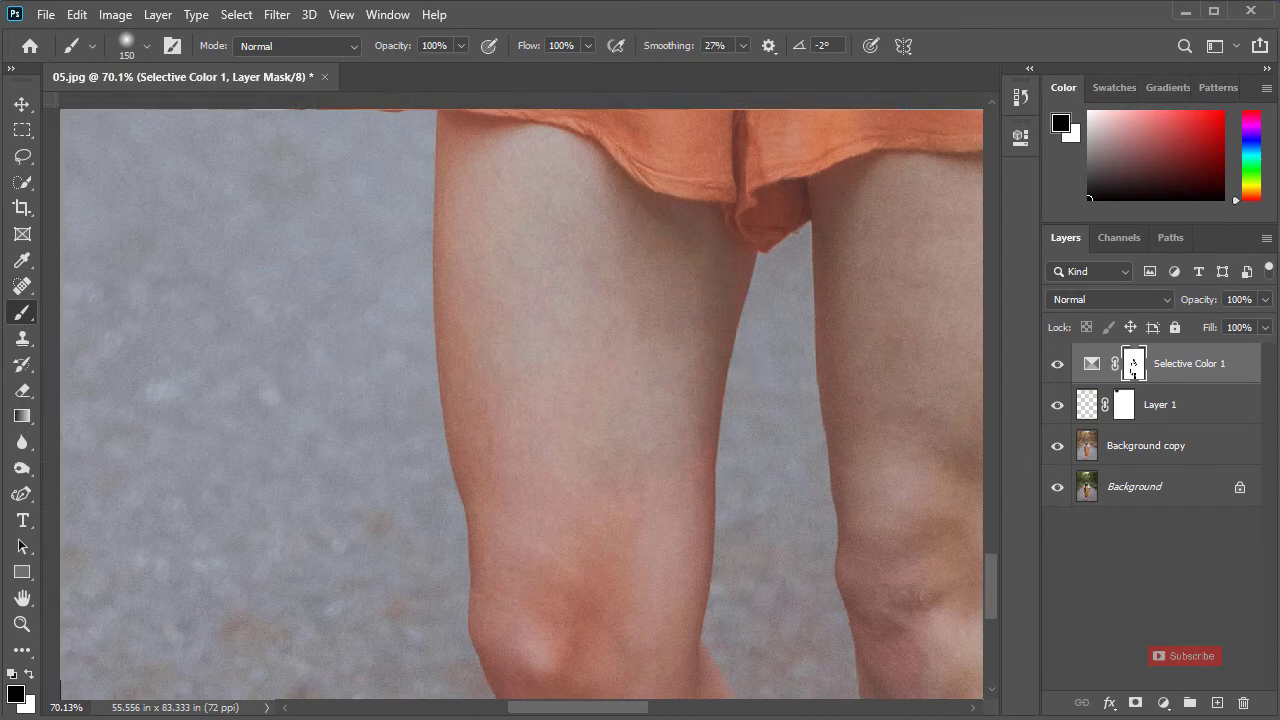
- Set the brush size to 152 px and mask the color shift off the knee and calf of the left-hand leg
{"action": "scroll", "coordinate": [726, 540], "scroll_direction": "down", "scroll_amount": 4}
{"action": "key", "text": "bracketright"}
{"action": "key", "text": "bracketright"}
{"action": "right_click", "coordinate": [726, 540]}
{"action": "mouse_move", "coordinate": [821, 288]}
{"action": "left_mouse_down"}
{"action": "mouse_move", "coordinate": [755, 288]}
{"action": "mouse_move", "coordinate": [766, 288]}
{"action": "left_mouse_up"}
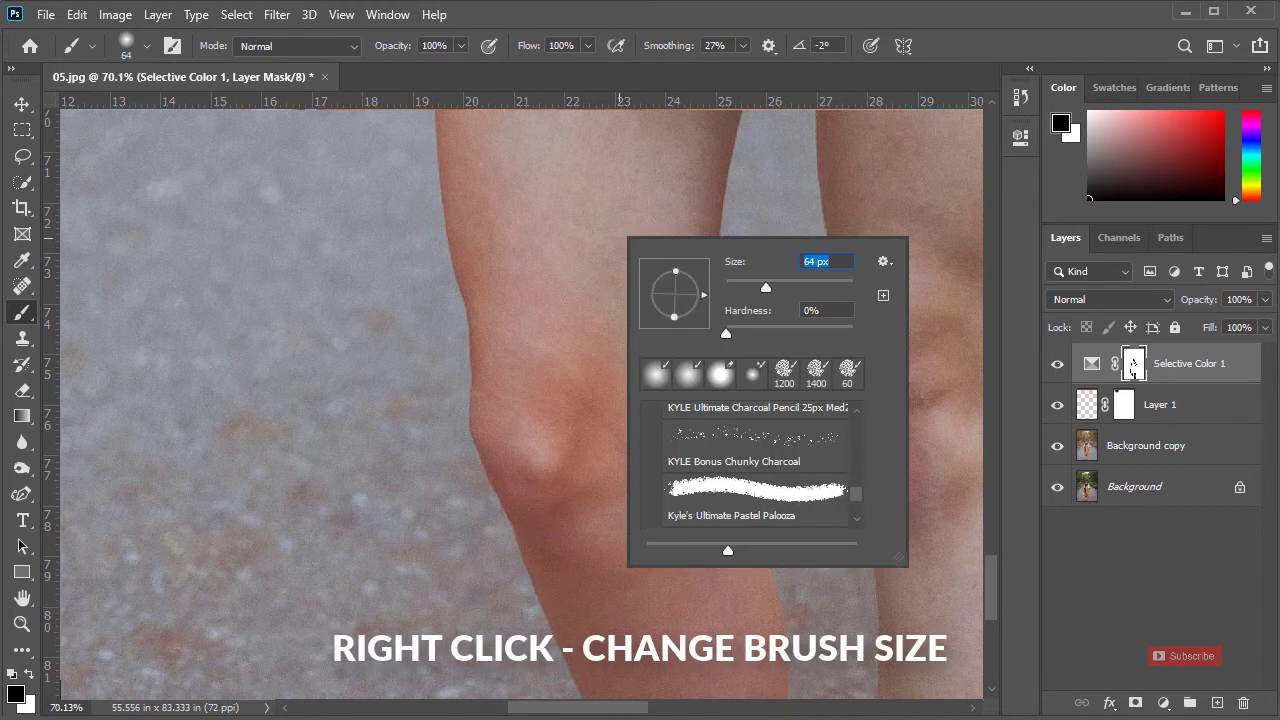
{"action": "type", "text": "152"}
{"action": "key", "text": "Return"}
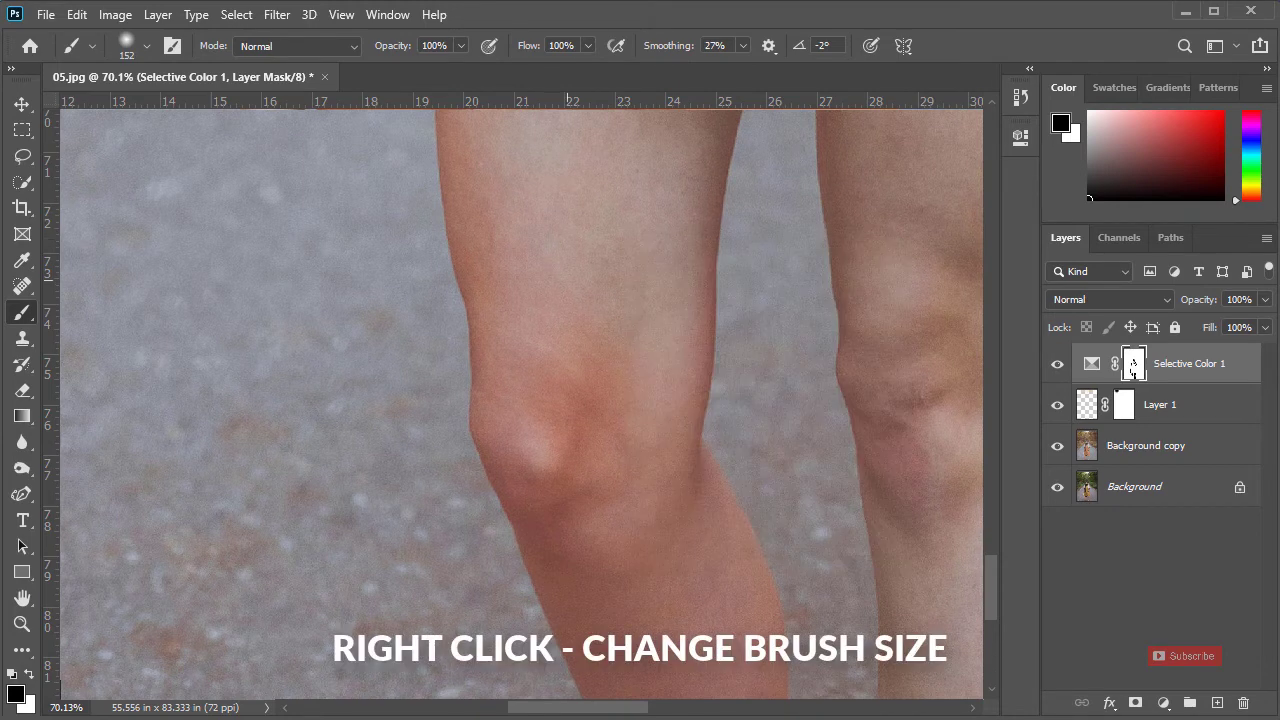
{"action": "left_click_drag", "start_coordinate": [580, 328], "coordinate": [594, 388]}
{"action": "left_click_drag", "start_coordinate": [665, 278], "coordinate": [636, 238]}
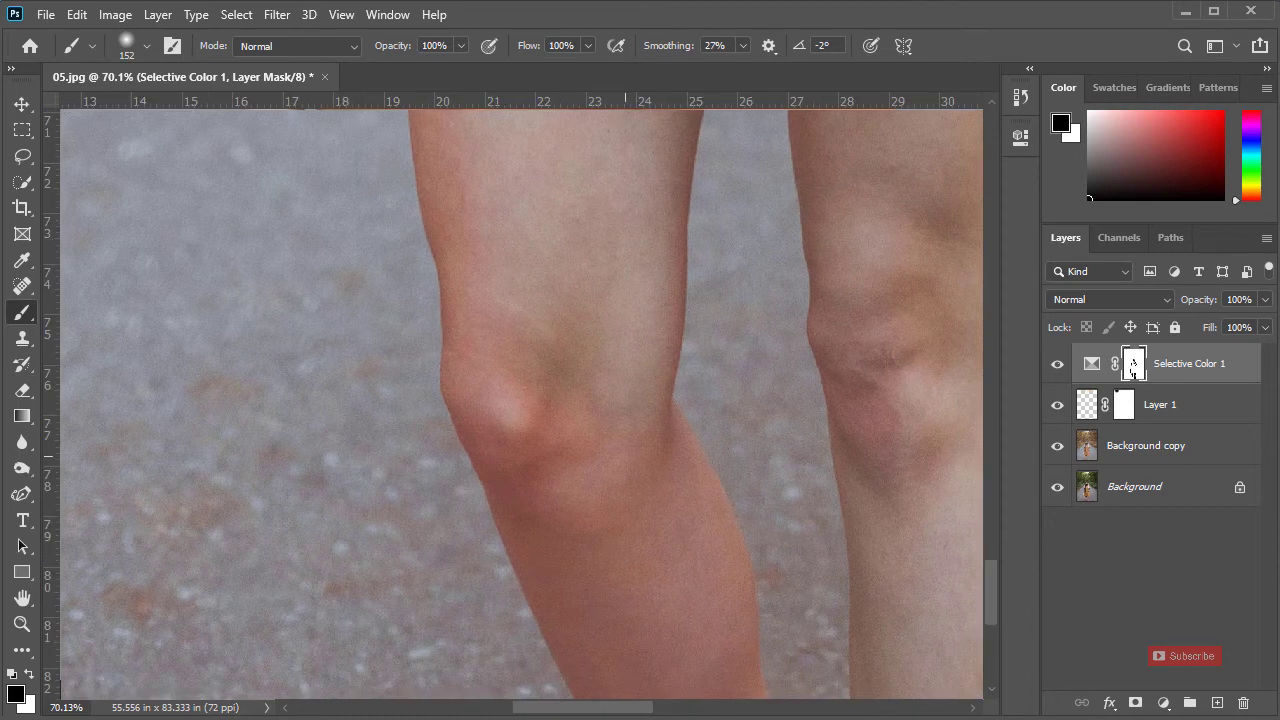
{"action": "left_click_drag", "start_coordinate": [625, 457], "coordinate": [593, 311]}
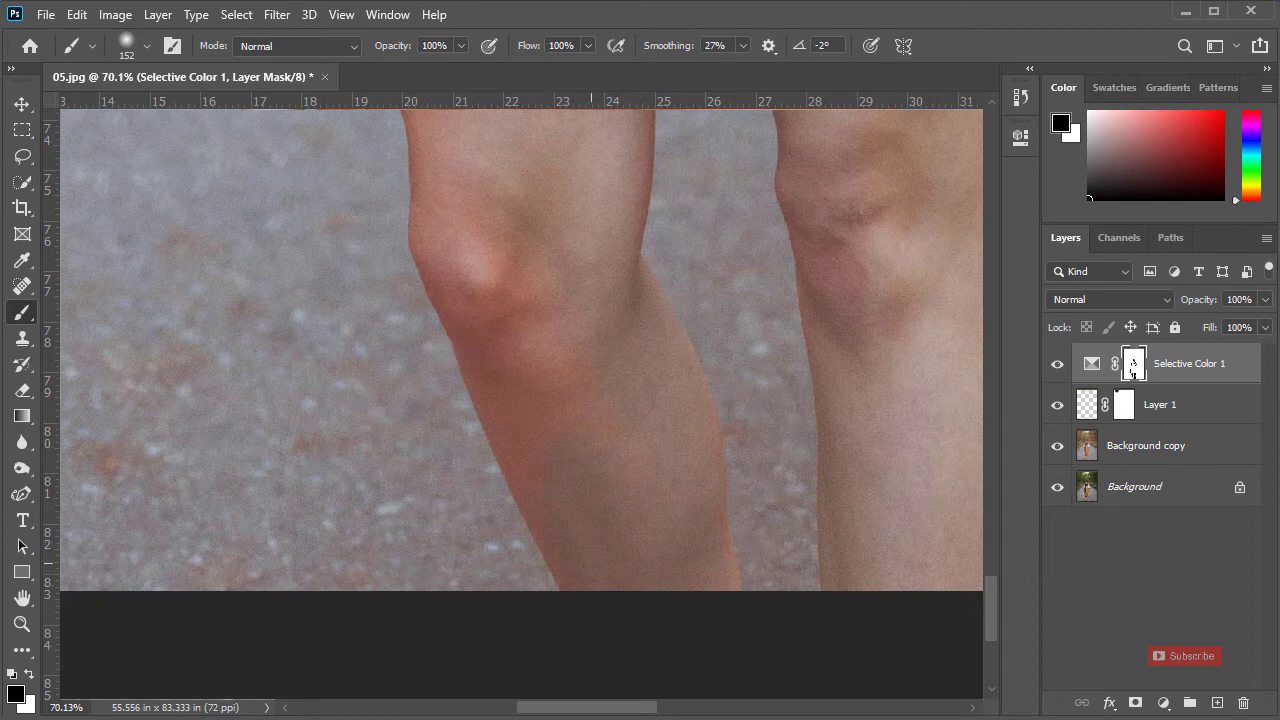
{"action": "mouse_move", "coordinate": [544, 370]}
{"action": "left_mouse_down"}
{"action": "mouse_move", "coordinate": [600, 536]}
{"action": "mouse_move", "coordinate": [552, 413]}
{"action": "left_mouse_up"}
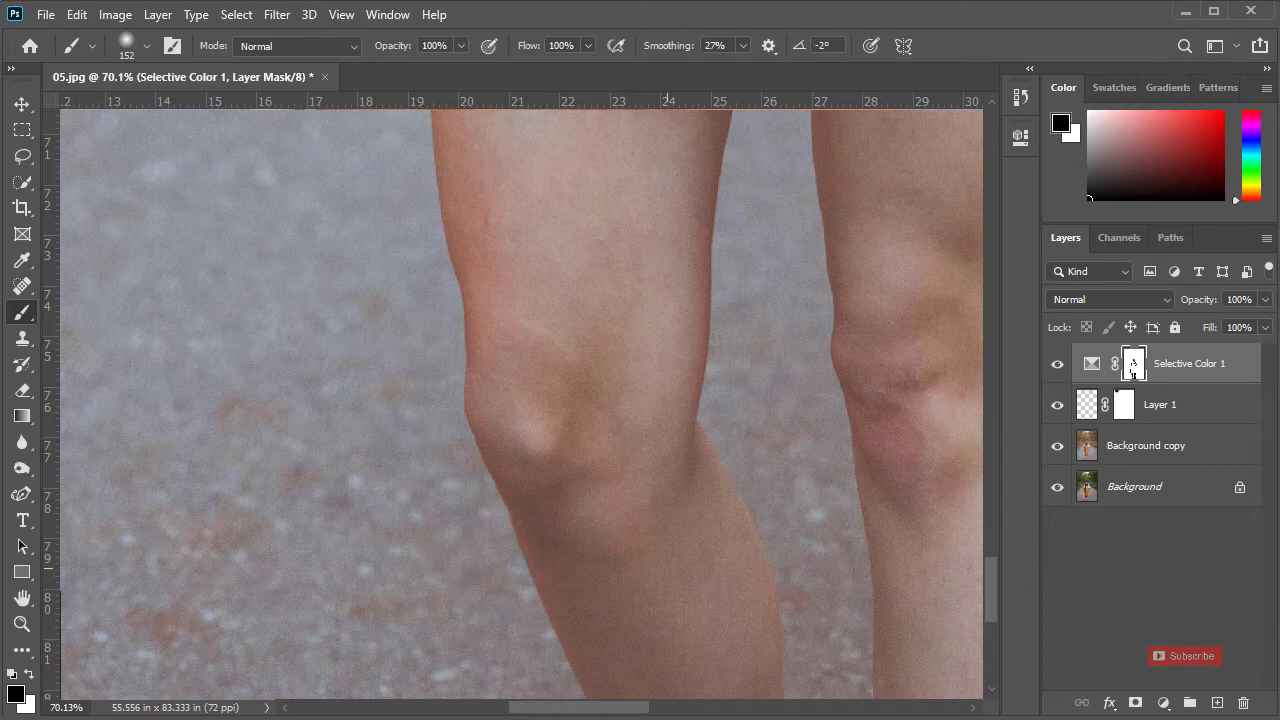
{"action": "left_click_drag", "start_coordinate": [584, 396], "coordinate": [639, 659]}
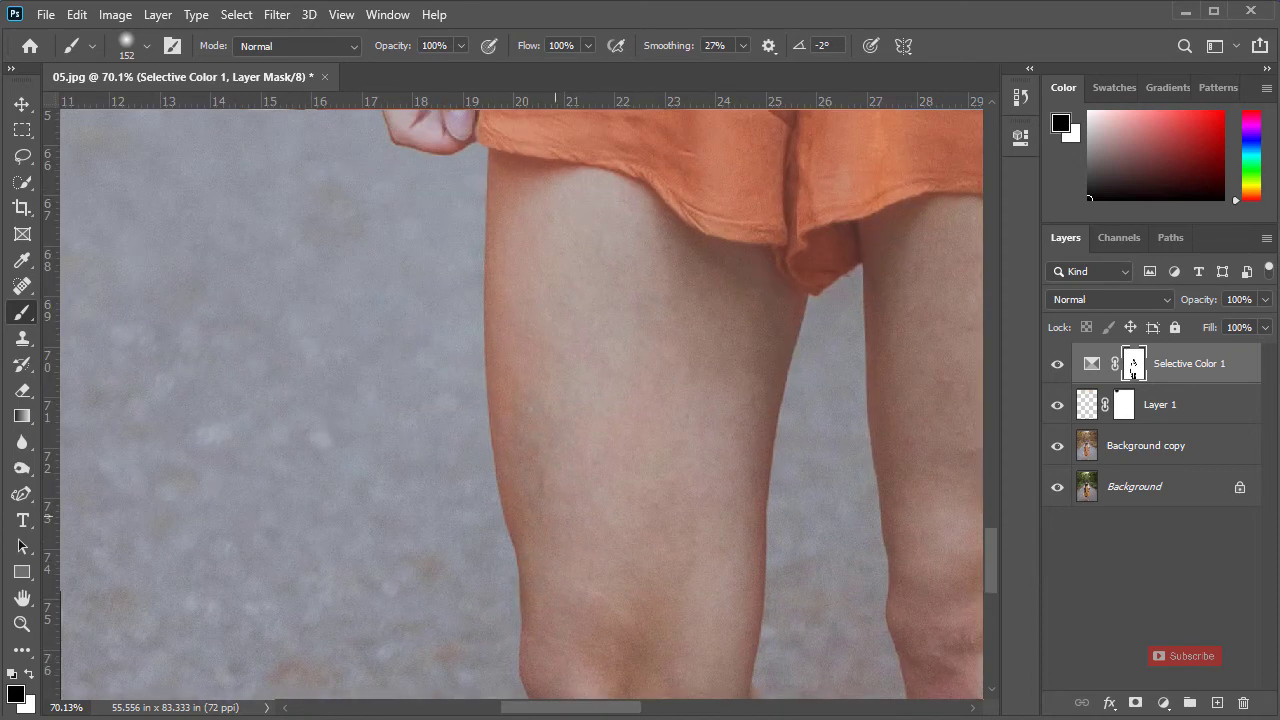
- Clean up the mask along the outer edge of the left-hand thigh, finishing with a 175 px brush
{"action": "key", "text": "bracketleft"}
{"action": "key", "text": "bracketleft"}
{"action": "key", "text": "bracketleft"}
{"action": "key", "text": "bracketright"}
{"action": "key", "text": "bracketright"}
{"action": "key", "text": "bracketright"}
{"action": "key", "text": "bracketright"}
{"action": "scroll", "coordinate": [670, 496], "scroll_direction": "down", "scroll_amount": 12}
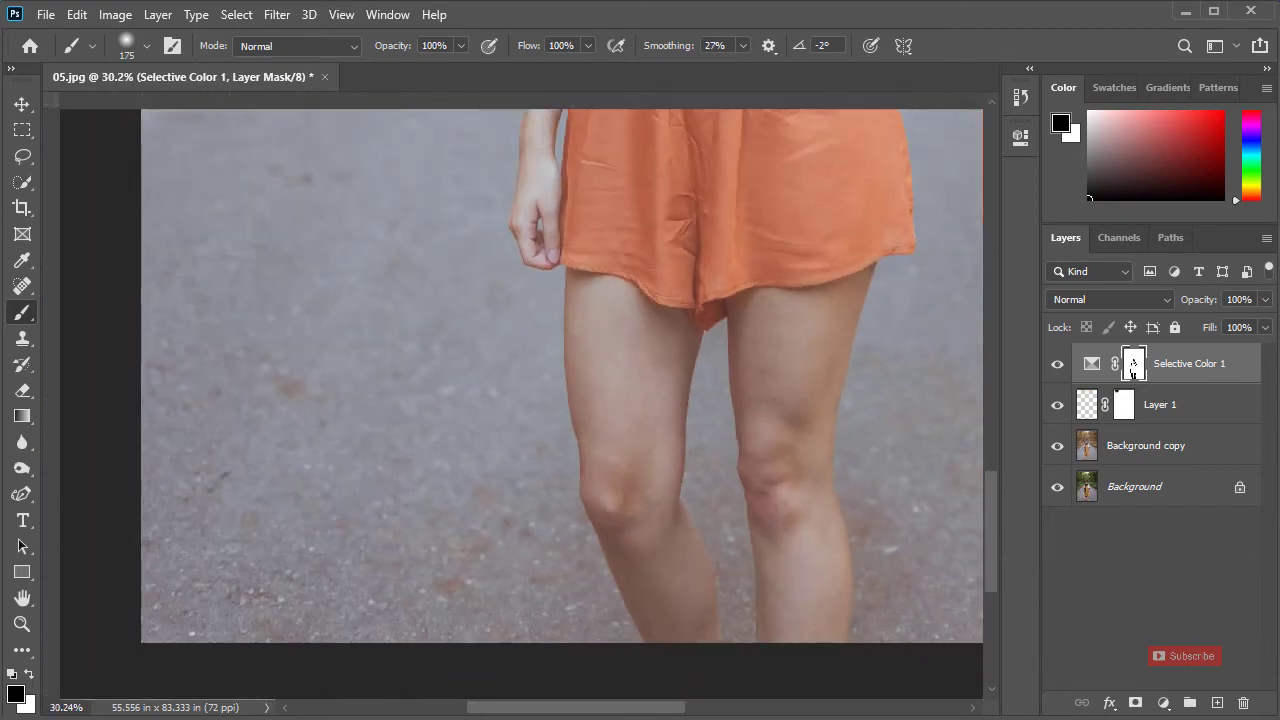
- Toggle the Selective Color 1 layer's visibility to compare the whole photo with and without the masked adjustment
{"action": "scroll", "coordinate": [670, 496], "scroll_direction": "down", "scroll_amount": 5}
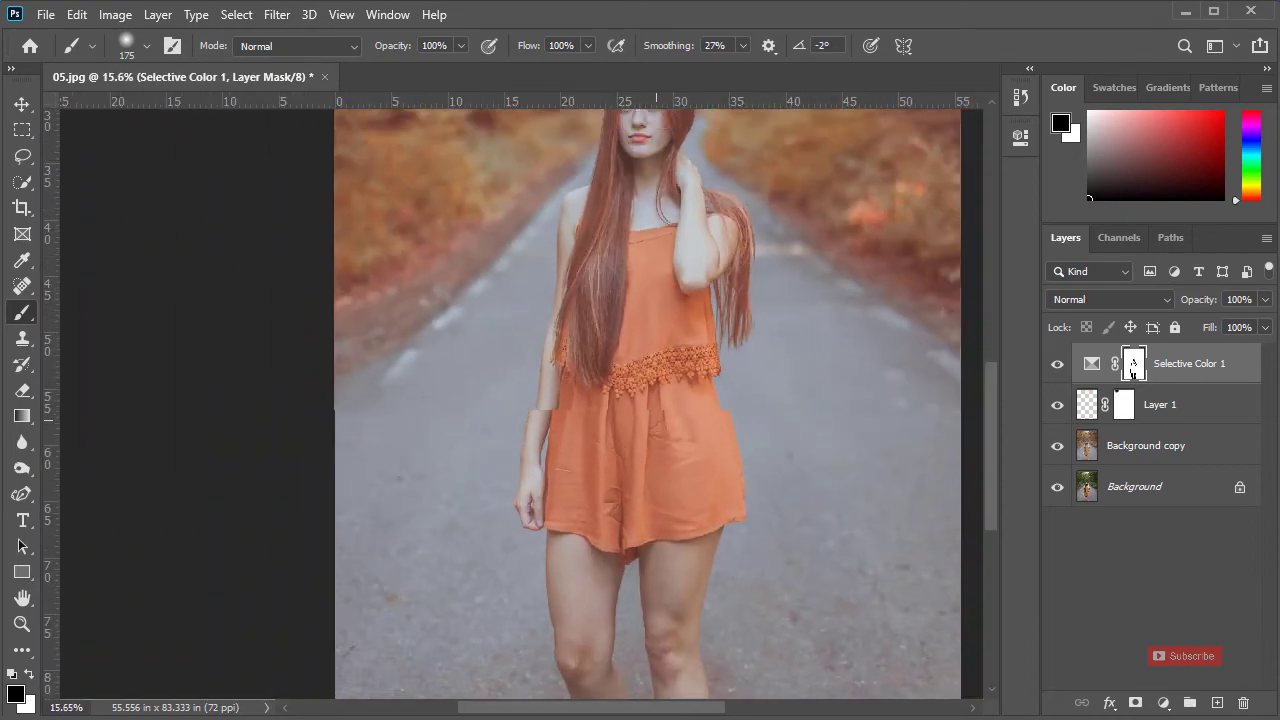
{"action": "scroll", "coordinate": [670, 496], "scroll_direction": "down", "scroll_amount": 2}
{"action": "left_click", "coordinate": [1057, 364]}
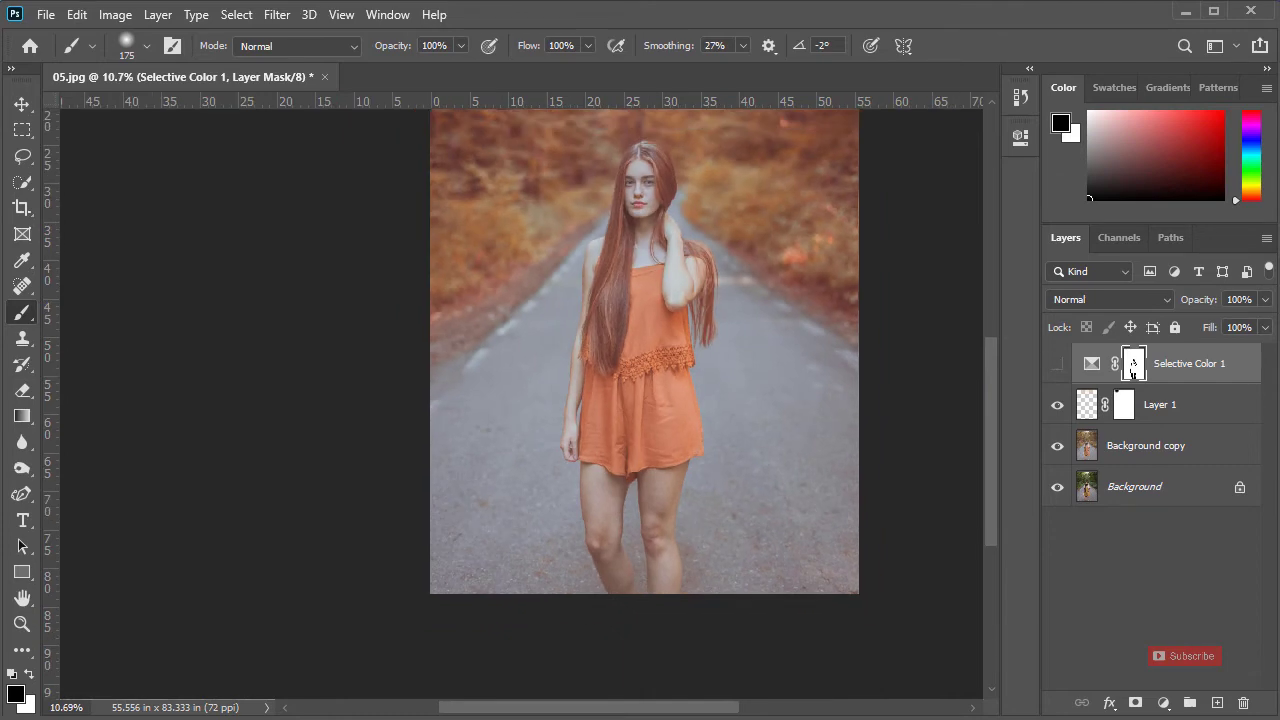
{"action": "left_click", "coordinate": [1057, 364]}
{"action": "left_click", "coordinate": [1057, 364]}
{"action": "left_click", "coordinate": [1057, 364]}
{"action": "left_click", "coordinate": [1057, 364]}
{"action": "left_click", "coordinate": [1057, 364]}
- Reduce the brush to 100 px and touch up the Selective Color mask over the woman's face and neck
{"action": "scroll", "coordinate": [640, 210], "scroll_direction": "up", "scroll_amount": 9}
{"action": "scroll", "coordinate": [494, 270], "scroll_direction": "up", "scroll_amount": 3}
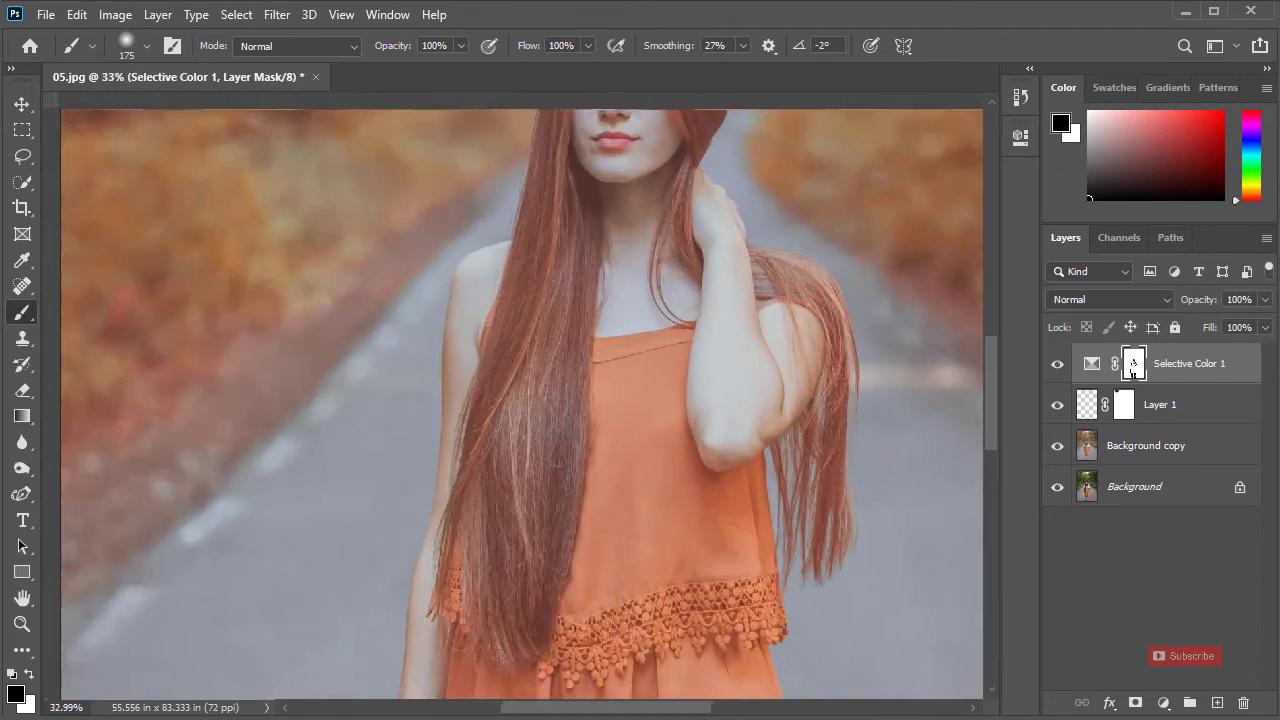
{"action": "left_click_drag", "start_coordinate": [619, 130], "coordinate": [543, 316]}
{"action": "scroll", "coordinate": [612, 226], "scroll_direction": "up", "scroll_amount": 7}
{"action": "scroll", "coordinate": [545, 282], "scroll_direction": "up", "scroll_amount": 2}
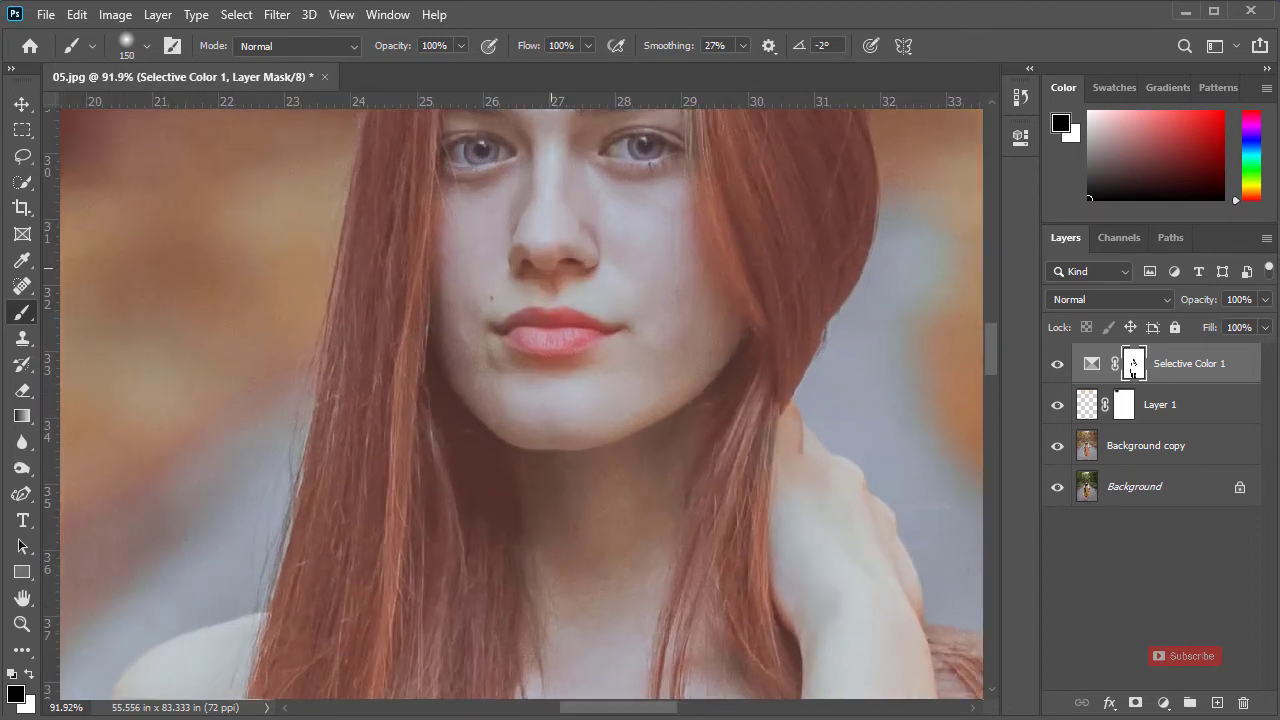
{"action": "key", "text": "bracketleft"}
{"action": "key", "text": "bracketleft"}
{"action": "key", "text": "bracketleft"}
{"action": "scroll", "coordinate": [610, 400], "scroll_direction": "up", "scroll_amount": 4}
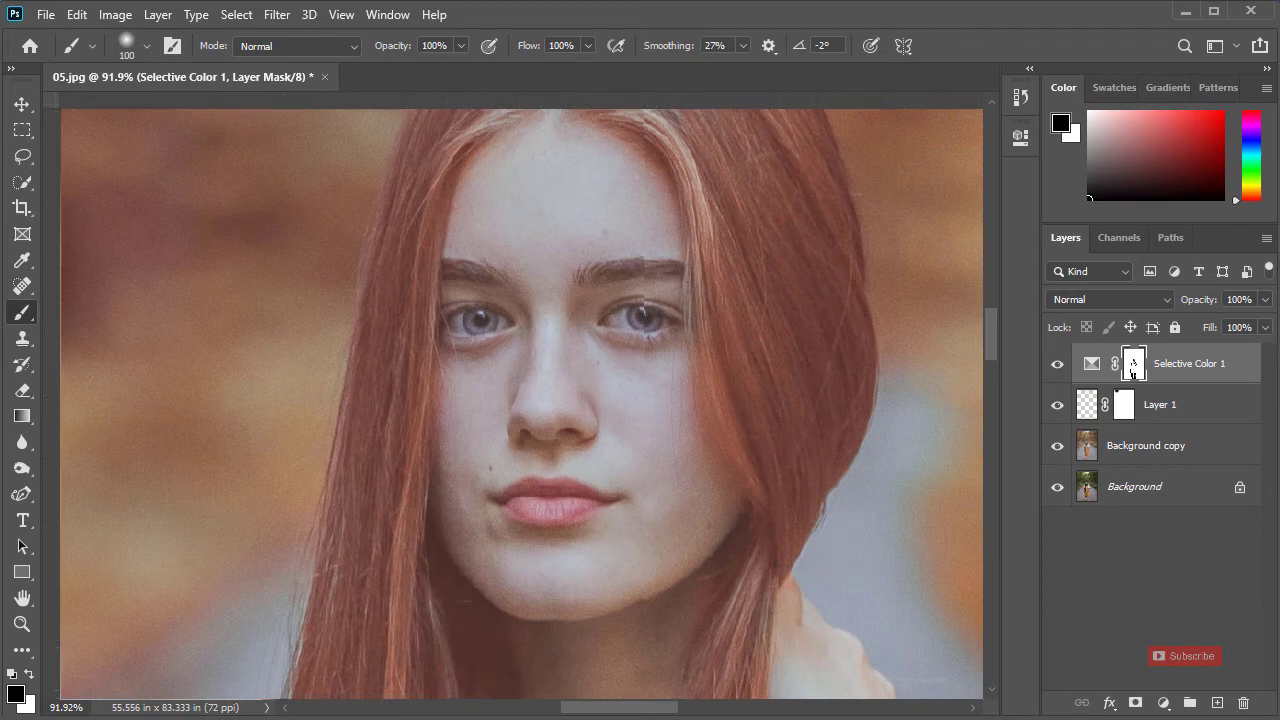
{"action": "left_click_drag", "start_coordinate": [634, 507], "coordinate": [624, 337]}
{"action": "scroll", "coordinate": [668, 420], "scroll_direction": "down", "scroll_amount": 1}
{"action": "left_click_drag", "start_coordinate": [620, 480], "coordinate": [612, 262]}
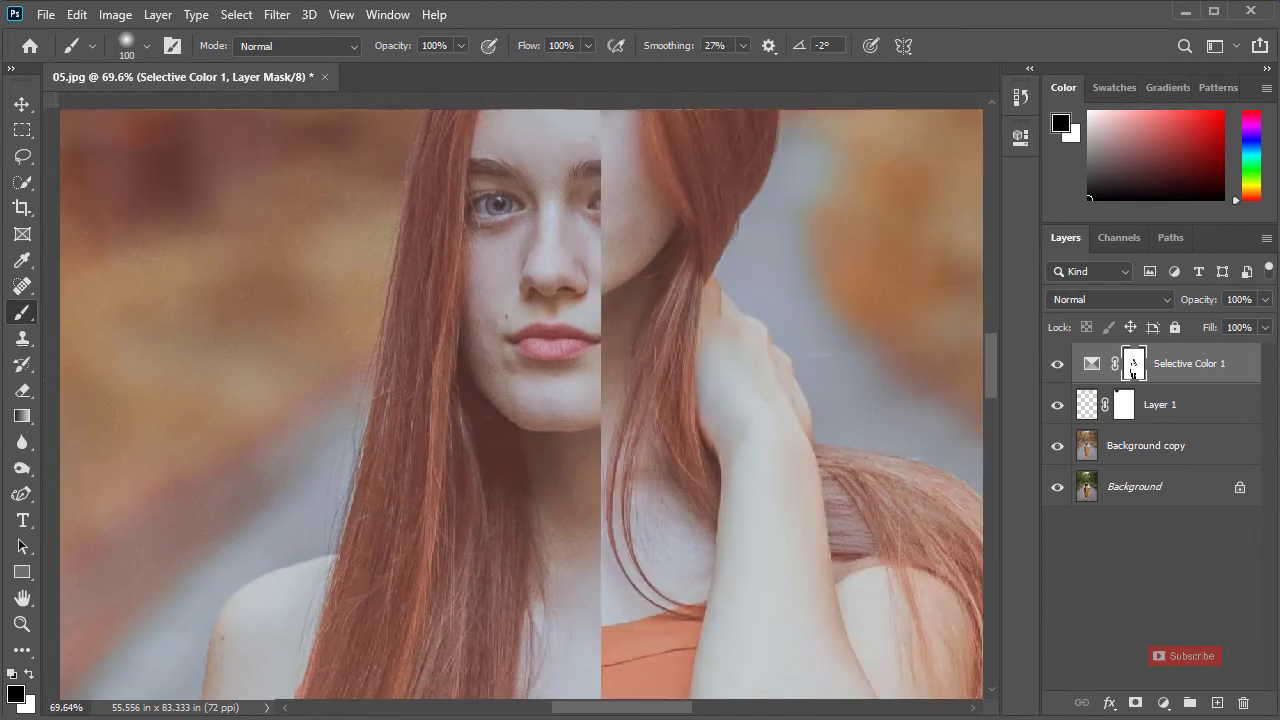
- View the entire photo and compare it before and after the Selective Color adjustment, leaving the layer visible
{"action": "scroll", "coordinate": [640, 400], "scroll_direction": "down", "scroll_amount": 3}
{"action": "scroll", "coordinate": [520, 400], "scroll_direction": "down", "scroll_amount": 6}
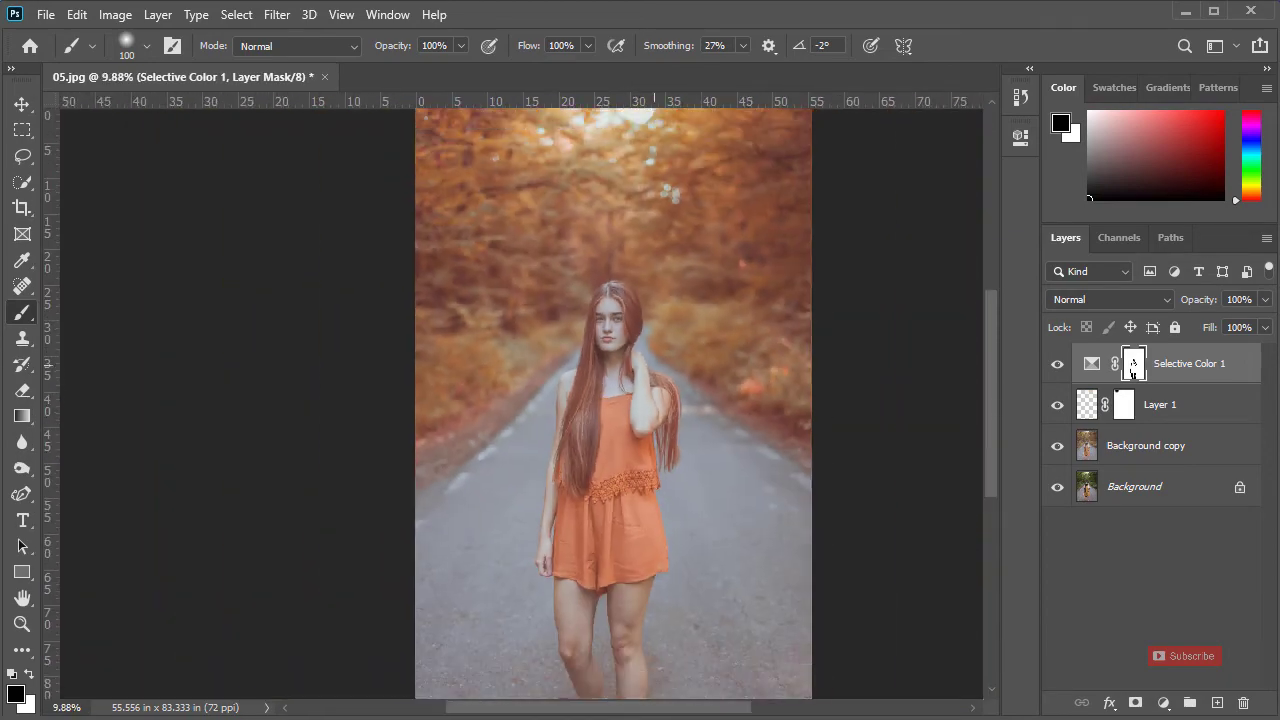
{"action": "key", "text": "v"}
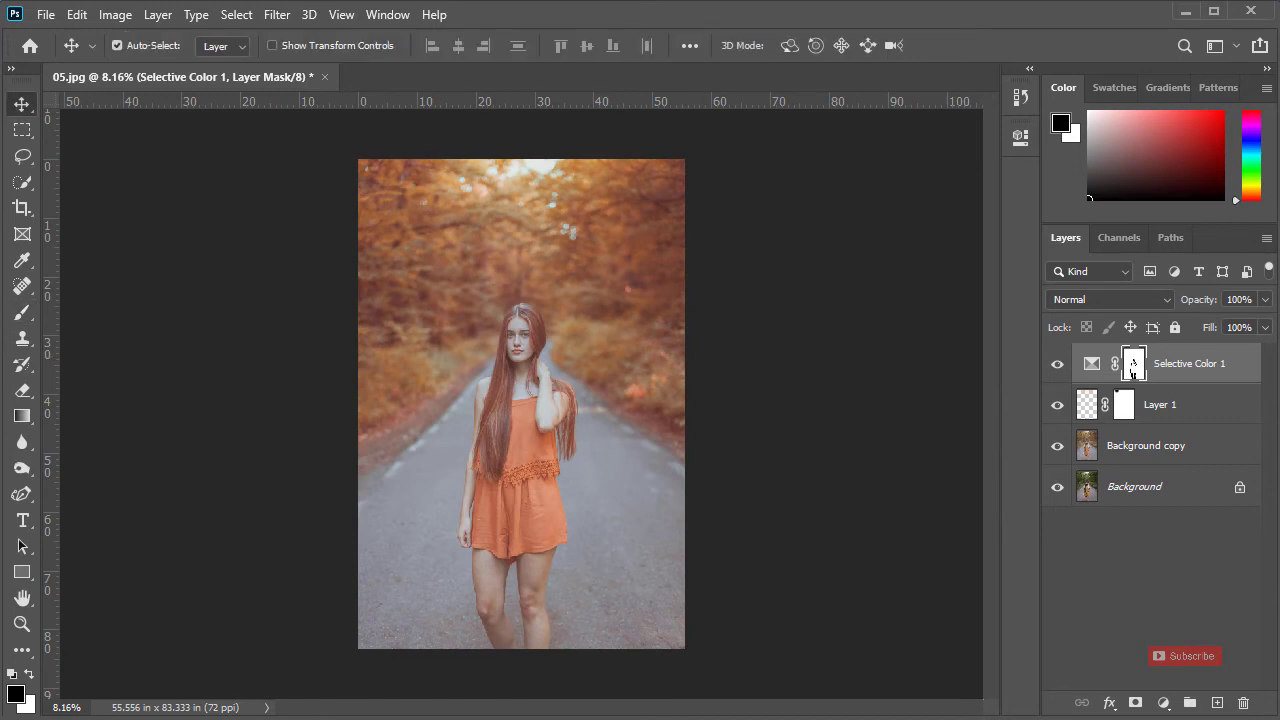
{"action": "key", "text": "ctrl+comma"}
{"action": "key", "text": "ctrl+comma"}
{"action": "key", "text": "ctrl+comma"}
{"action": "key", "text": "ctrl+comma"}
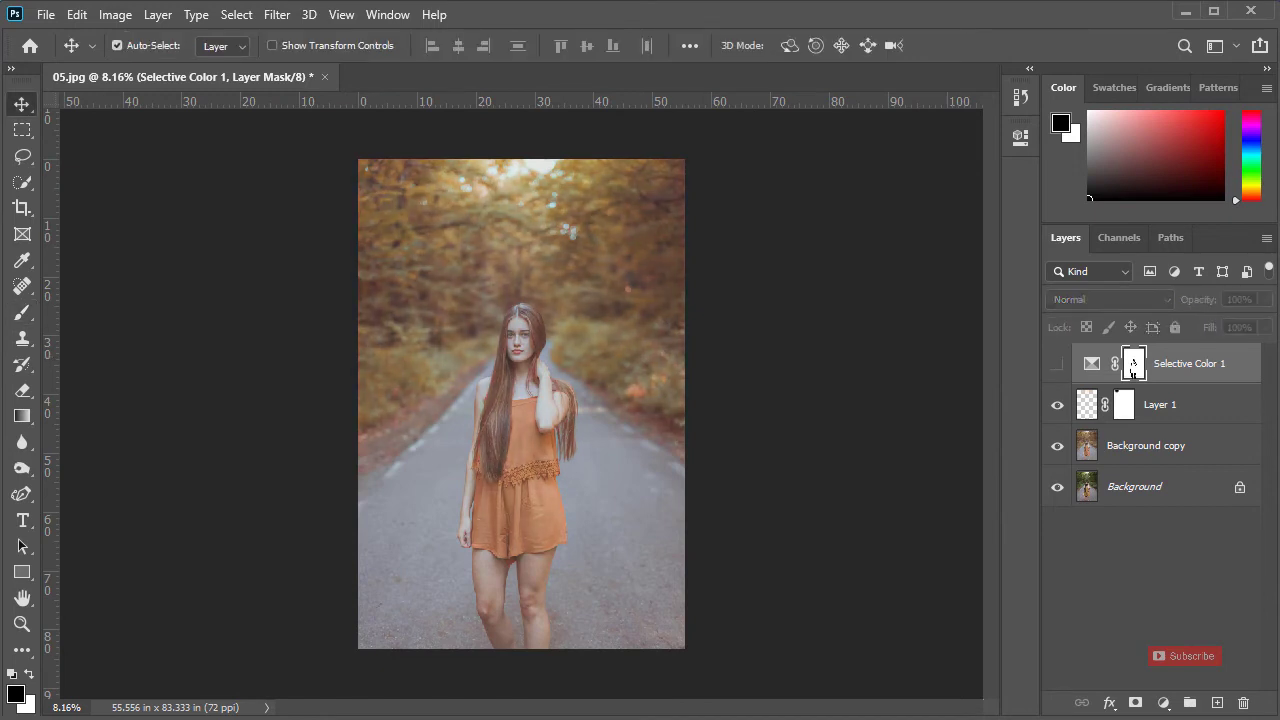
{"action": "key", "text": "ctrl+comma"}
{"action": "key", "text": "ctrl+comma"}
{"action": "key", "text": "ctrl+comma"}
{"action": "key", "text": "ctrl+comma"}
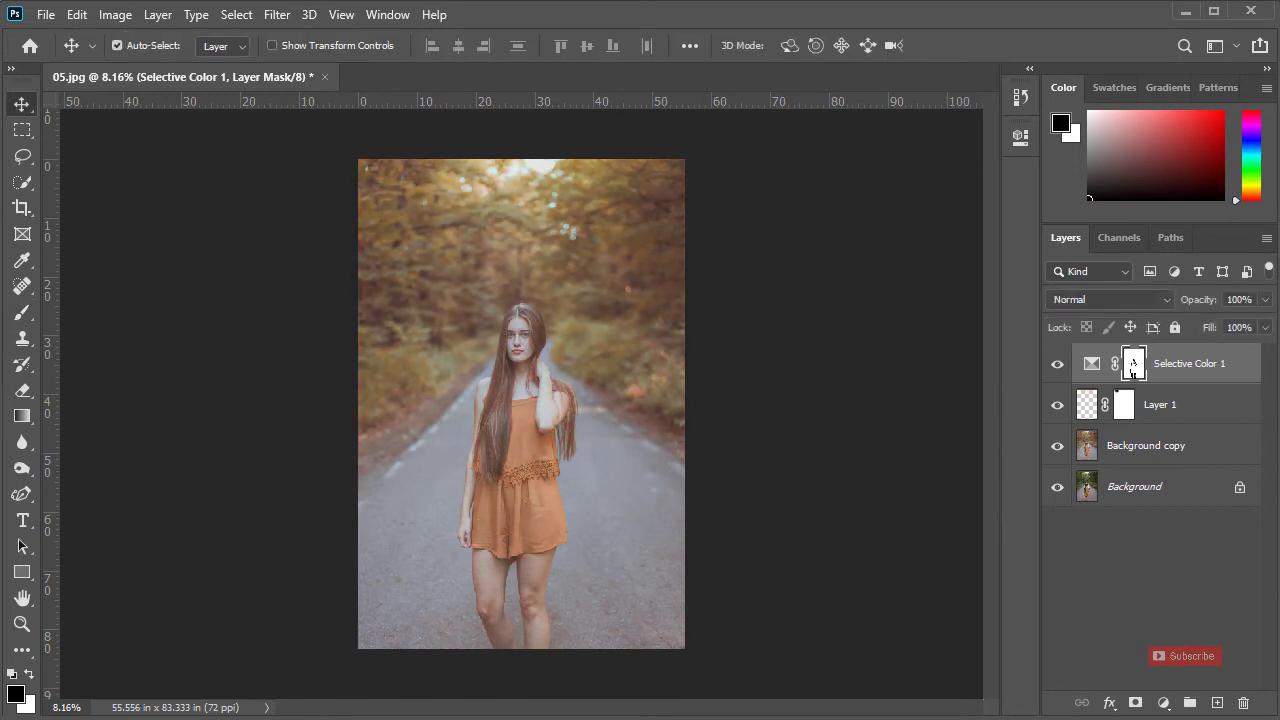
- Add a Gradient fill layer above Selective Color 1, using the black-to-transparent preset from the Basics group
{"action": "key", "text": "g"}
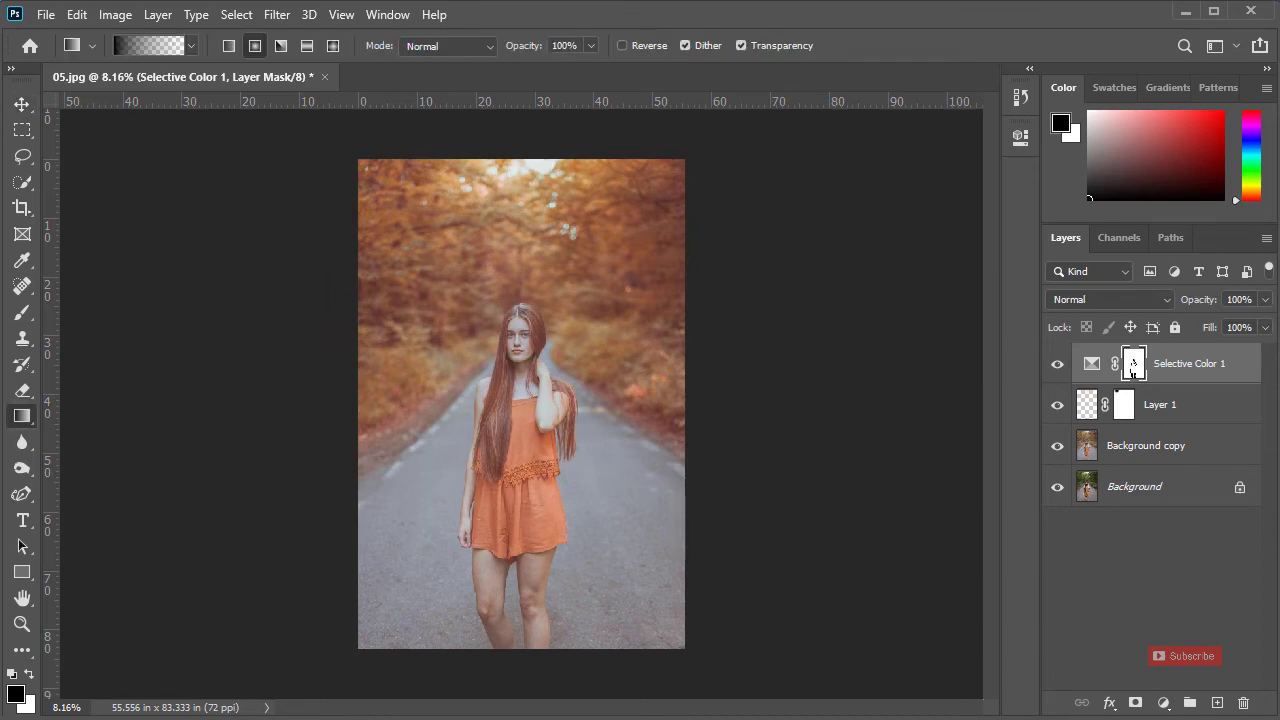
{"action": "left_click", "coordinate": [1163, 703]}
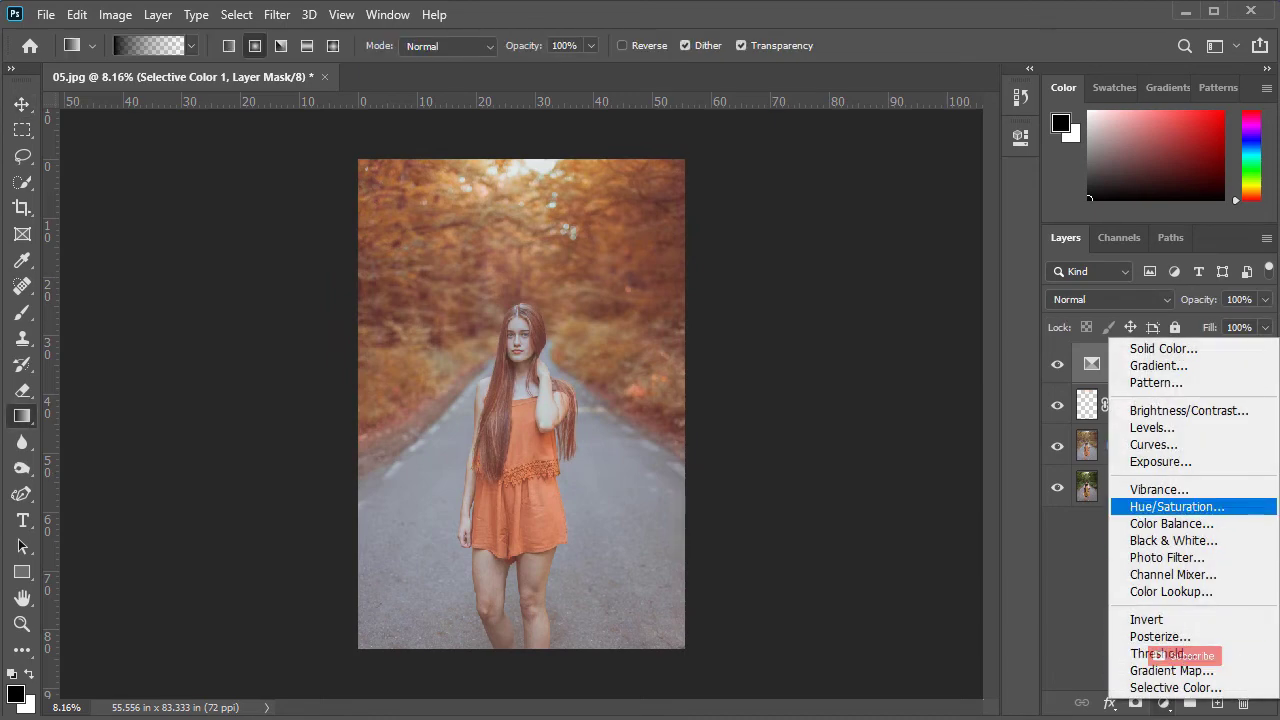
{"action": "left_click", "coordinate": [1158, 365]}
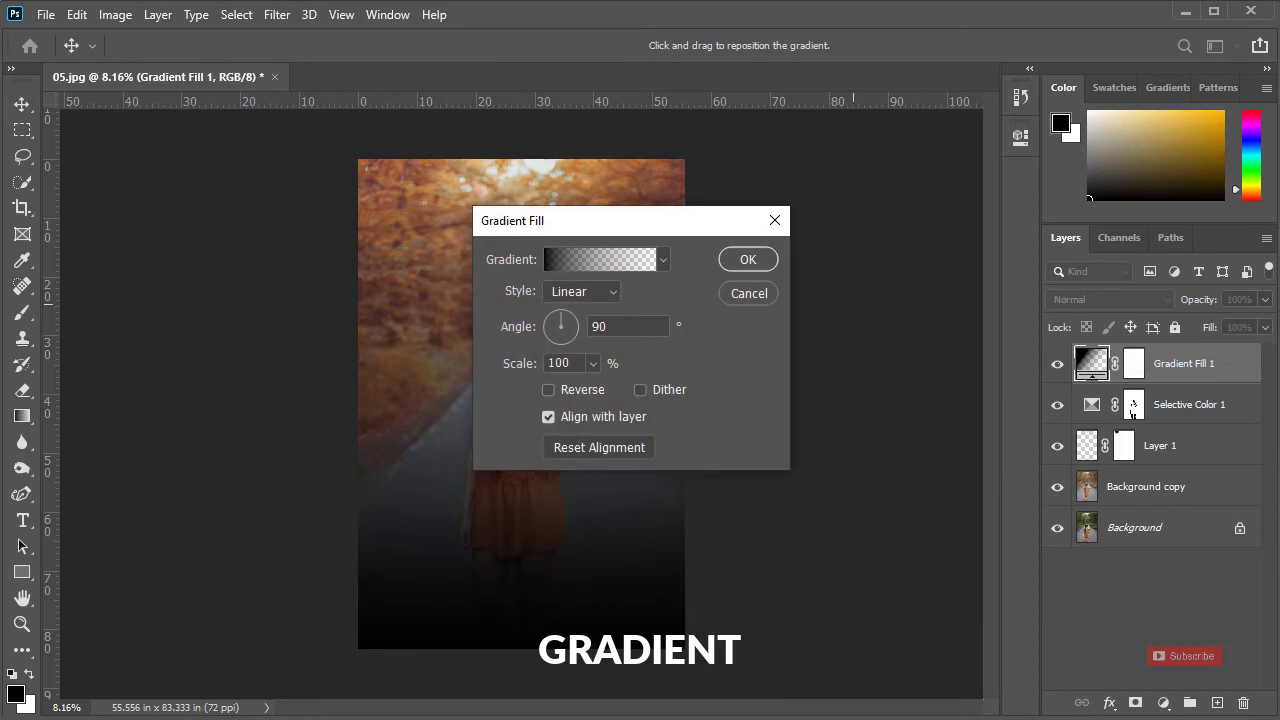
{"action": "left_click", "coordinate": [600, 259]}
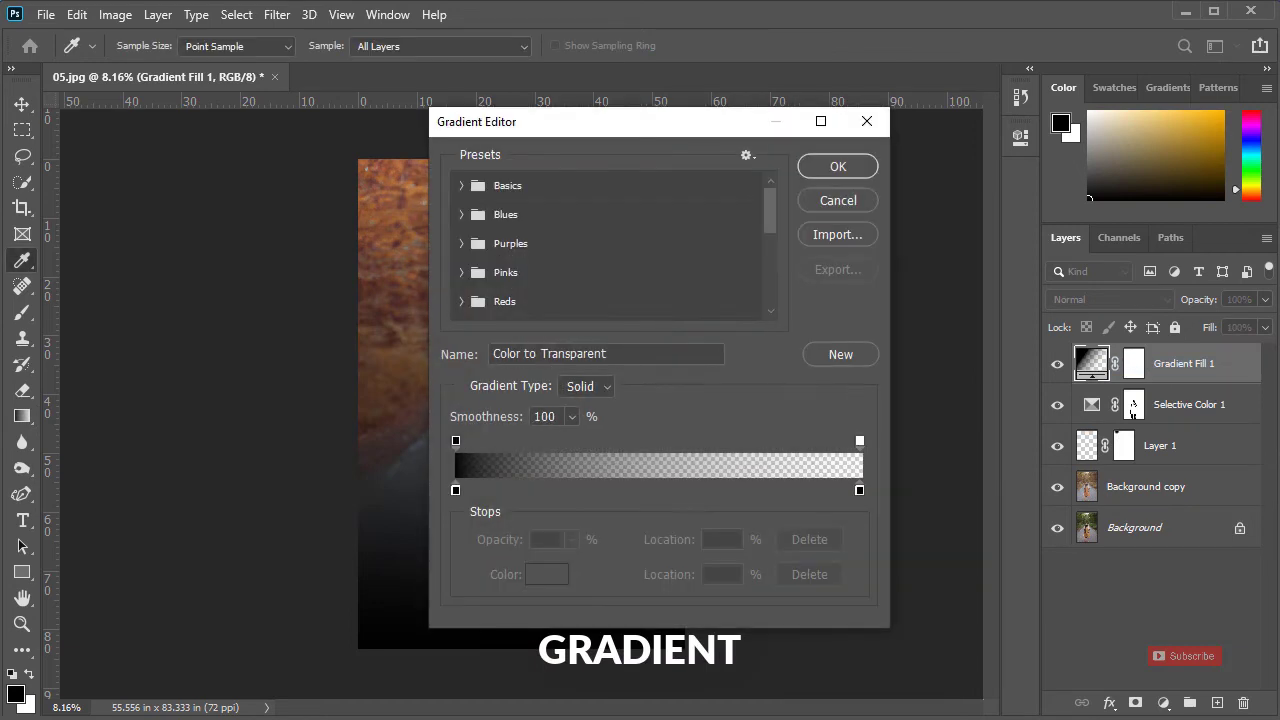
{"action": "left_click", "coordinate": [507, 186]}
{"action": "left_click", "coordinate": [461, 186]}
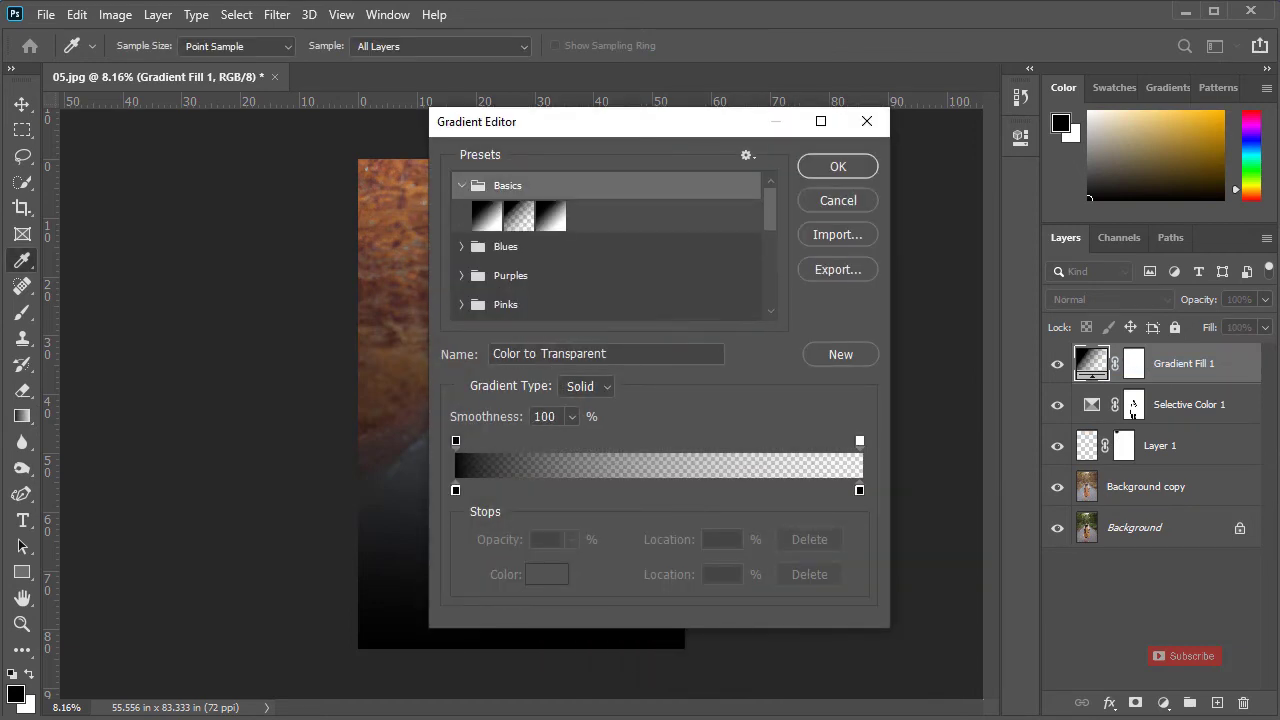
{"action": "left_click", "coordinate": [519, 216]}
{"action": "key", "text": "Return"}
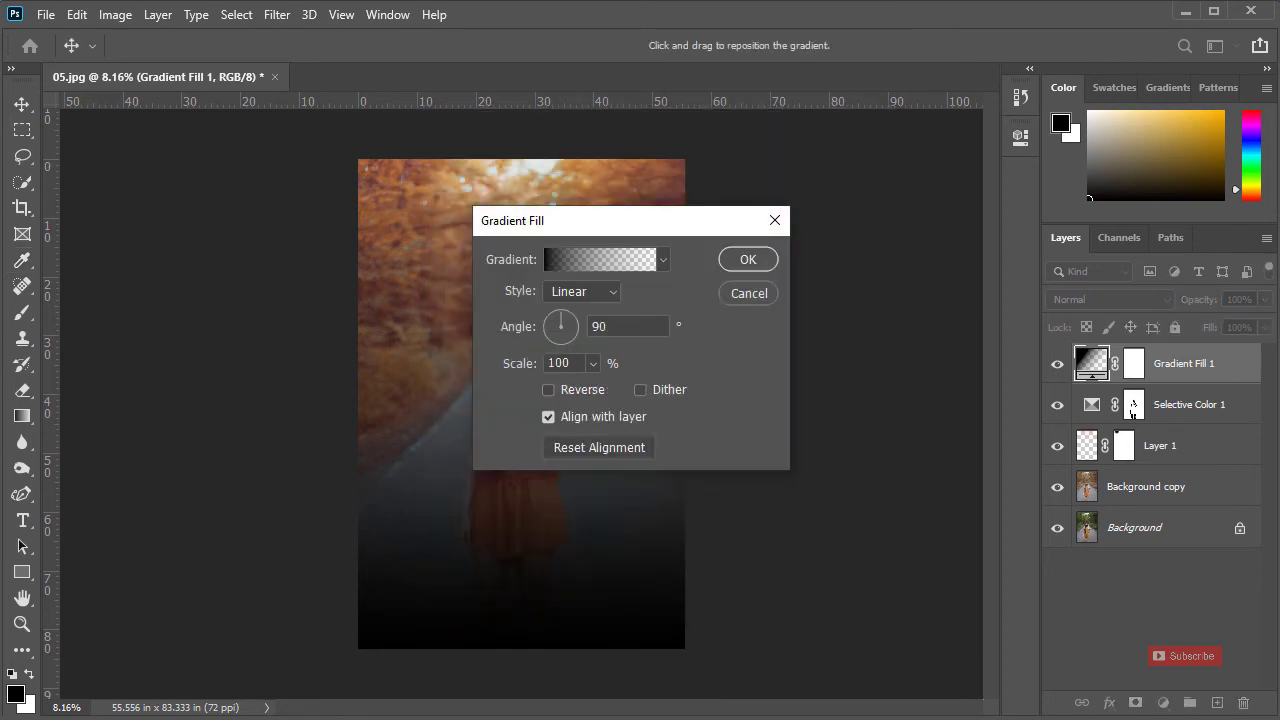
- Reverse the gradient fill, make its style Radial and enlarge its scale to 199%
{"action": "left_click", "coordinate": [548, 390]}
{"action": "left_click_drag", "start_coordinate": [520, 220], "coordinate": [831, 194]}
{"action": "left_click", "coordinate": [892, 265]}
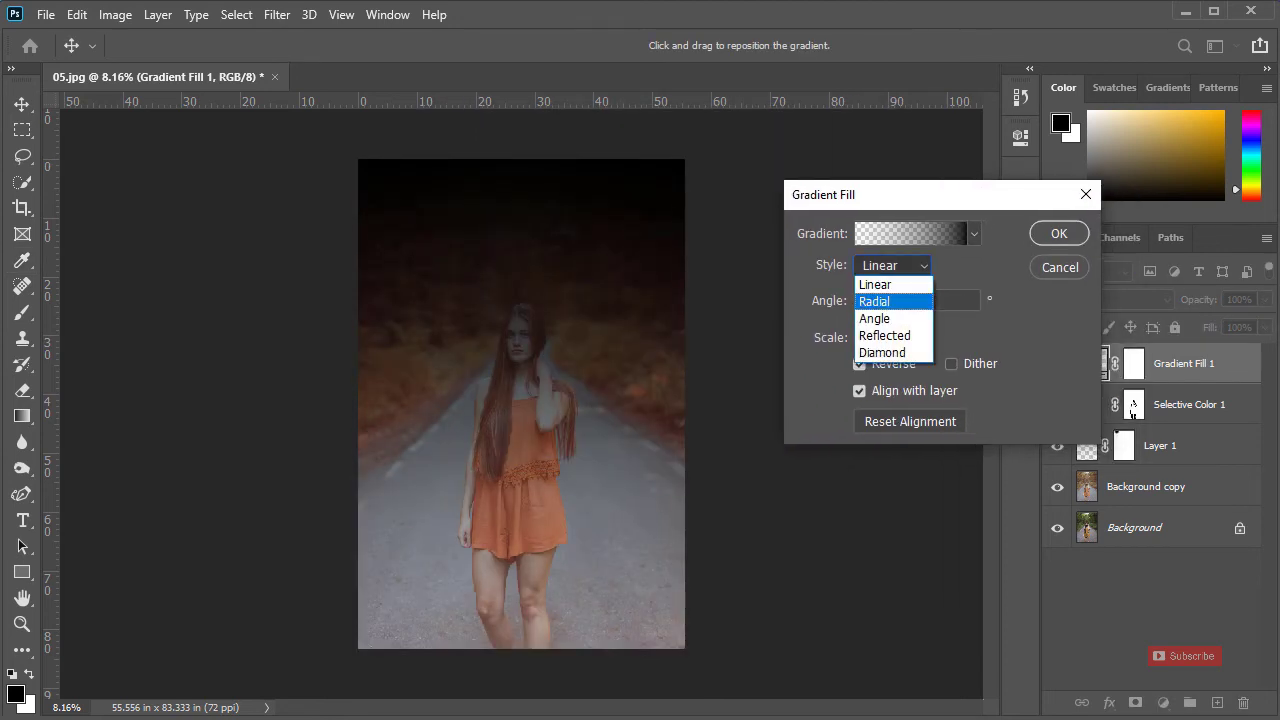
{"action": "left_click", "coordinate": [875, 302]}
{"action": "left_click", "coordinate": [903, 337]}
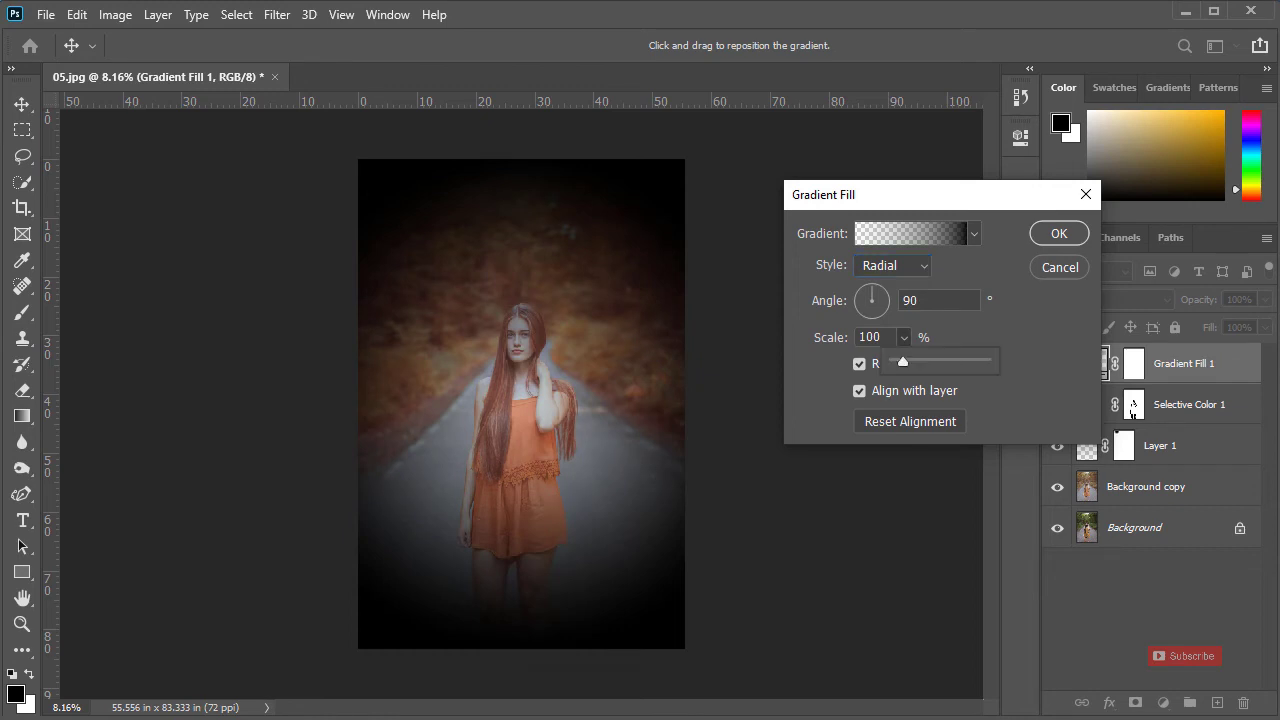
{"action": "left_click_drag", "start_coordinate": [903, 362], "coordinate": [912, 362]}
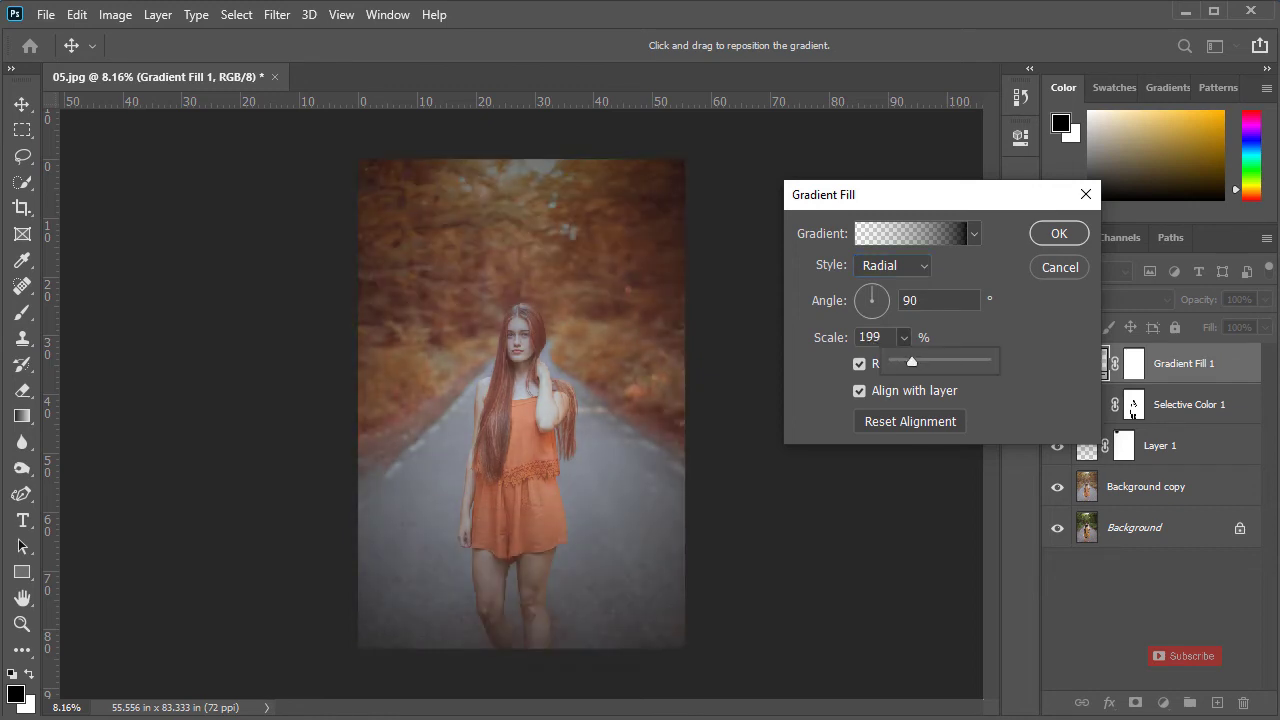
- Set the radial gradient's angle to 40.74° and scale to 341%, and reposition its center over the woman
{"action": "left_click_drag", "start_coordinate": [880, 292], "coordinate": [886, 288]}
{"action": "left_click", "coordinate": [903, 337]}
{"action": "left_click_drag", "start_coordinate": [903, 362], "coordinate": [916, 362]}
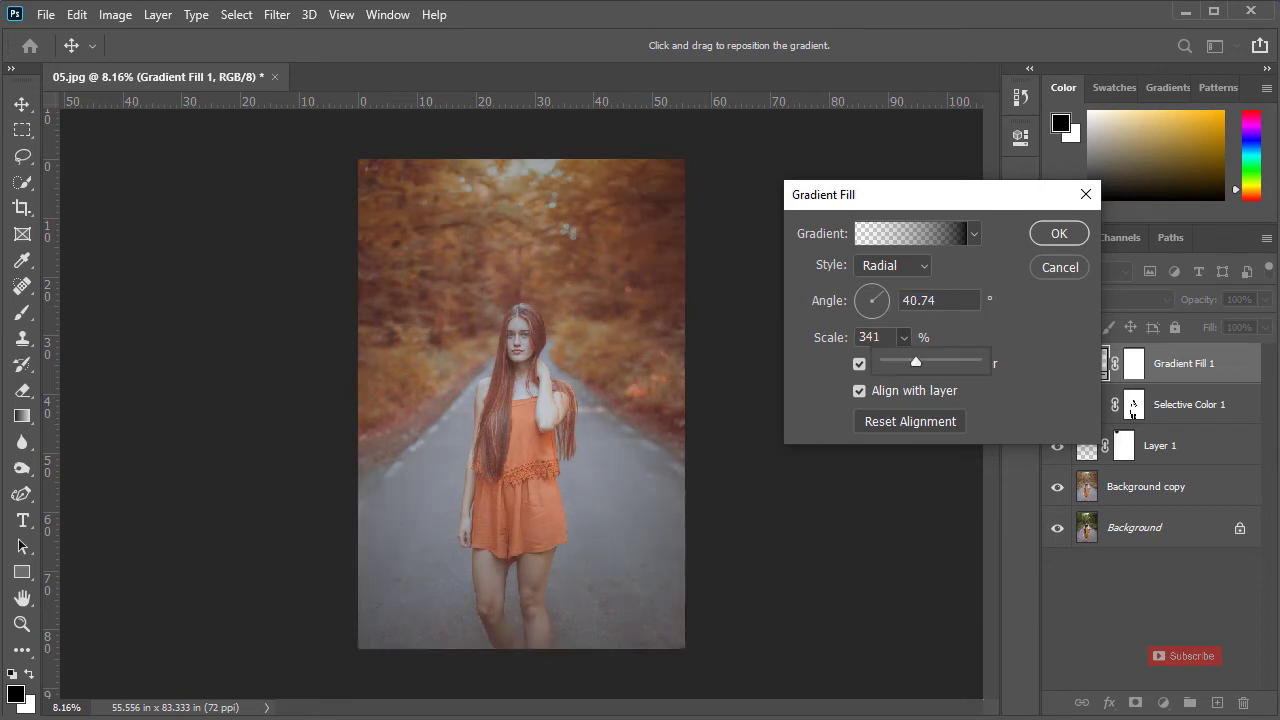
{"action": "left_click_drag", "start_coordinate": [466, 390], "coordinate": [523, 381]}
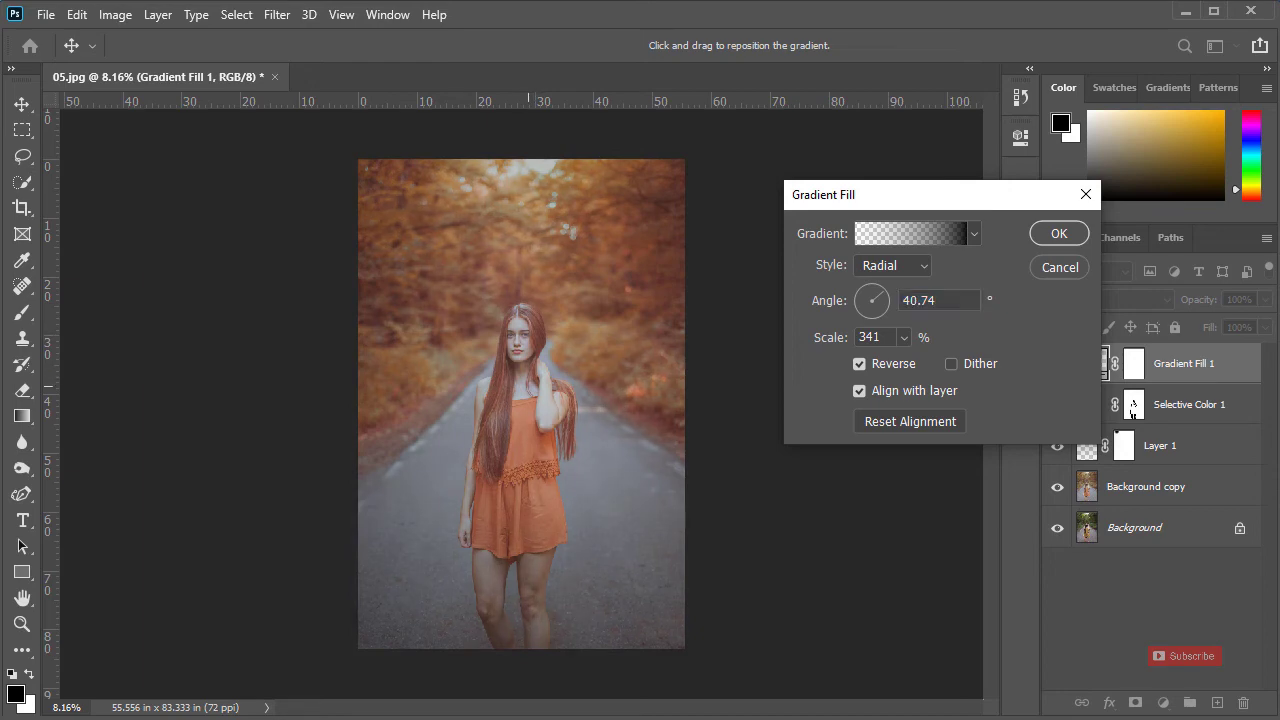
- Fine-tune the gradient fill to an angle of 39.13° and a scale near 363%, and apply it
{"action": "left_click", "coordinate": [904, 337]}
{"action": "left_click_drag", "start_coordinate": [897, 351], "coordinate": [903, 351]}
{"action": "left_click_drag", "start_coordinate": [876, 291], "coordinate": [883, 292]}
{"action": "left_click", "coordinate": [904, 338]}
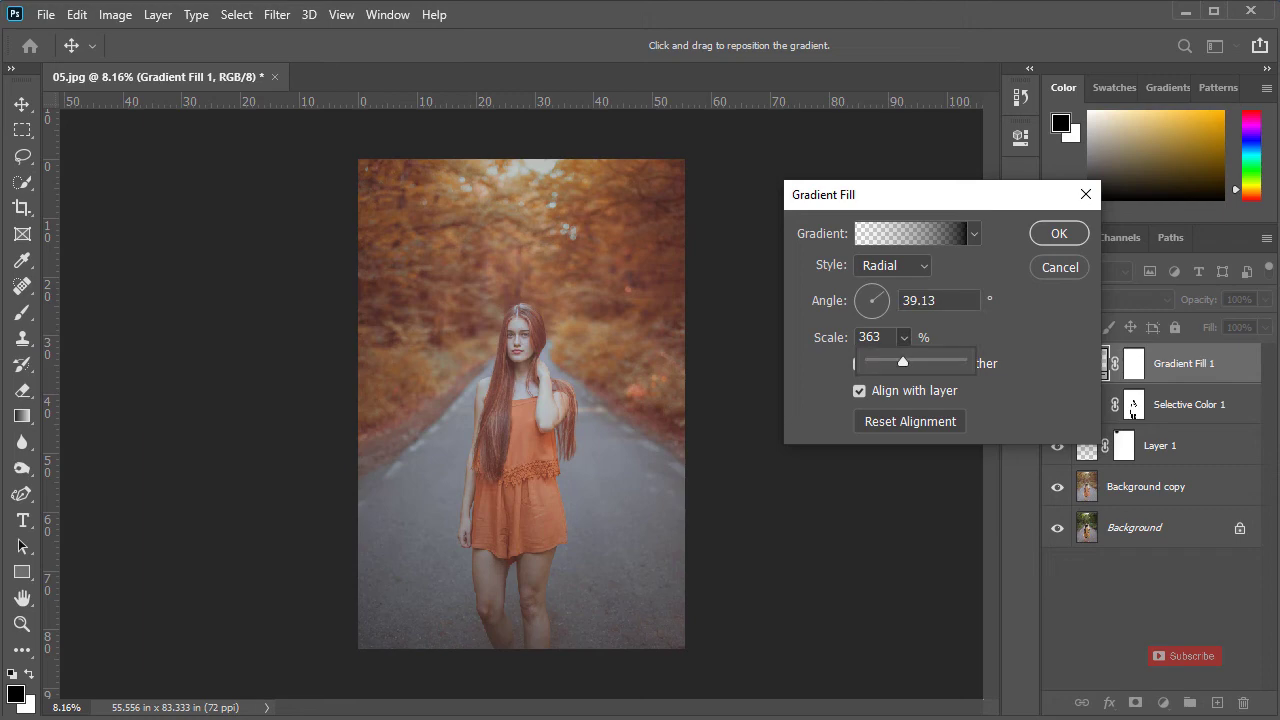
{"action": "left_click_drag", "start_coordinate": [903, 361], "coordinate": [900, 361]}
{"action": "left_click", "coordinate": [1059, 234]}
- Lower the Gradient Fill 1 layer's opacity to 84%, comparing the photo with and without the vignette
{"action": "left_click", "coordinate": [1057, 364]}
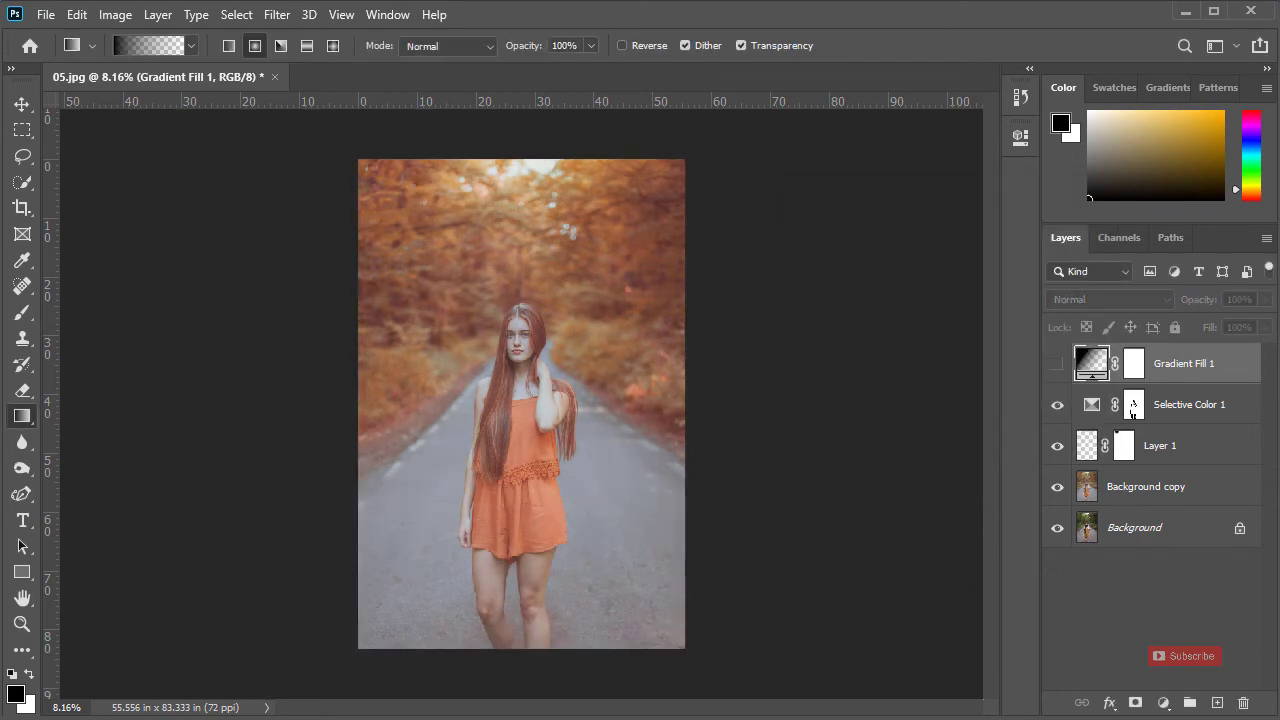
{"action": "left_click", "coordinate": [1057, 364]}
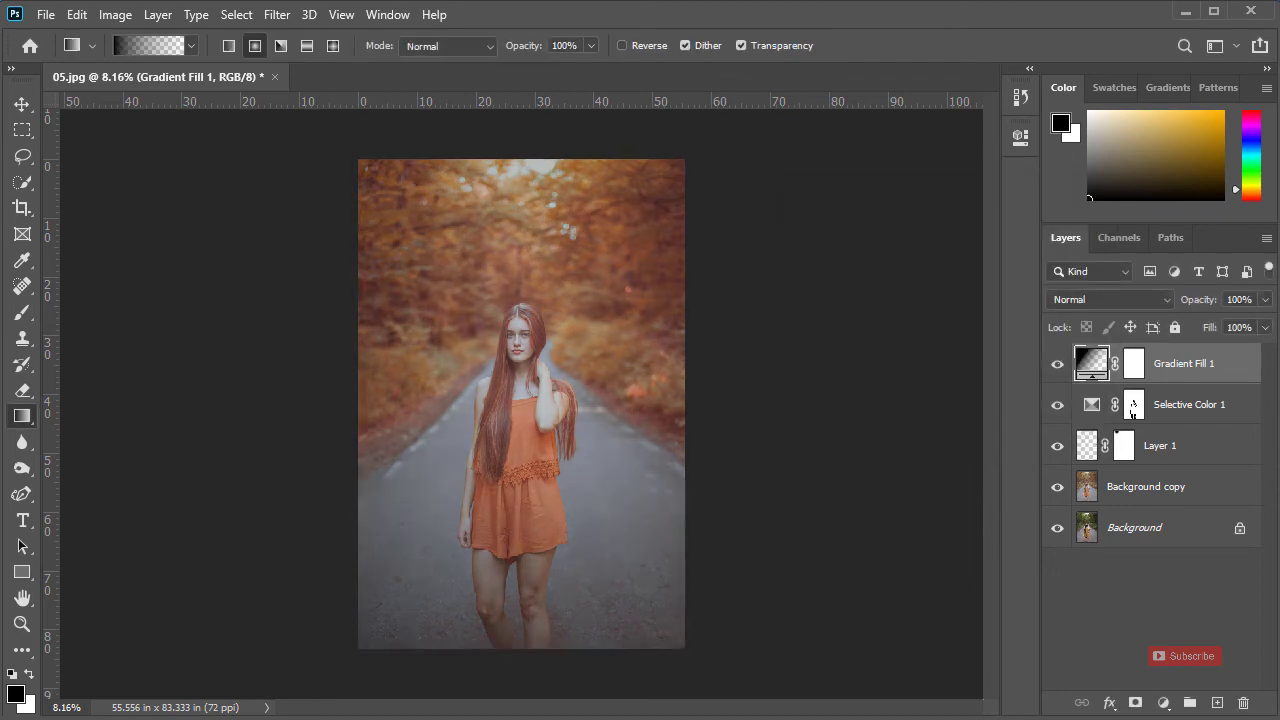
{"action": "left_click_drag", "start_coordinate": [1199, 300], "coordinate": [1180, 300]}
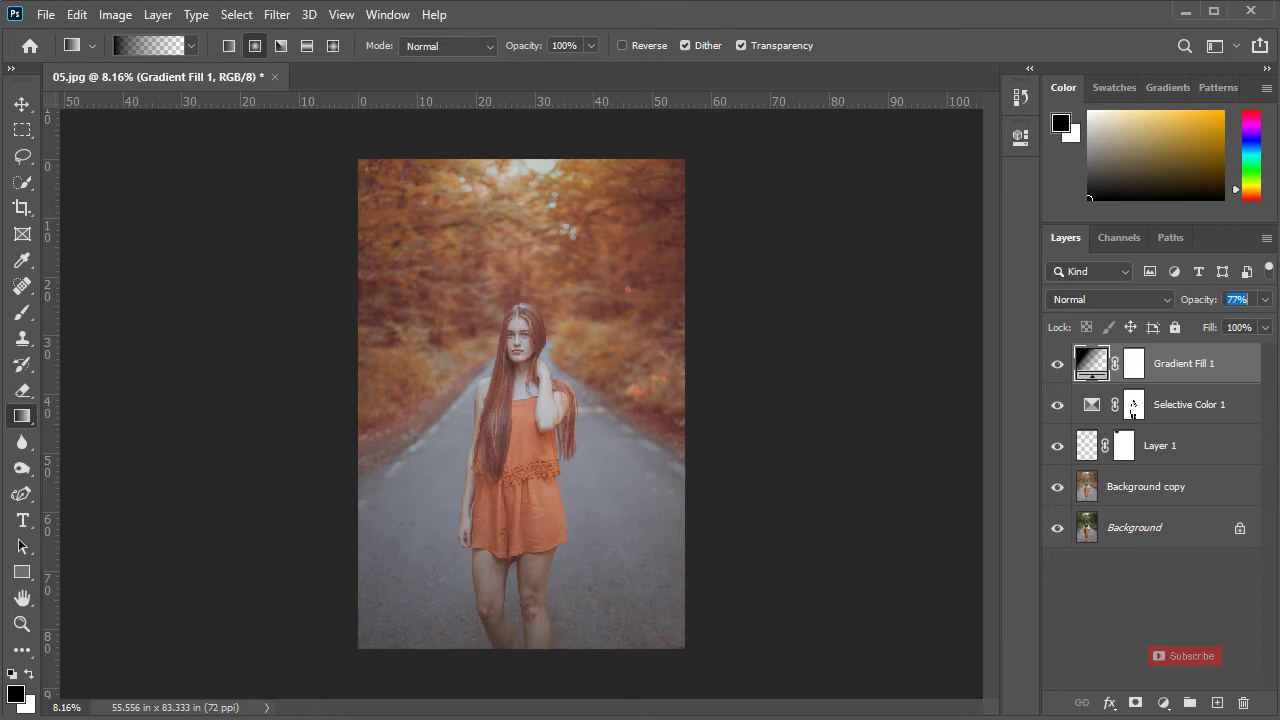
{"action": "left_click_drag", "start_coordinate": [1181, 300], "coordinate": [1185, 300]}
{"action": "left_click", "coordinate": [1057, 364]}
{"action": "left_click", "coordinate": [1057, 364]}
- Add a Selective Color adjustment above Gradient Fill 1, slightly raise Cyan and Black in the Neutrals, and compare the photo before and after
{"action": "left_click", "coordinate": [1163, 703]}
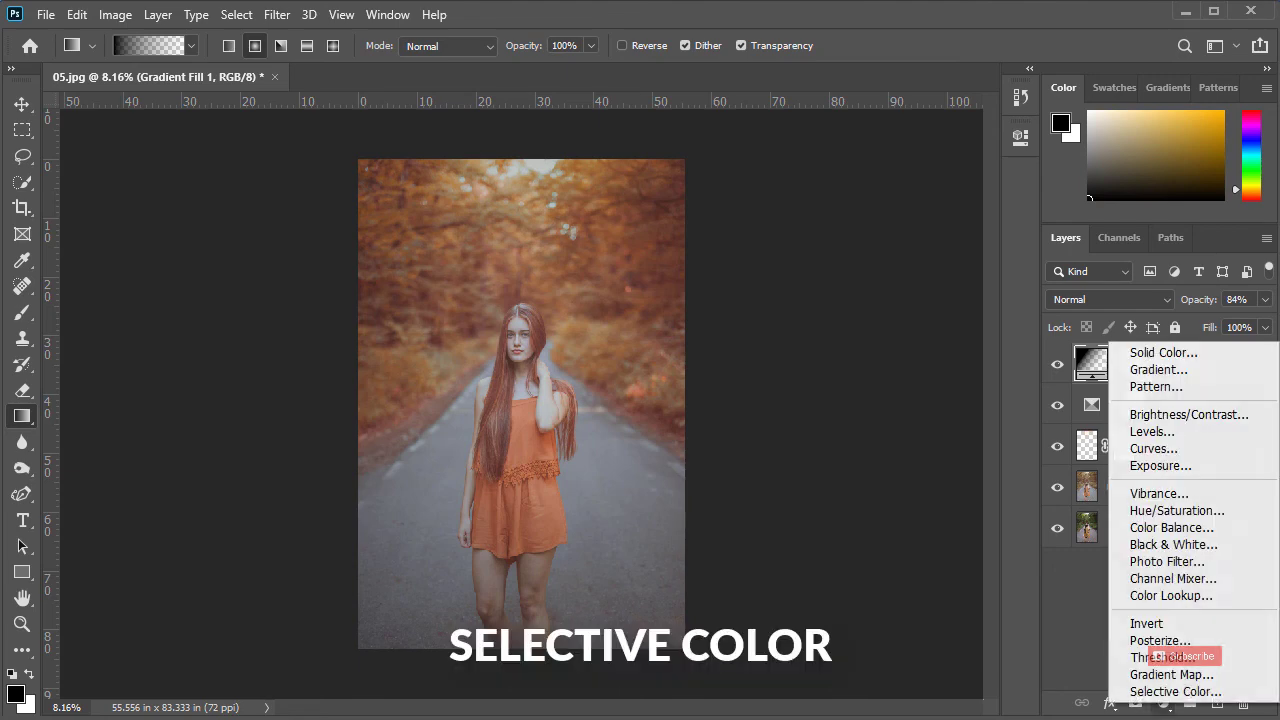
{"action": "left_click", "coordinate": [1175, 691]}
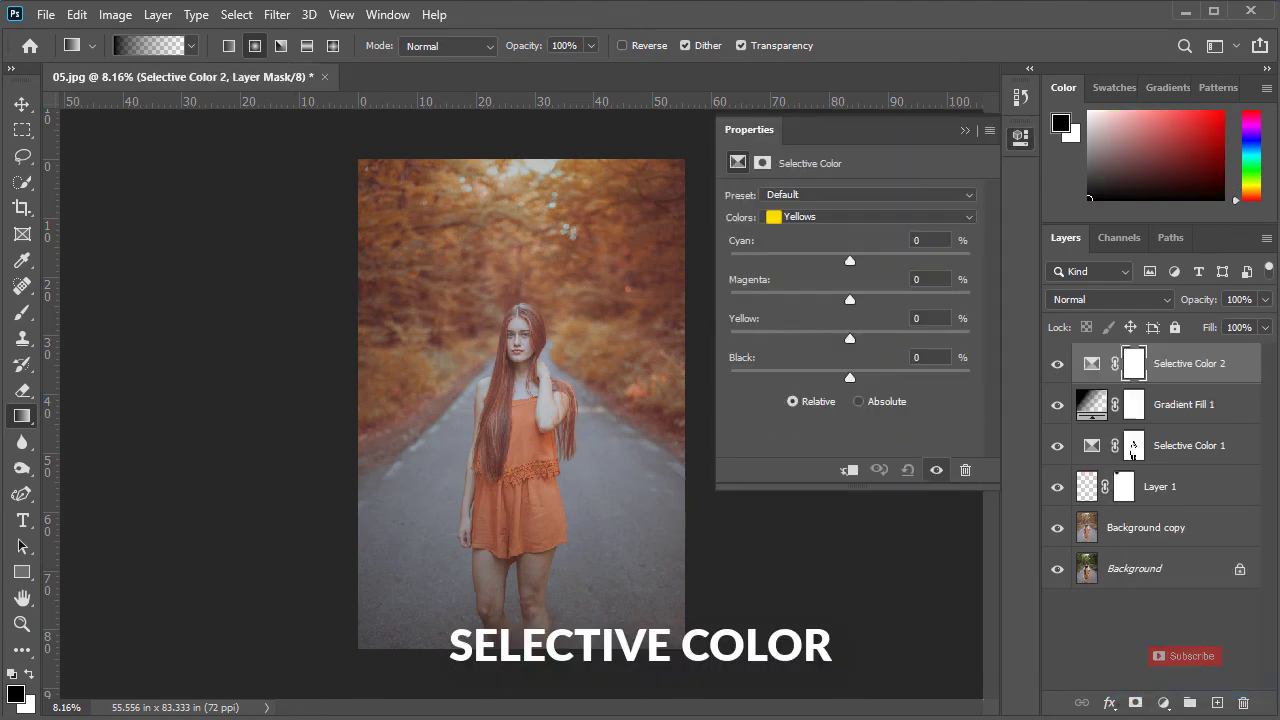
{"action": "left_click", "coordinate": [868, 217]}
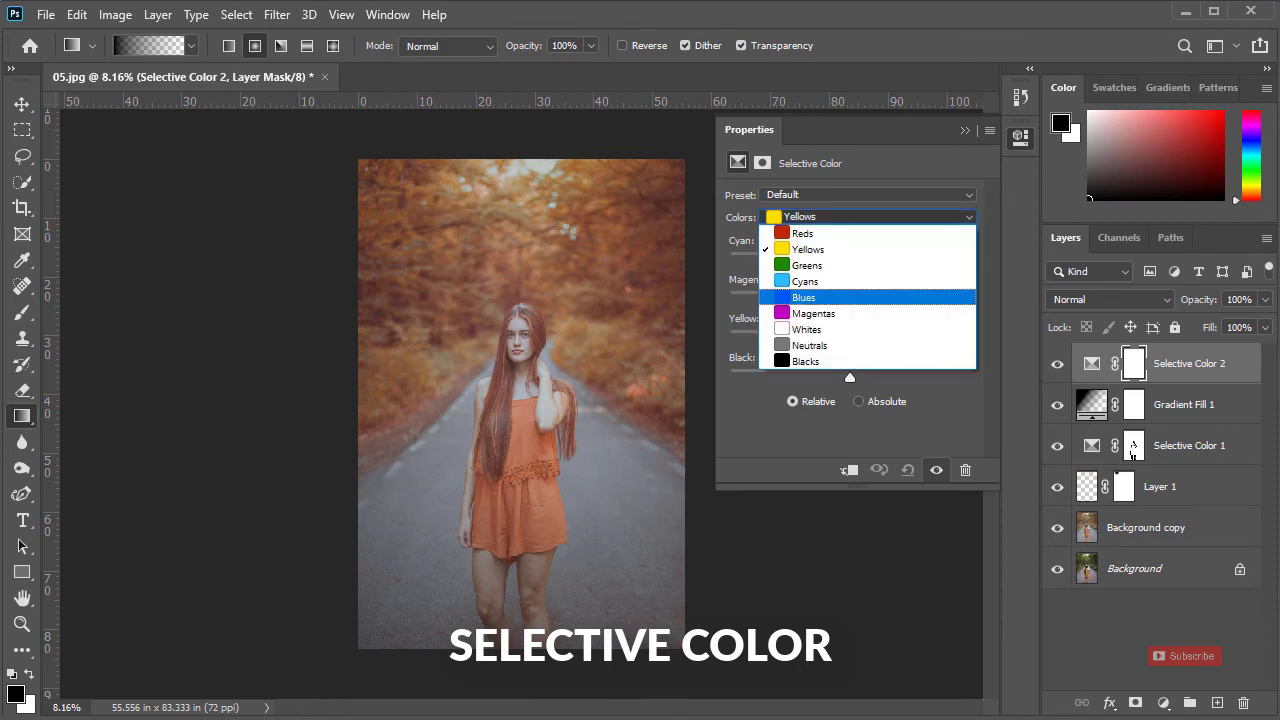
{"action": "left_click", "coordinate": [812, 346]}
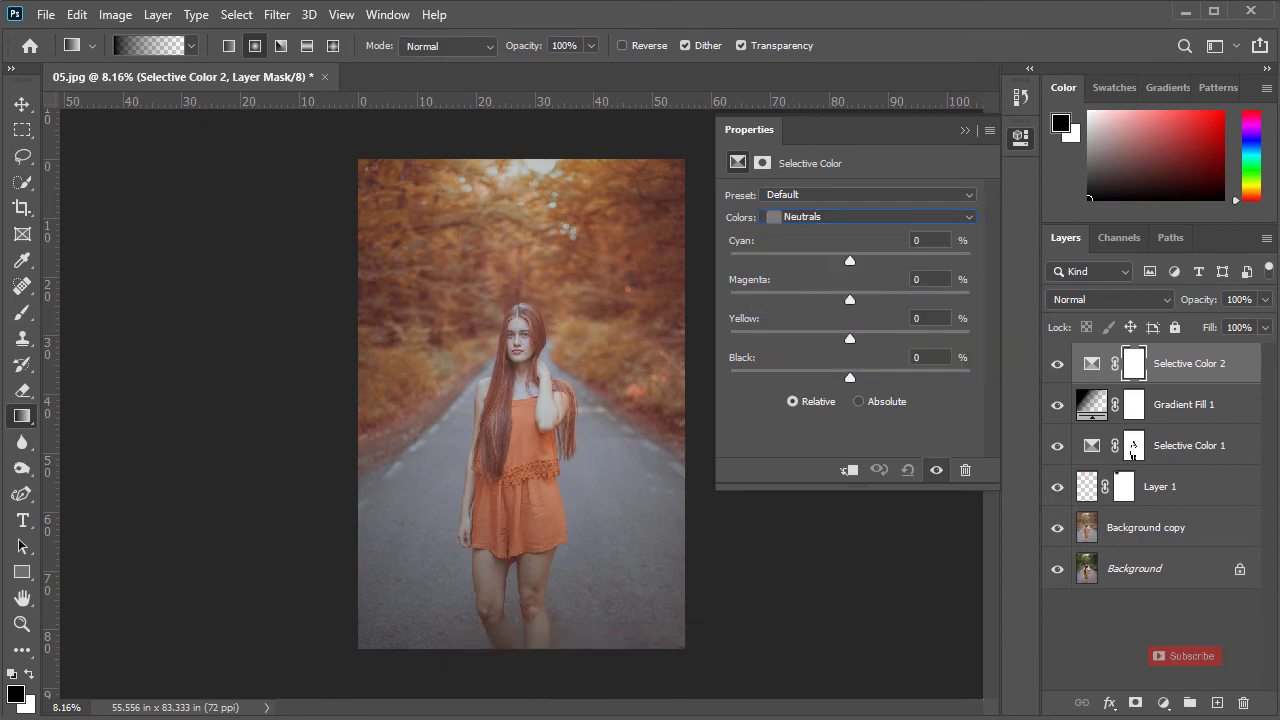
{"action": "left_click_drag", "start_coordinate": [850, 261], "coordinate": [864, 261]}
{"action": "left_click_drag", "start_coordinate": [849, 377], "coordinate": [861, 377]}
{"action": "left_click", "coordinate": [965, 130]}
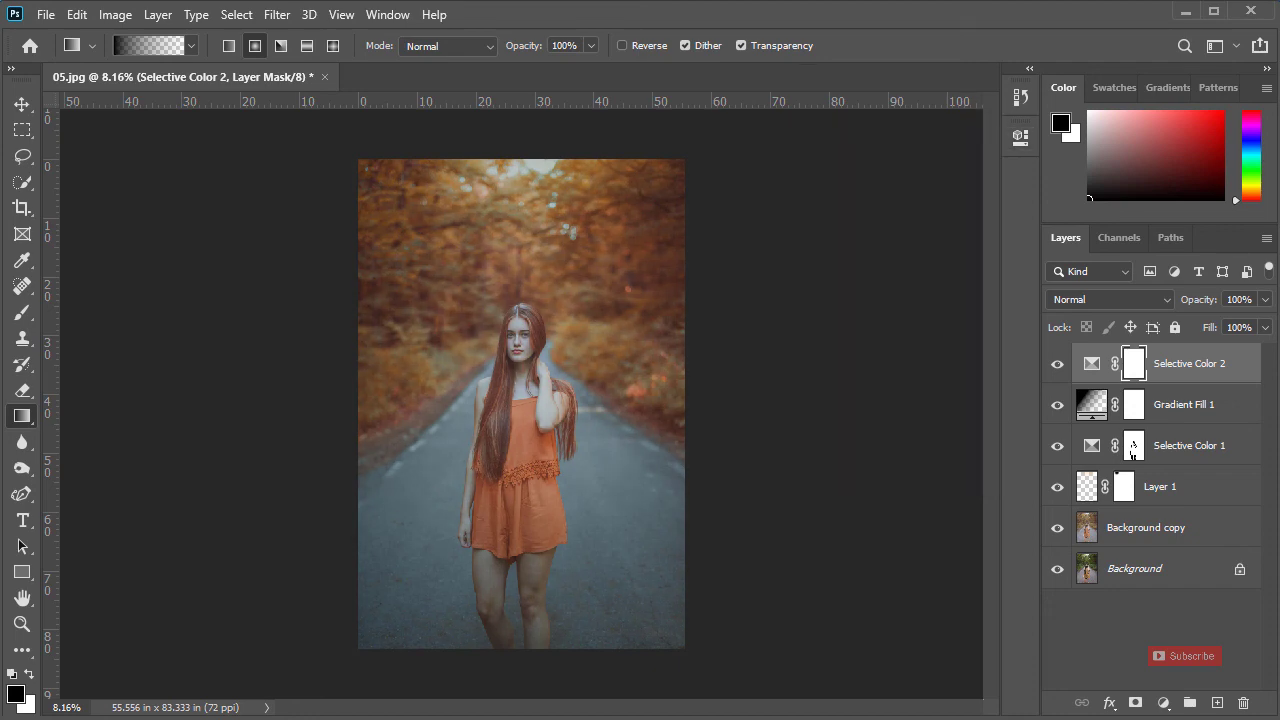
{"action": "left_click", "coordinate": [1057, 363]}
{"action": "left_click", "coordinate": [1057, 363]}
- Stamp all visible layers into a new merged layer above Selective Color 2, and view the whole photo
{"action": "right_click", "coordinate": [1133, 450]}
{"action": "key", "text": "Escape"}
{"action": "key", "text": "ctrl+alt+shift+e"}
{"action": "key", "text": "v"}
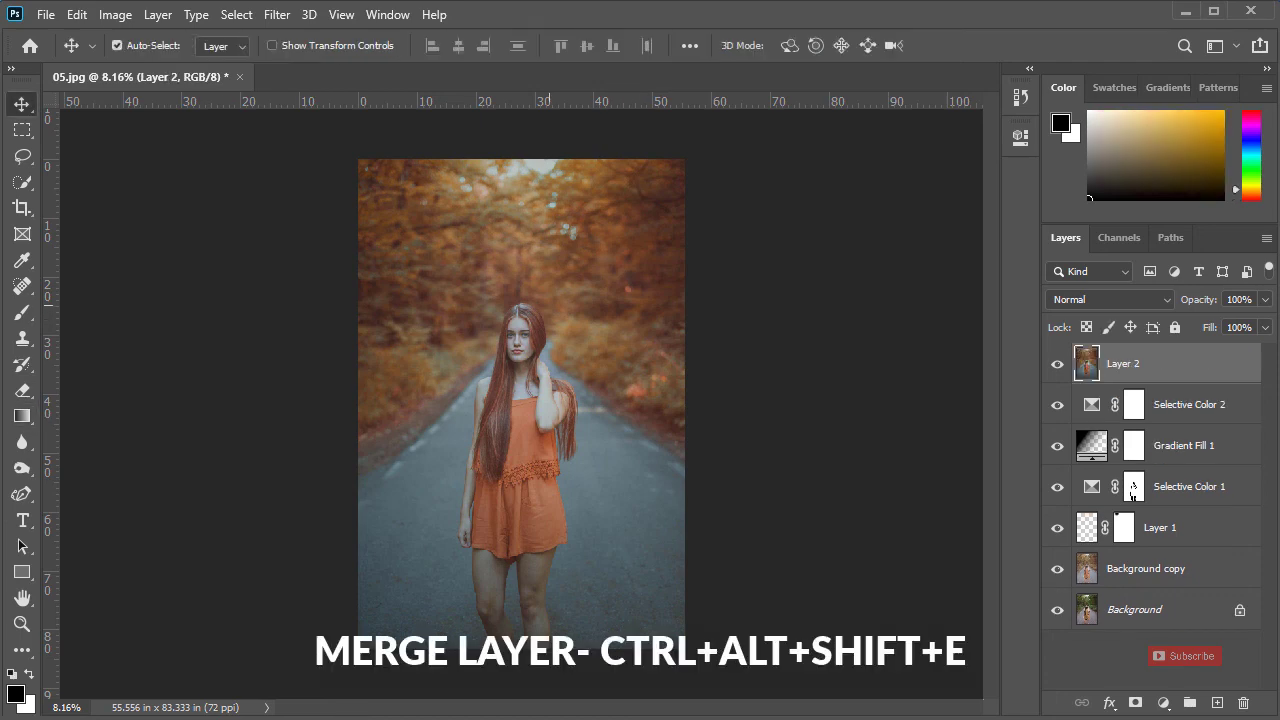
{"action": "key", "text": "ctrl+0"}
{"action": "scroll", "coordinate": [548, 306], "scroll_direction": "down", "scroll_amount": 4}
{"action": "scroll", "coordinate": [548, 308], "scroll_direction": "up", "scroll_amount": 1}
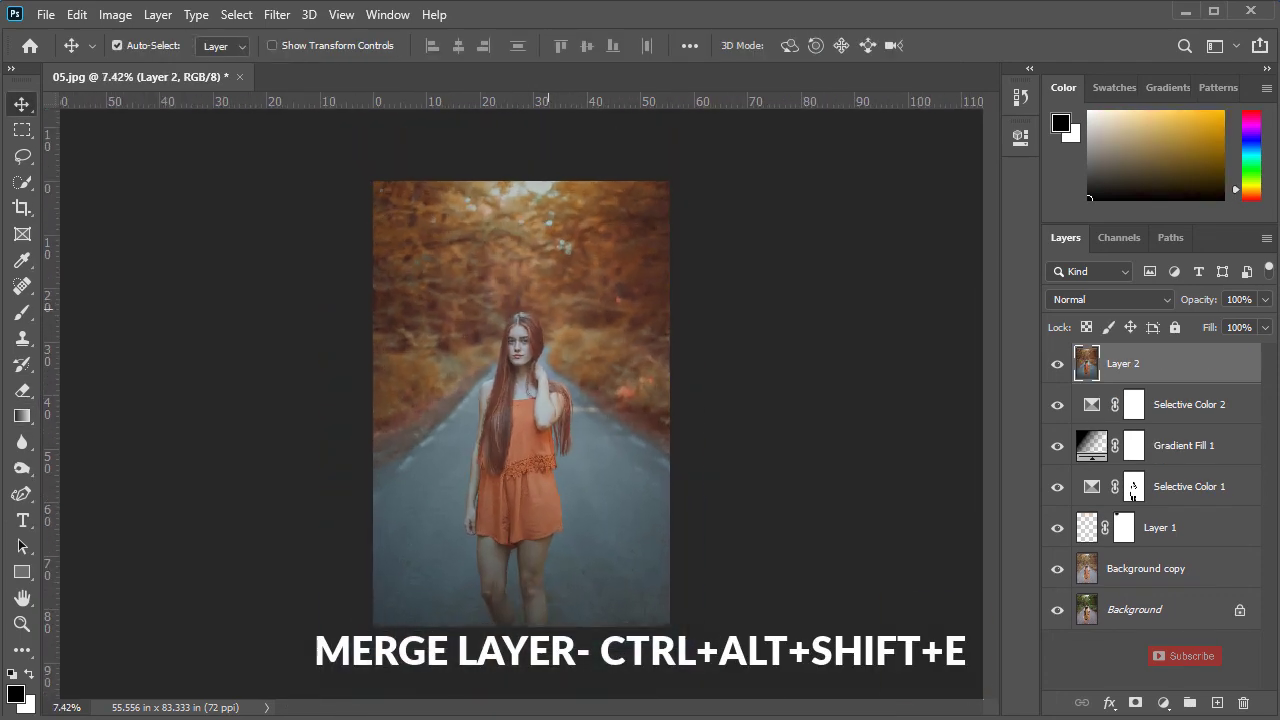
{"action": "scroll", "coordinate": [548, 308], "scroll_direction": "up", "scroll_amount": 1}
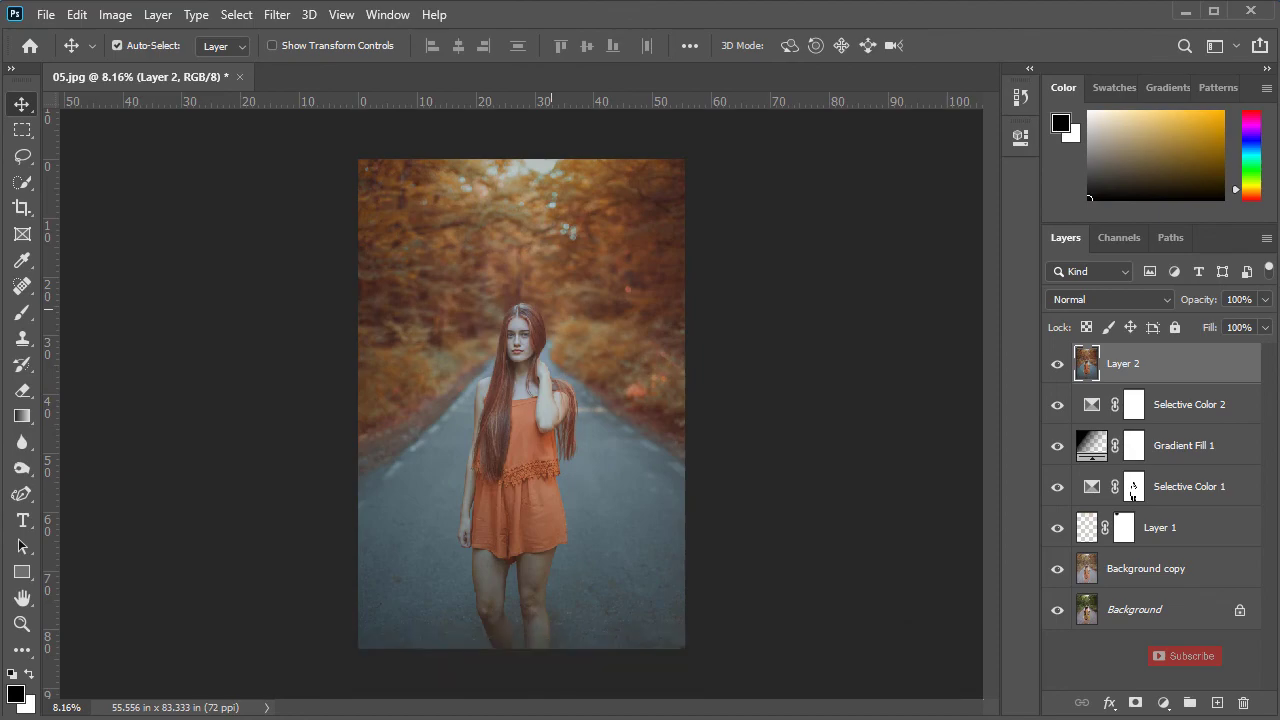